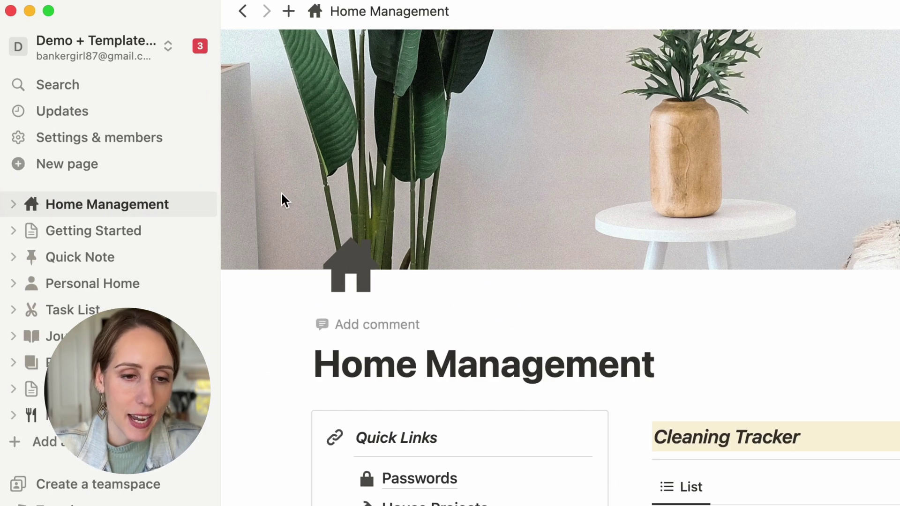
Create a new private page titled "Daily Journal" as a calendar backed by a new database
left_click(101, 165)
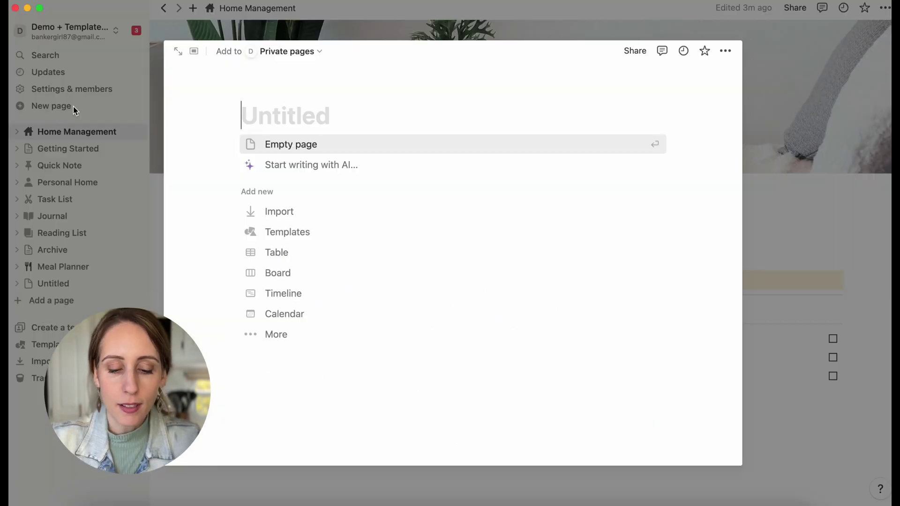
type("Daily Jour")
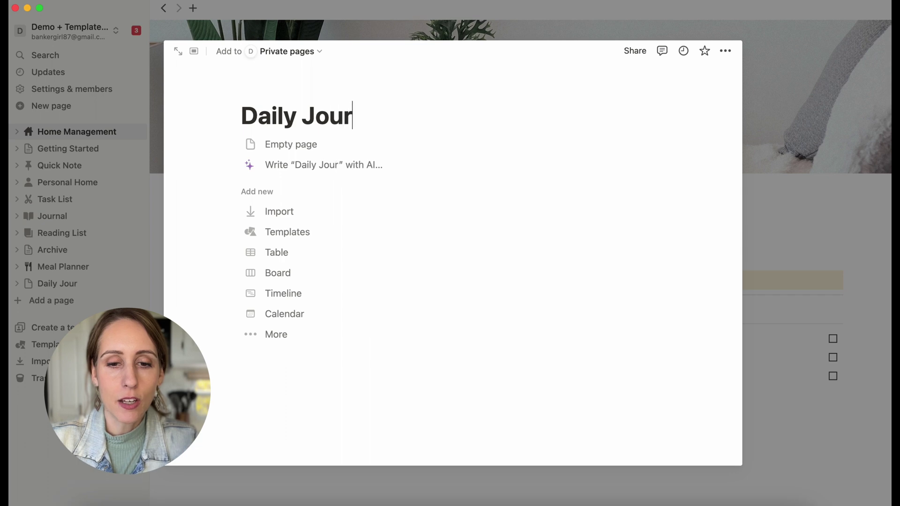
type("nal")
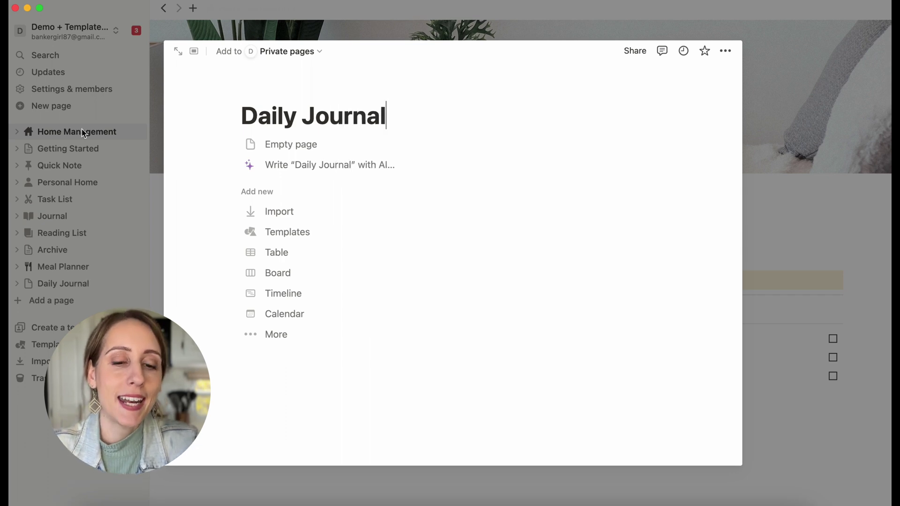
left_click(263, 315)
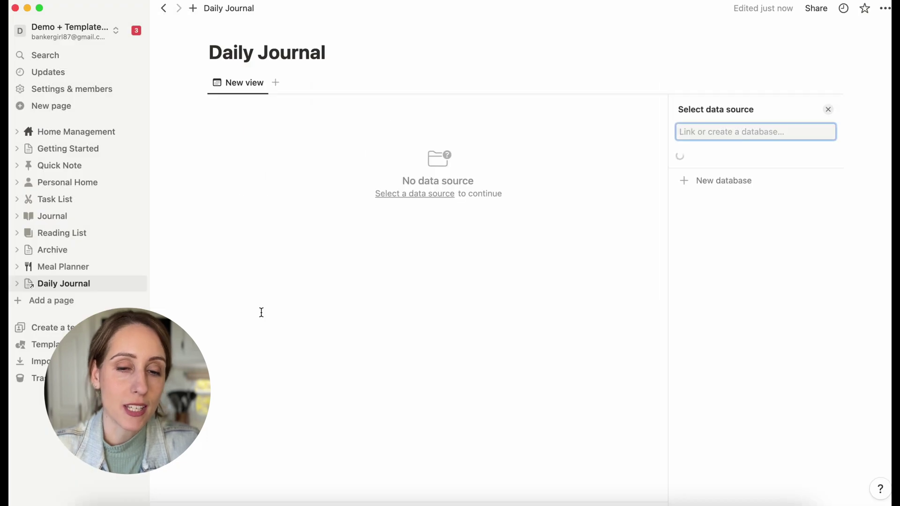
left_click(712, 290)
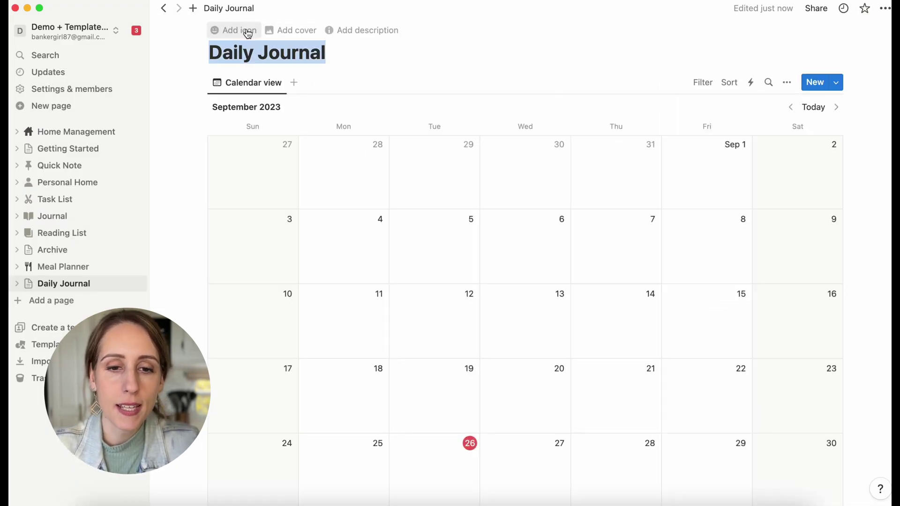
Add a cover to the Daily Journal page, using an Unsplash photo of white blossoms and greenery found by searching "candle"
left_click(271, 30)
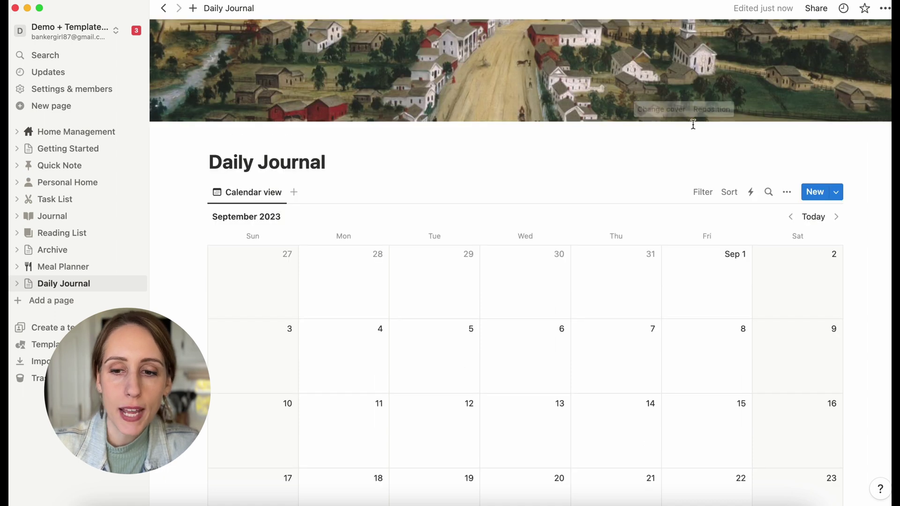
left_click(670, 110)
left_click(638, 133)
type("candle")
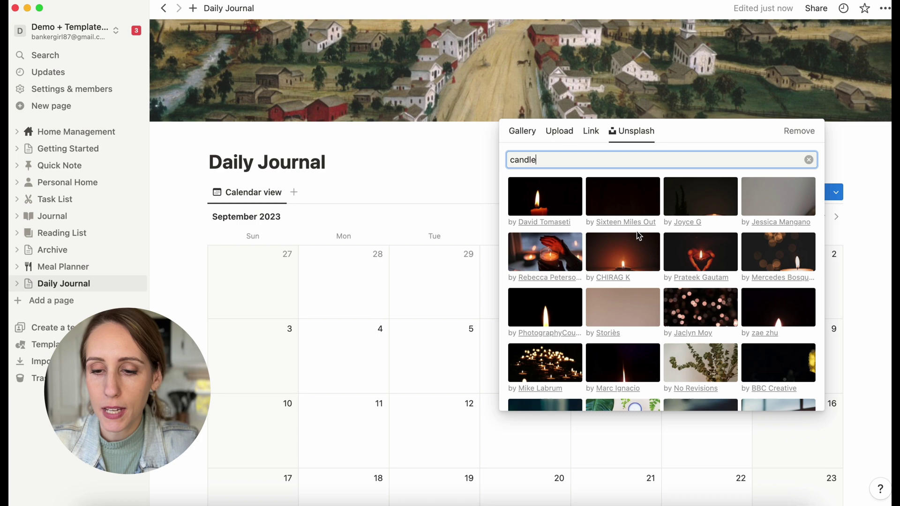
scroll(639, 236, "down", 5)
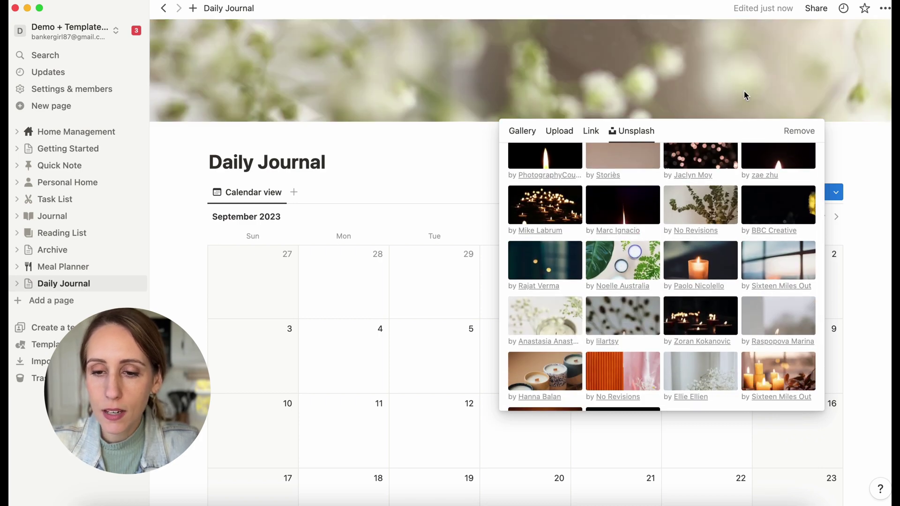
left_click(738, 89)
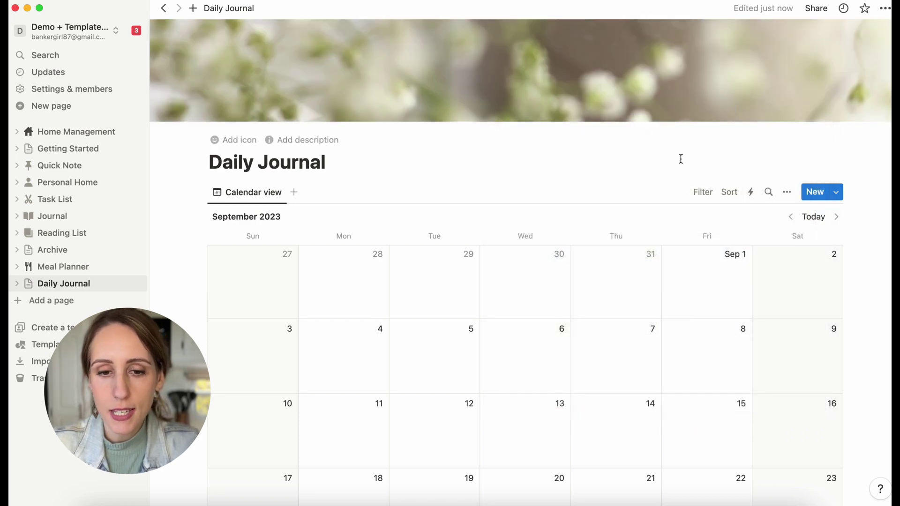
Give the Daily Journal page the dark calendar icon from the recent non-emoji icons
left_click(237, 140)
left_click(219, 164)
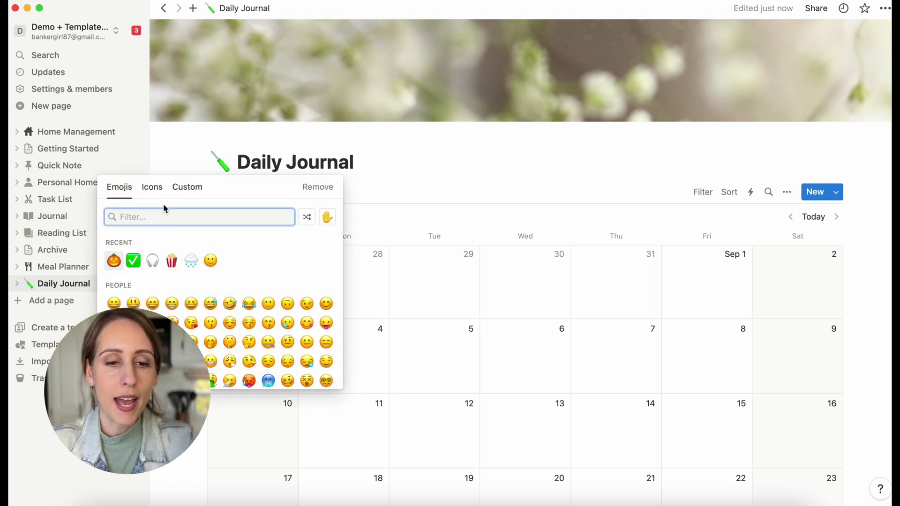
left_click(152, 187)
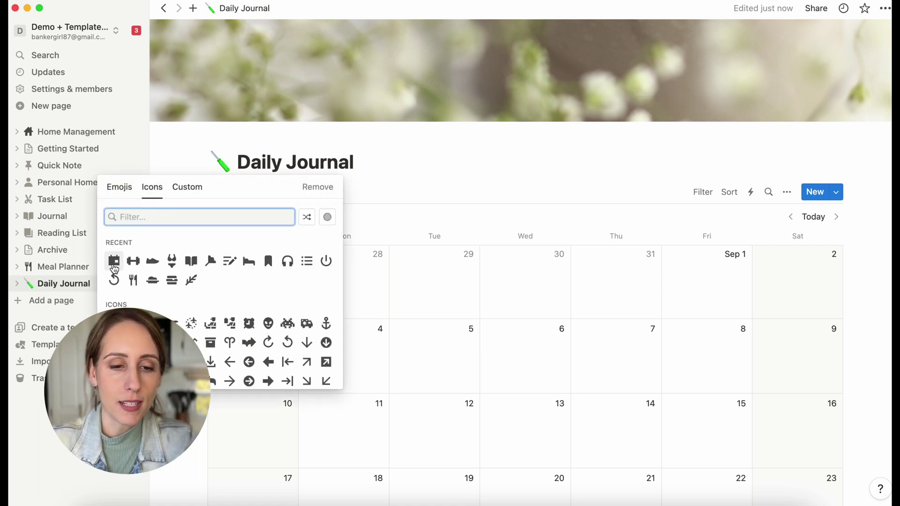
mouse_move(114, 261)
left_click(78, 281)
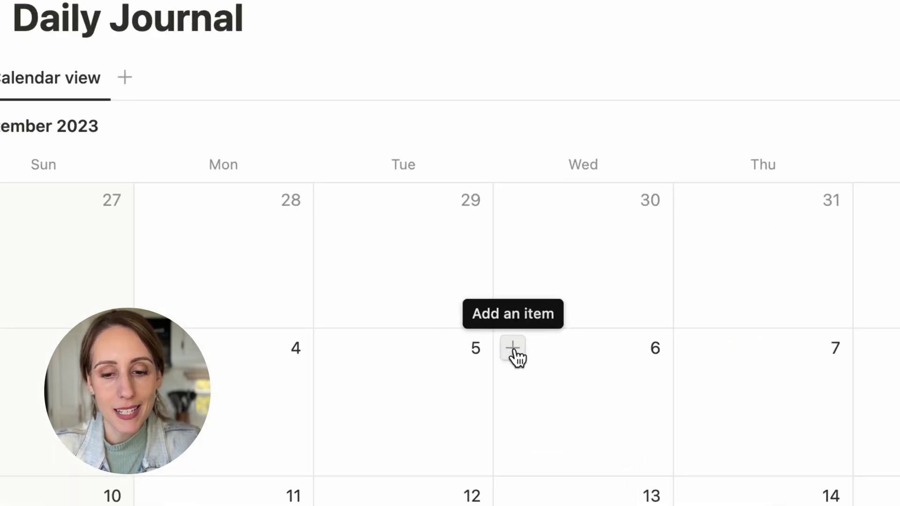
Add a calendar entry on September 6 and title it "September 6, 2023"
left_click(513, 348)
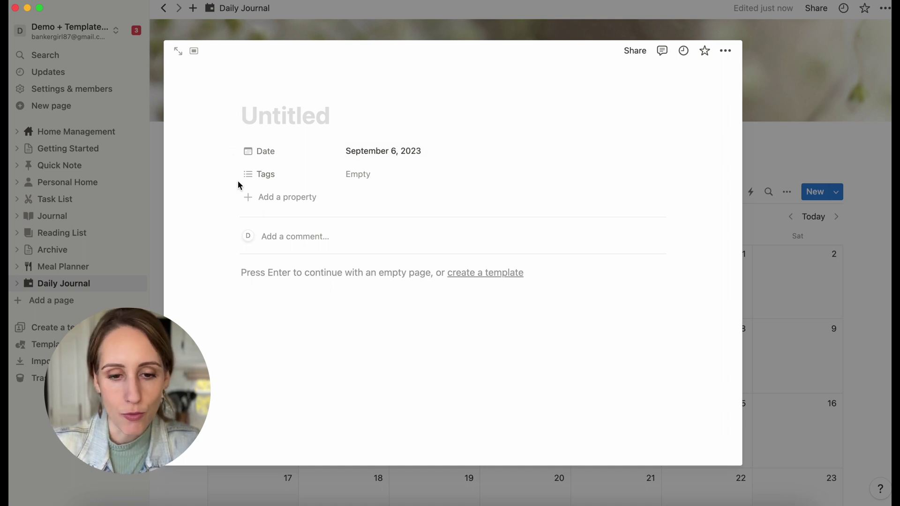
left_click(258, 116)
type("Septem")
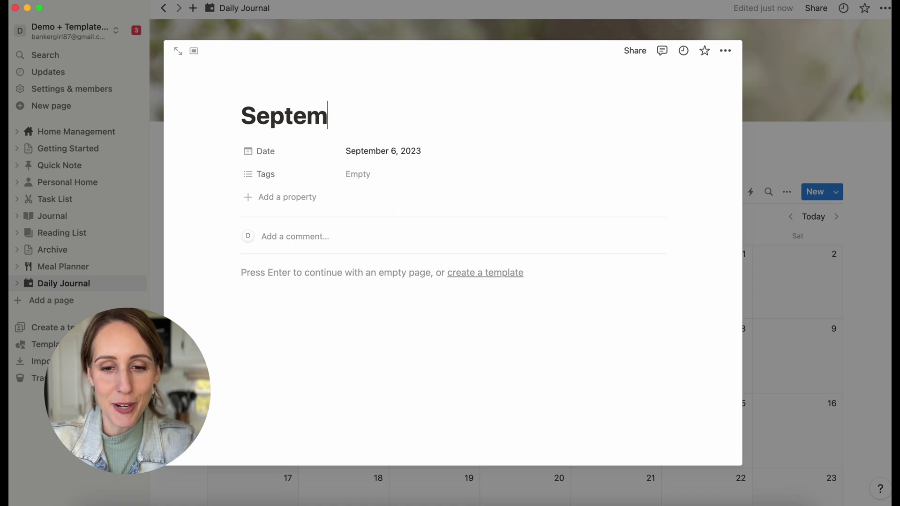
type("ber 6, 2023")
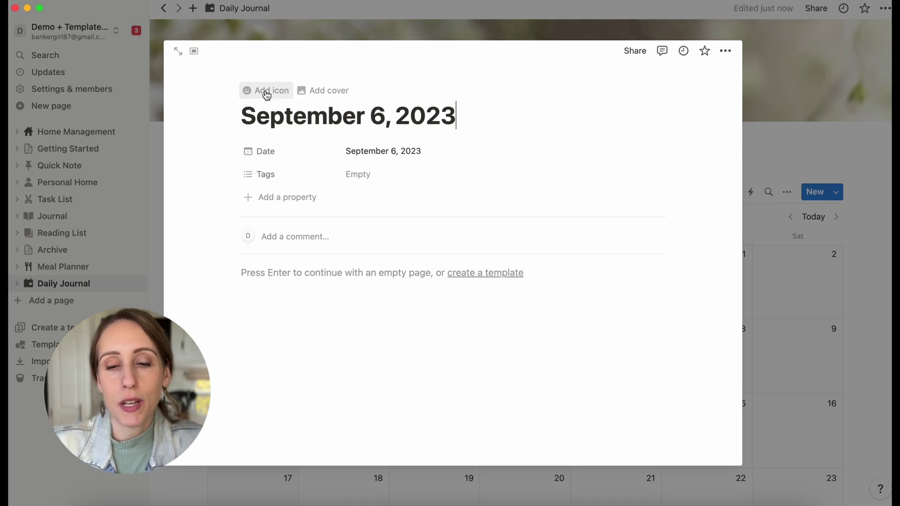
Set the September 6 entry's icon to the dark calendar icon
left_click(267, 95)
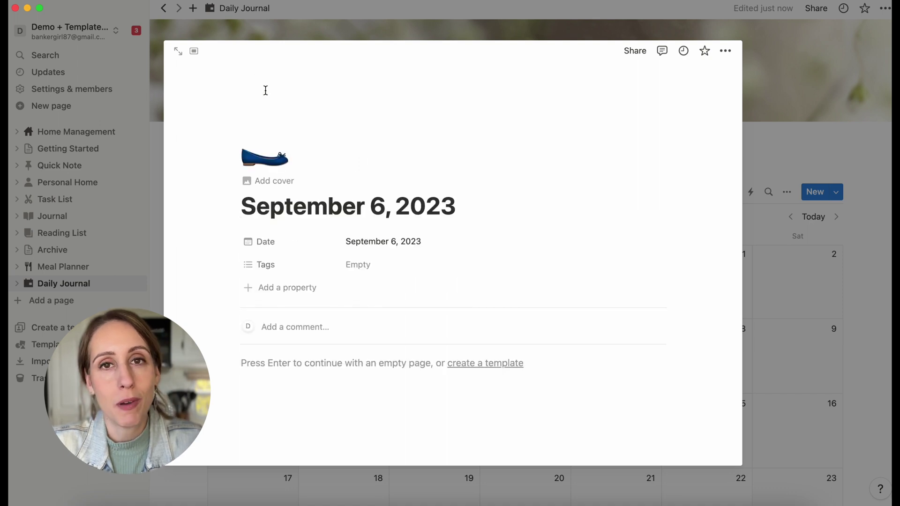
left_click(252, 145)
left_click(196, 184)
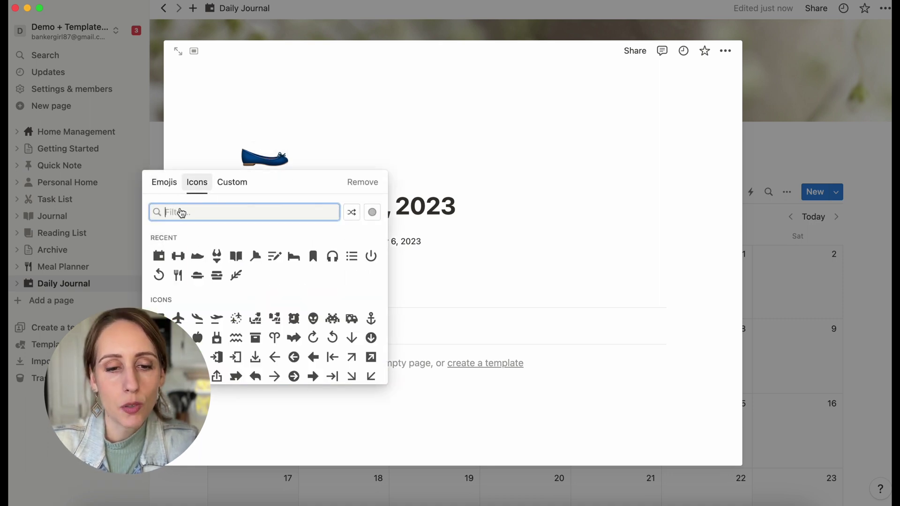
mouse_move(158, 256)
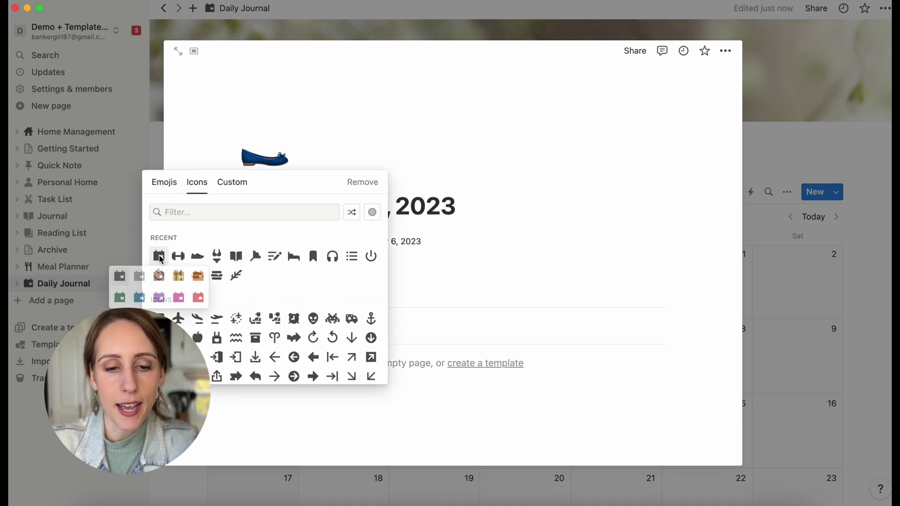
left_click(120, 277)
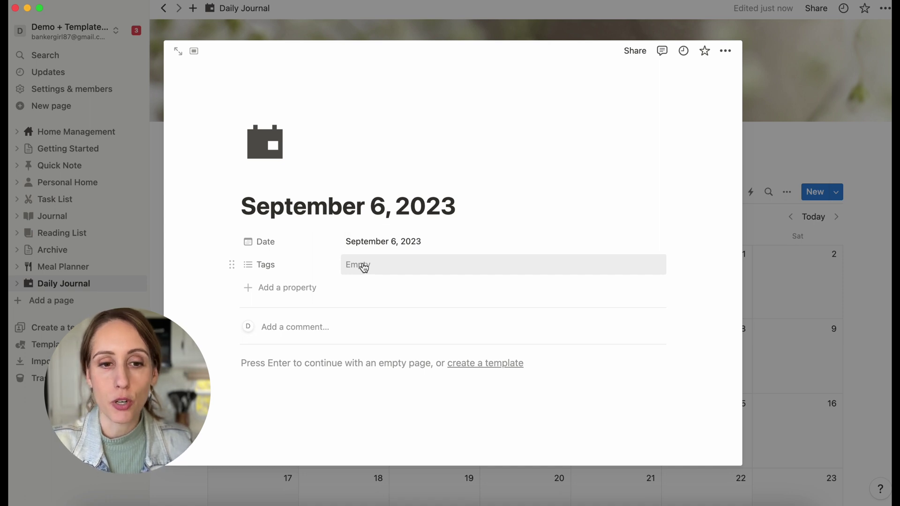
Change the Tags property's type to Select
left_click(292, 267)
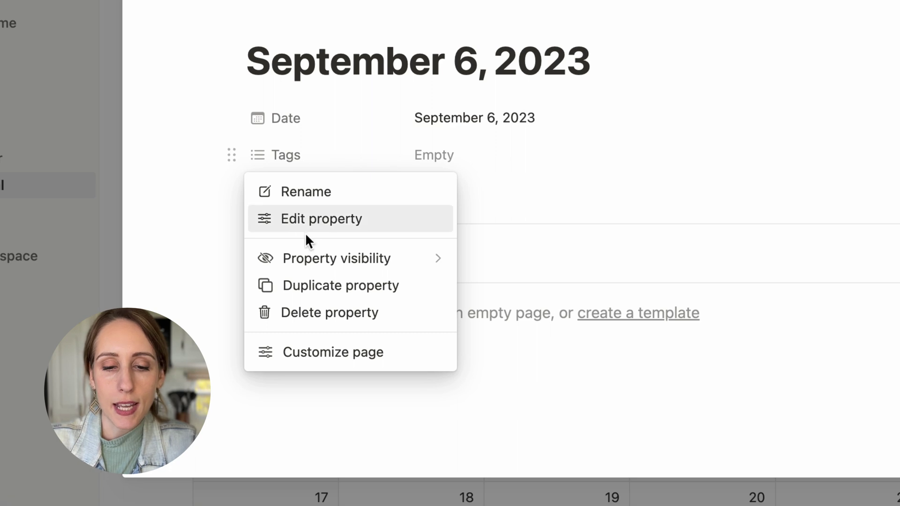
left_click(306, 218)
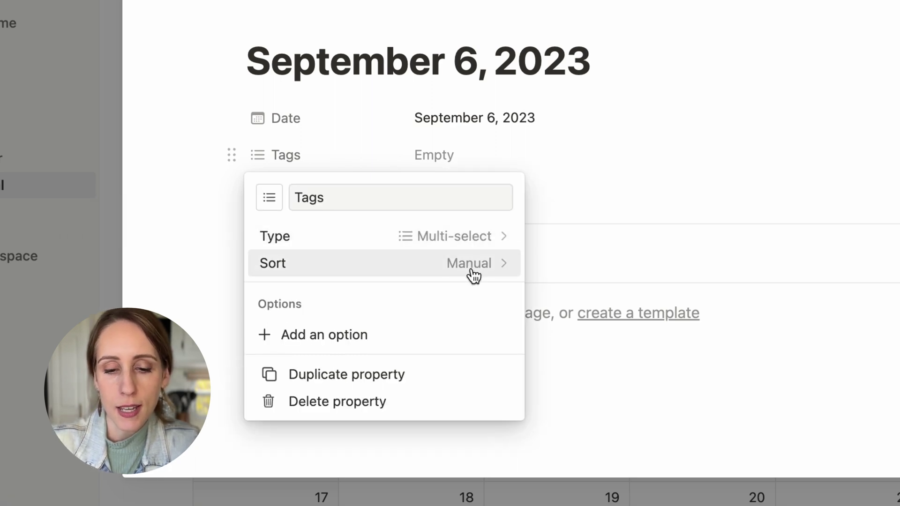
left_click(477, 250)
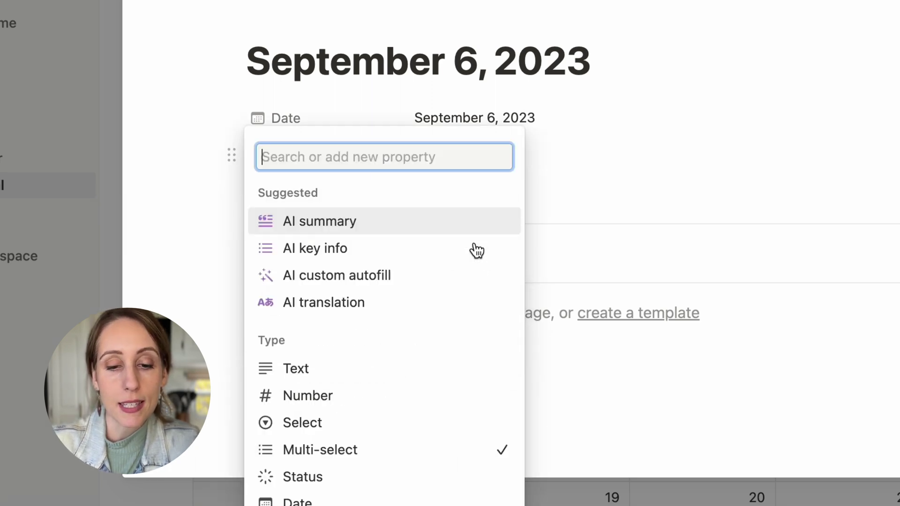
left_click(342, 423)
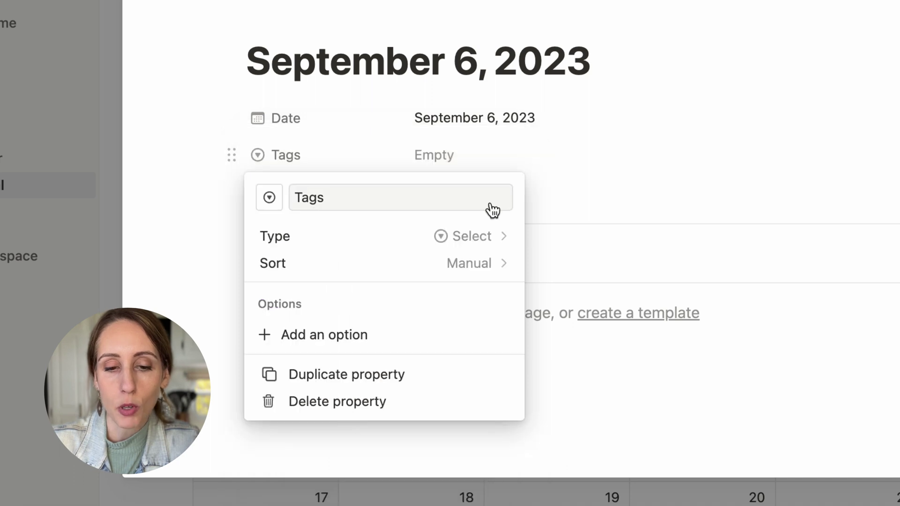
left_click(470, 155)
Create the Tags options MON, TUE, WED, THU, FRI, SAT and SUN, leaving SUN assigned to the entry
left_click(442, 154)
type("MON")
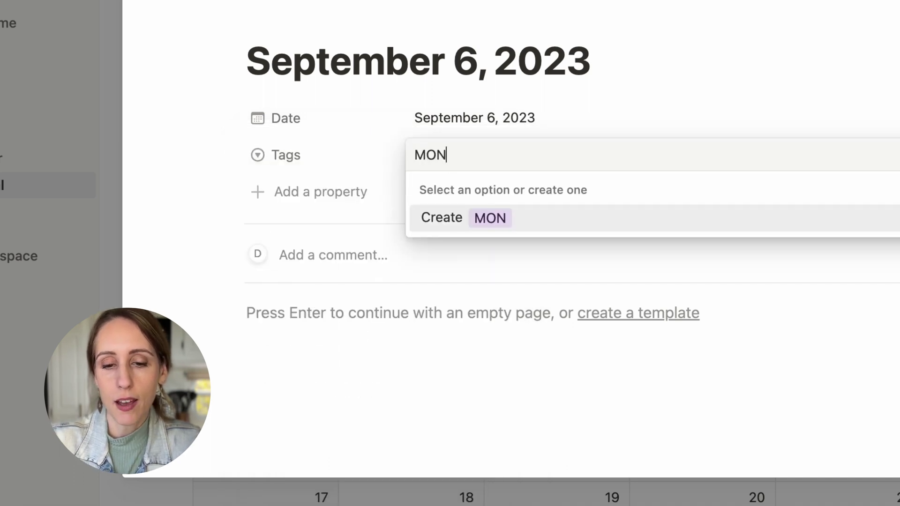
key("Return")
left_click(462, 155)
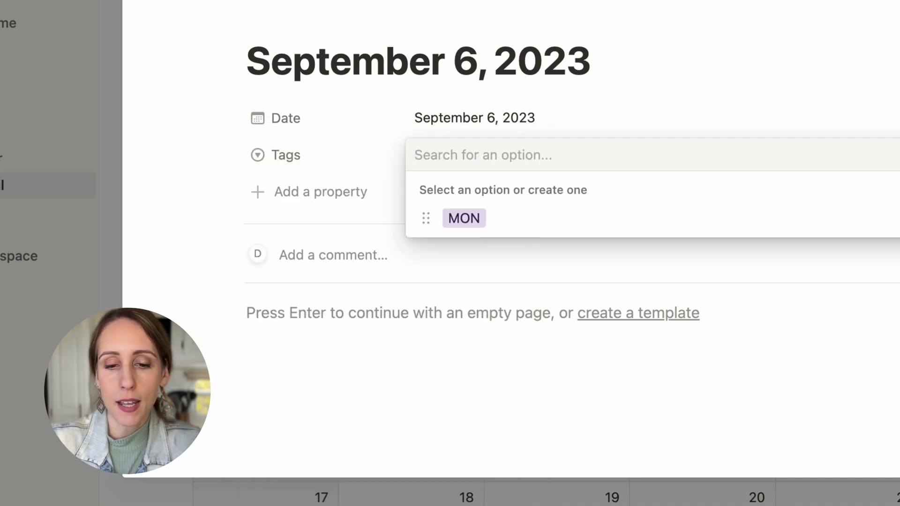
type("TUE")
key("Return")
left_click(488, 152)
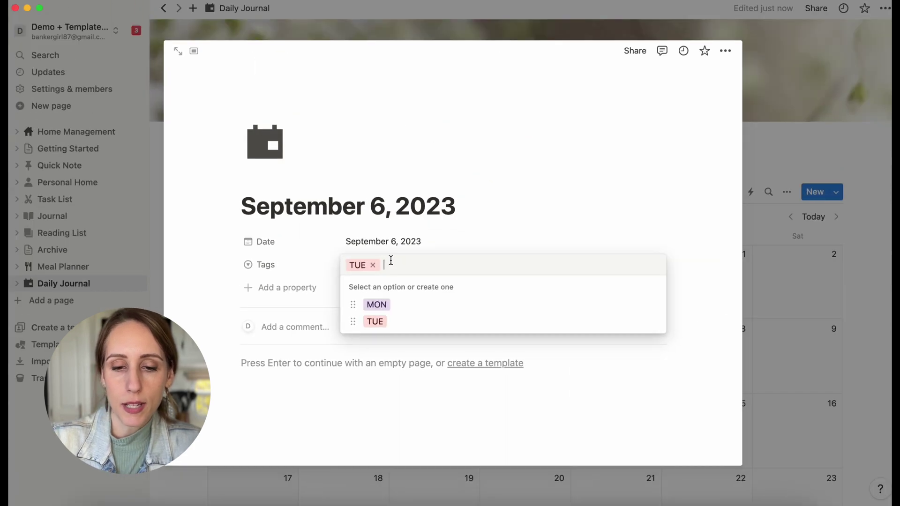
key("BackSpace")
type("WED")
key("Return")
left_click(402, 263)
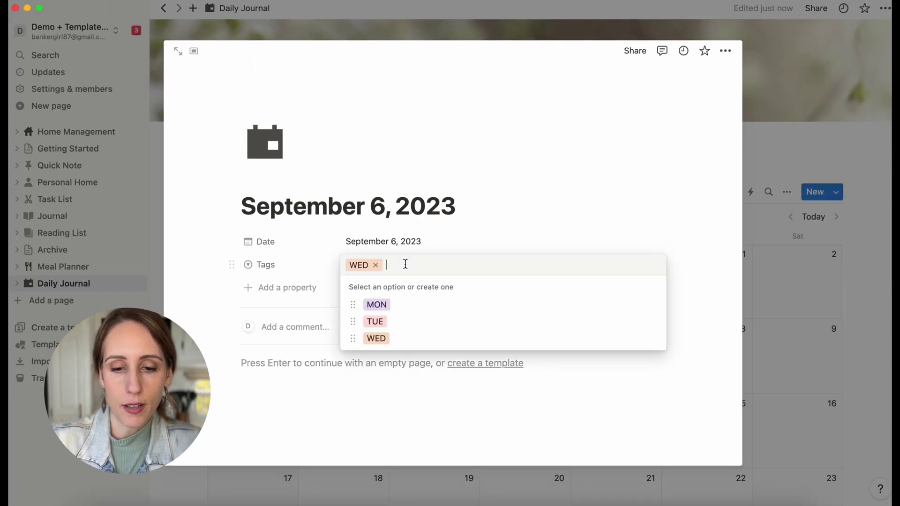
key("BackSpace")
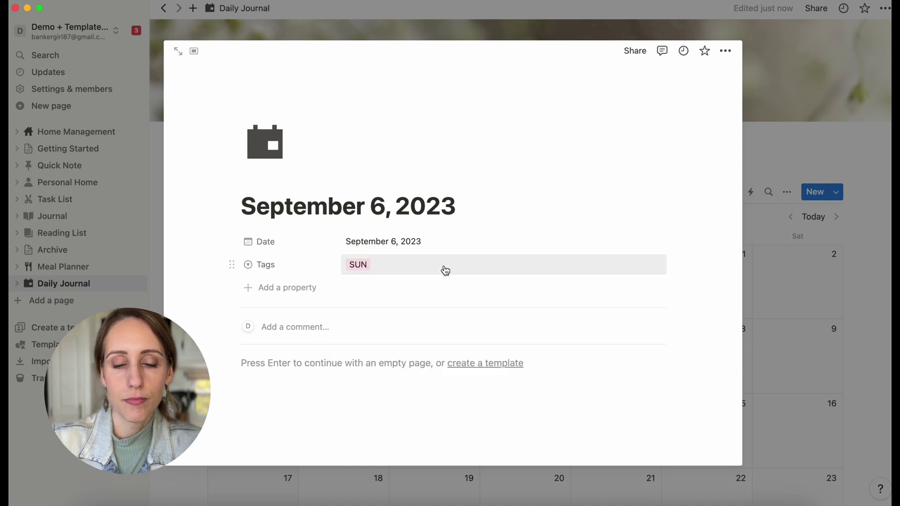
Look at the editing and color choices for the TUE option of the Tags property
left_click(426, 263)
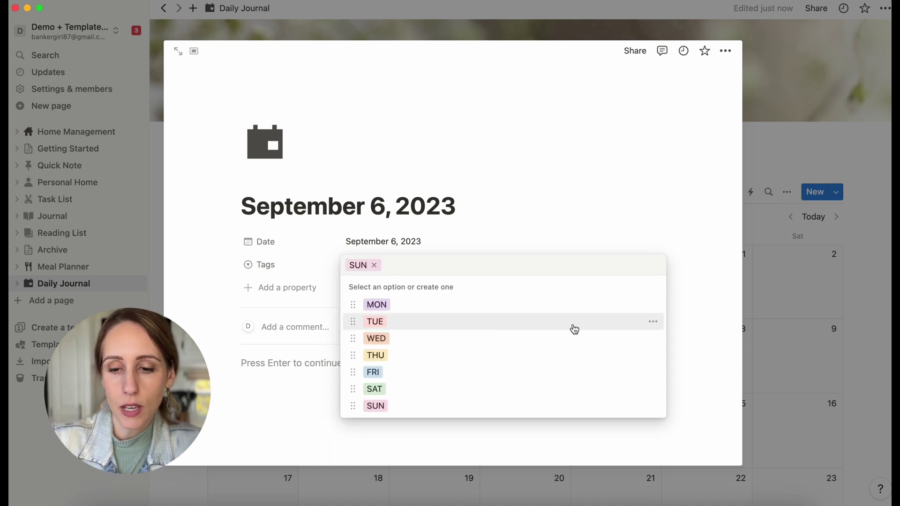
left_click(654, 322)
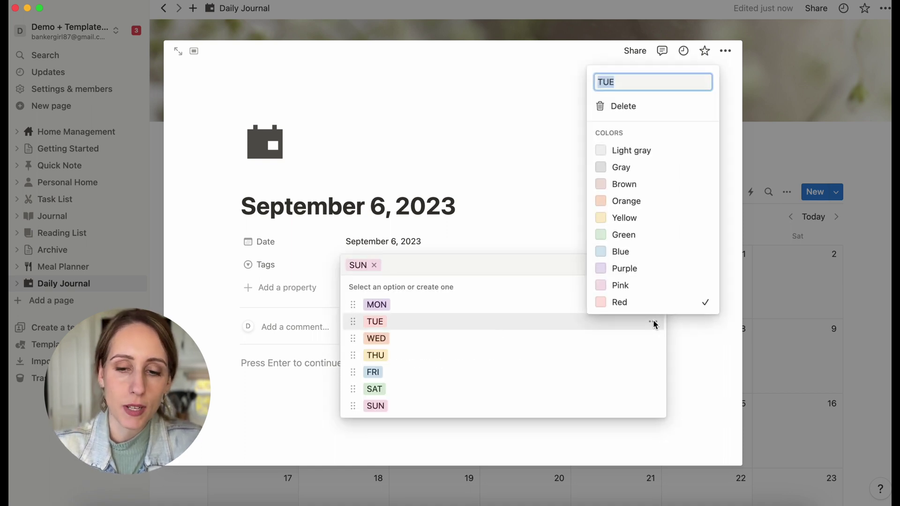
left_click(515, 160)
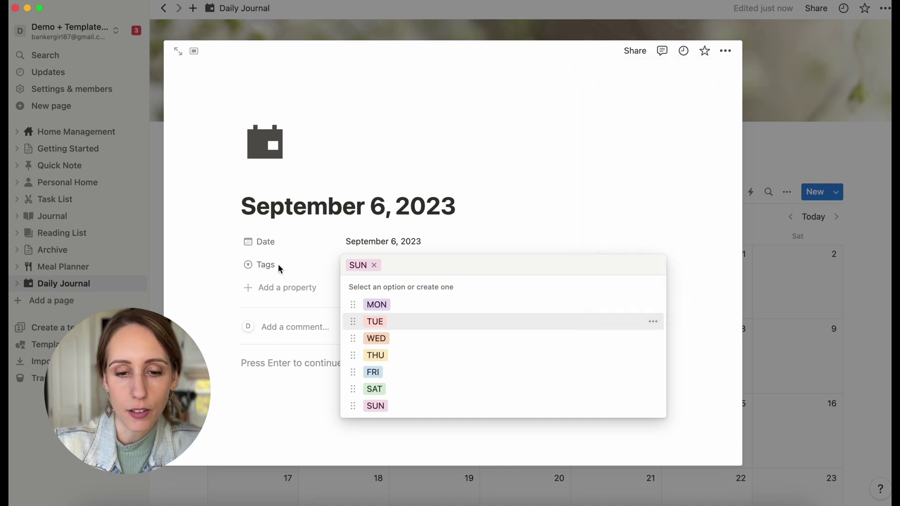
Rename the Tags property to "Weekday"
left_click(277, 263)
left_click(263, 264)
left_click(278, 286)
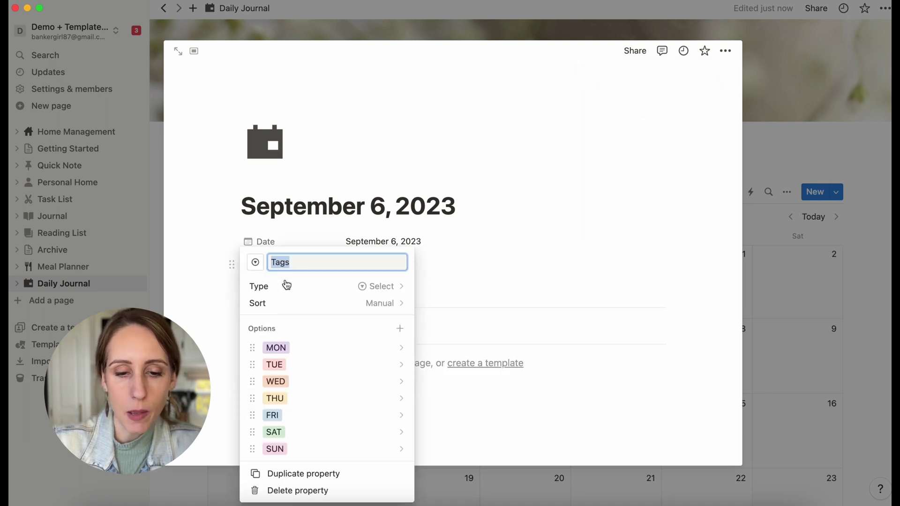
type("Weekday")
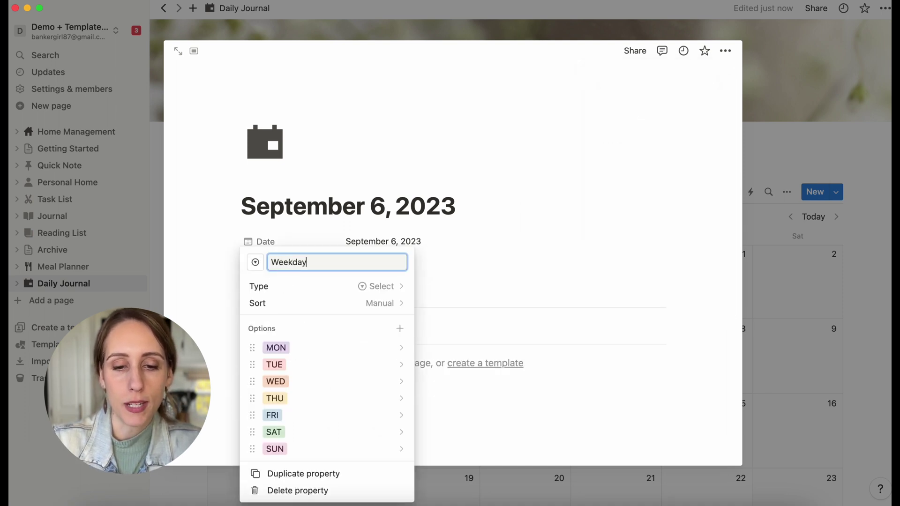
left_click(531, 173)
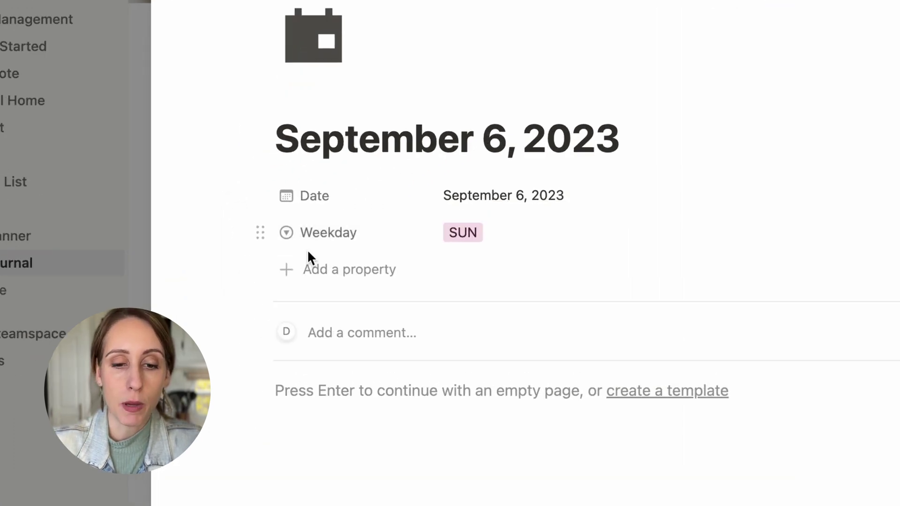
Add a checkbox property named "Make Bed" with a bed icon to the September 6, 2023 entry
left_click(262, 286)
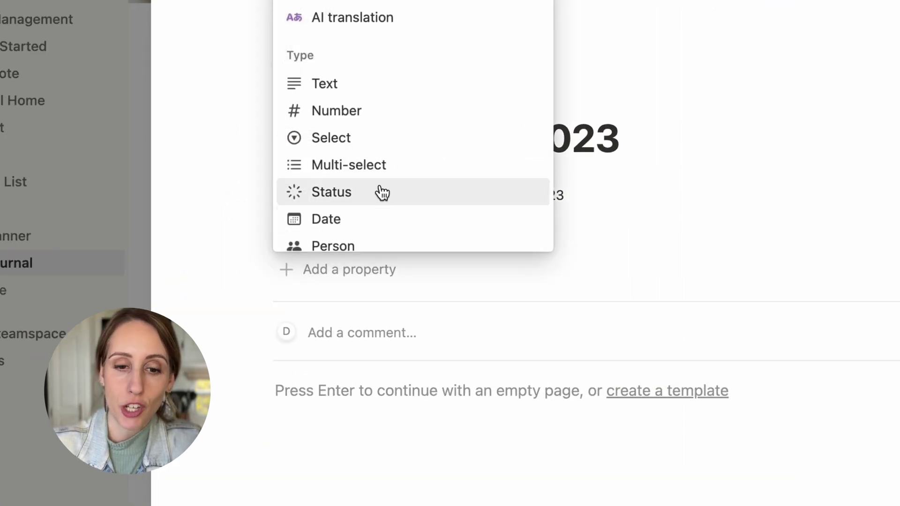
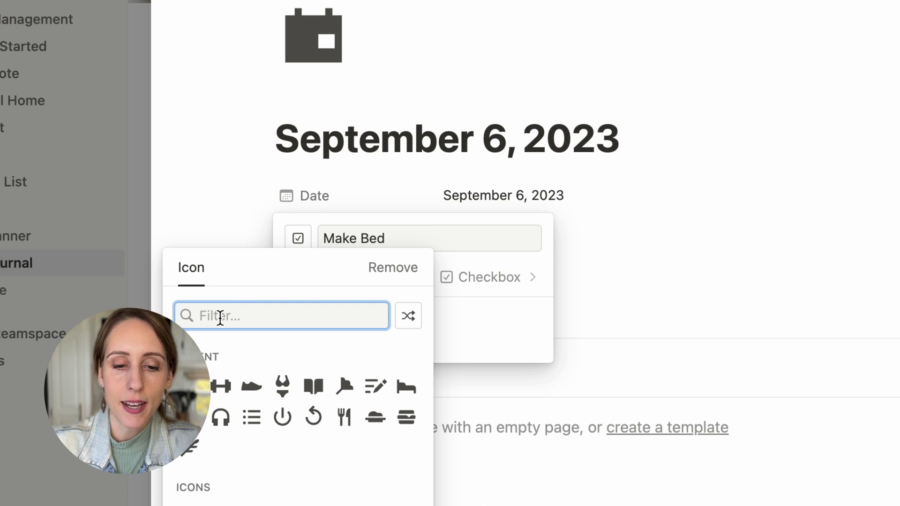
left_click(405, 394)
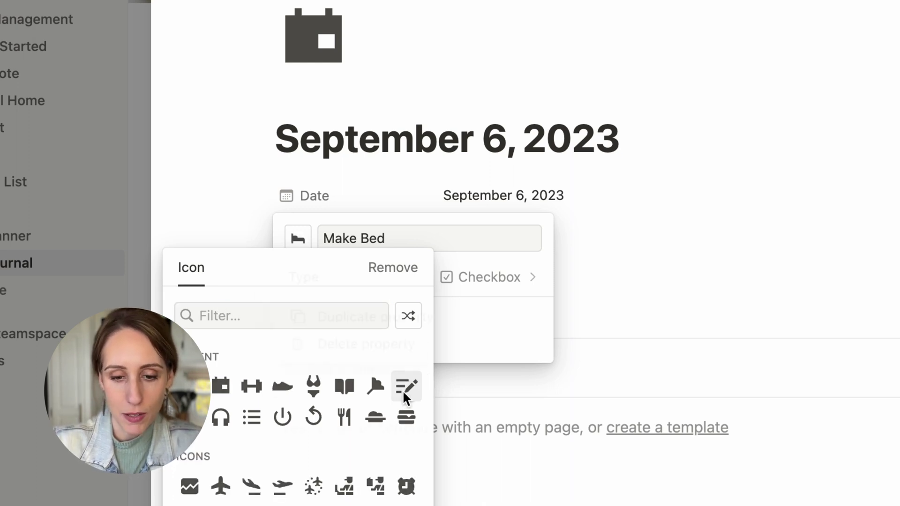
left_click(693, 183)
Add a checkbox property named "Journal" and give it the lines-and-pencil icon
left_click(352, 317)
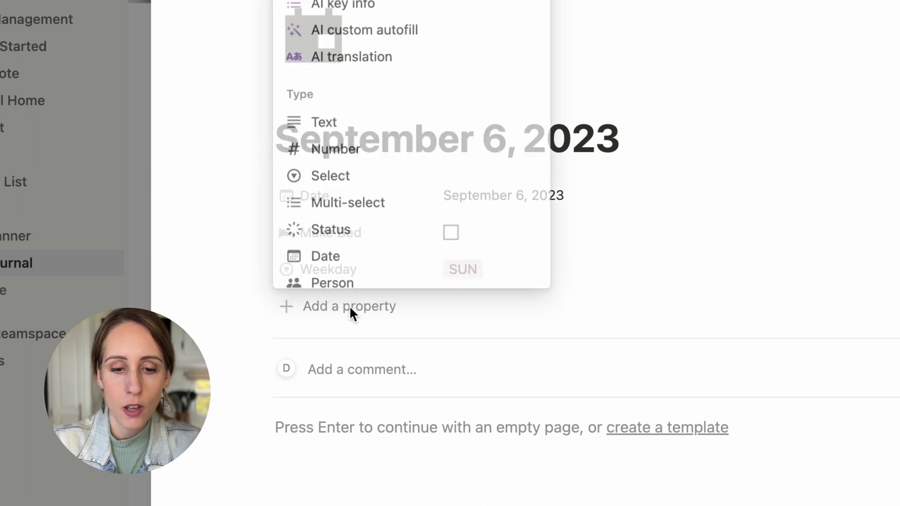
scroll(363, 236, "down", 1)
scroll(362, 237, "down", 3)
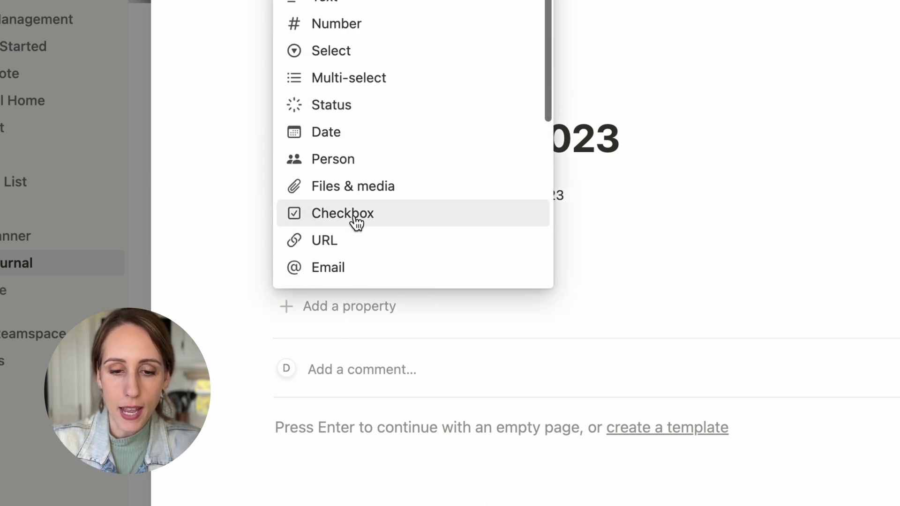
left_click(354, 215)
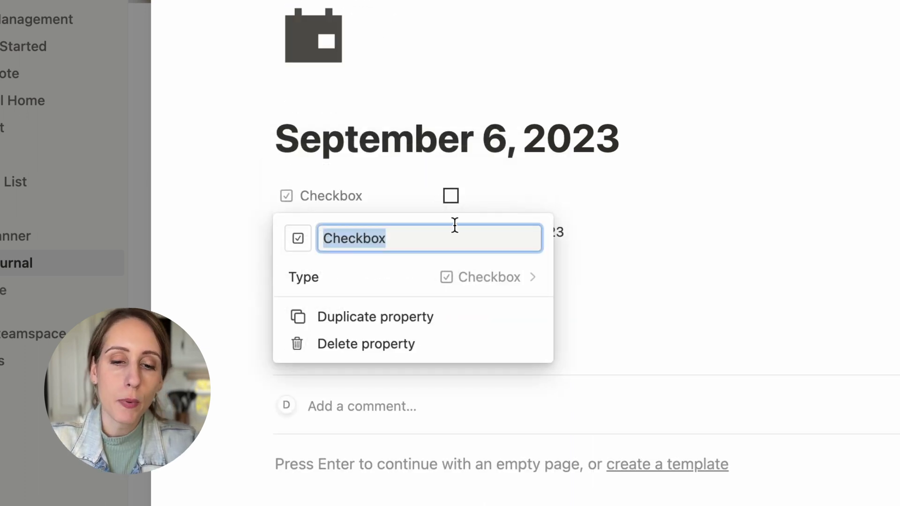
type("Journal")
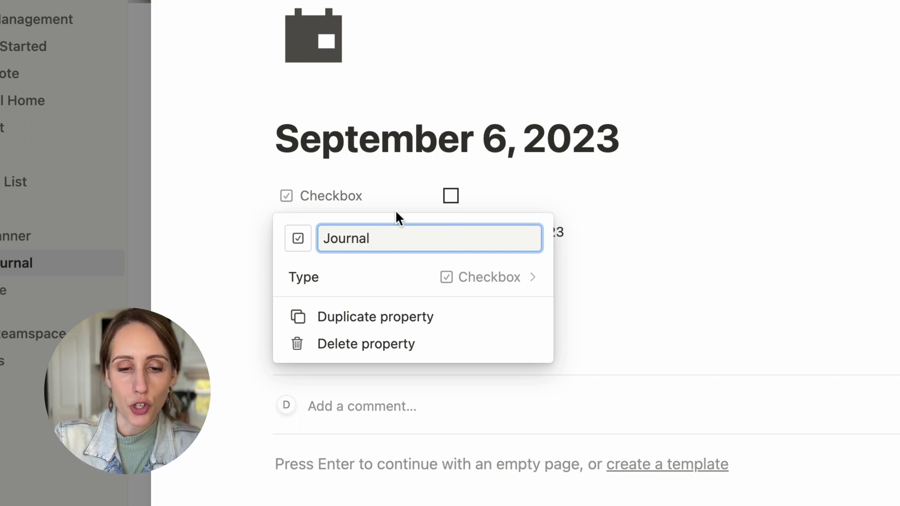
left_click(298, 238)
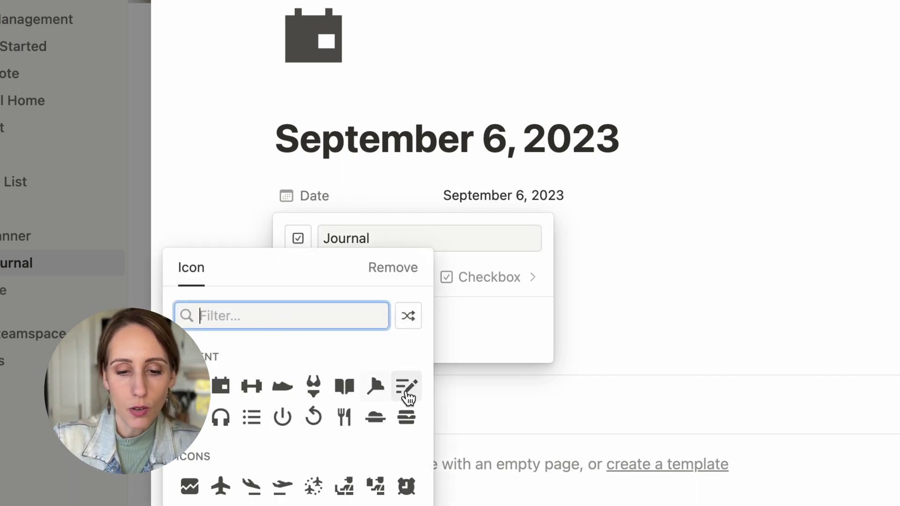
left_click(407, 394)
left_click(681, 159)
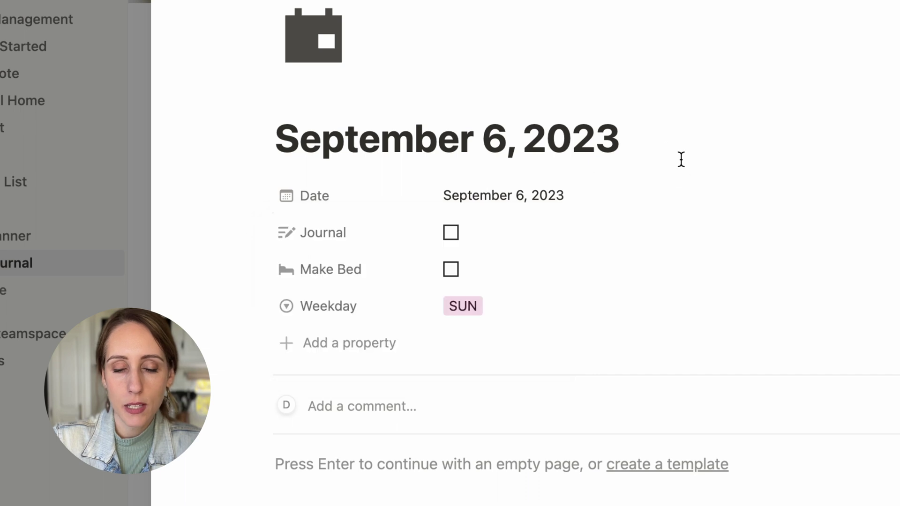
Add a checkbox property named "10-Minute Tidy" and give it the broom icon
left_click(353, 344)
scroll(355, 264, "down", 1)
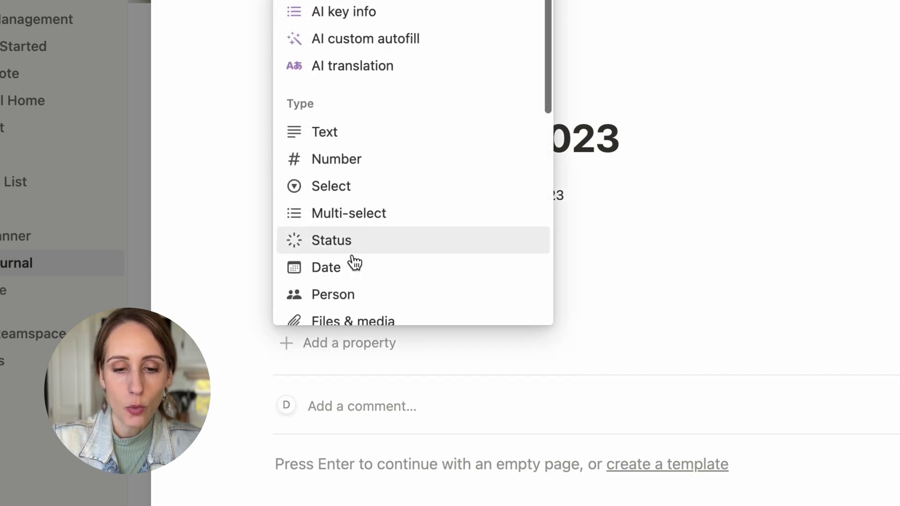
scroll(355, 264, "down", 1)
left_click(341, 319)
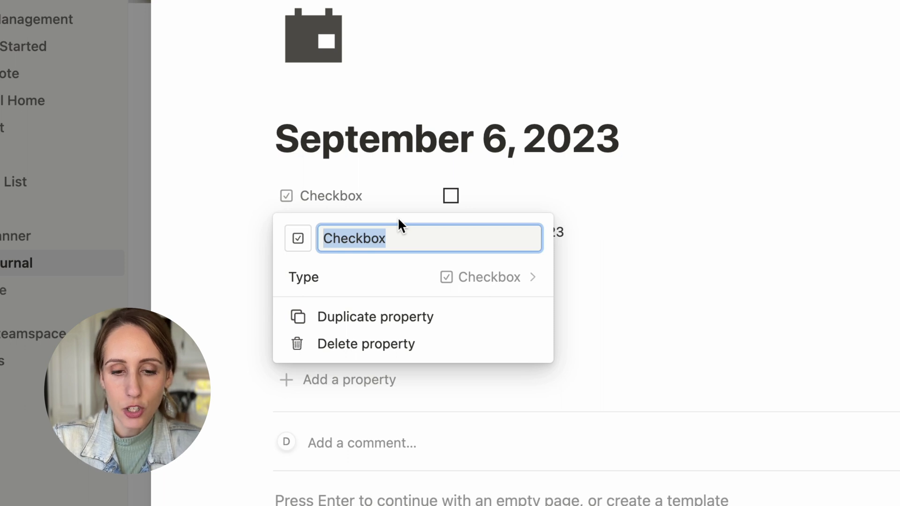
type("1")
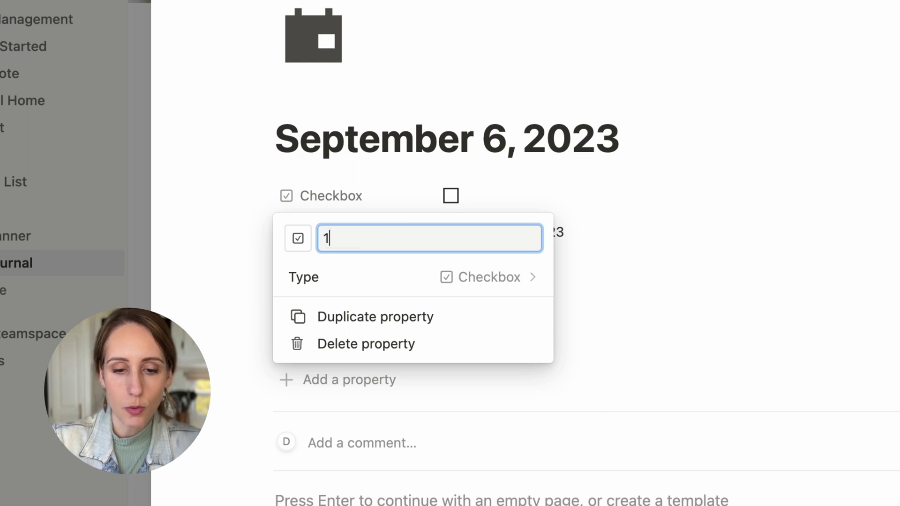
type("0-Minute Tidy")
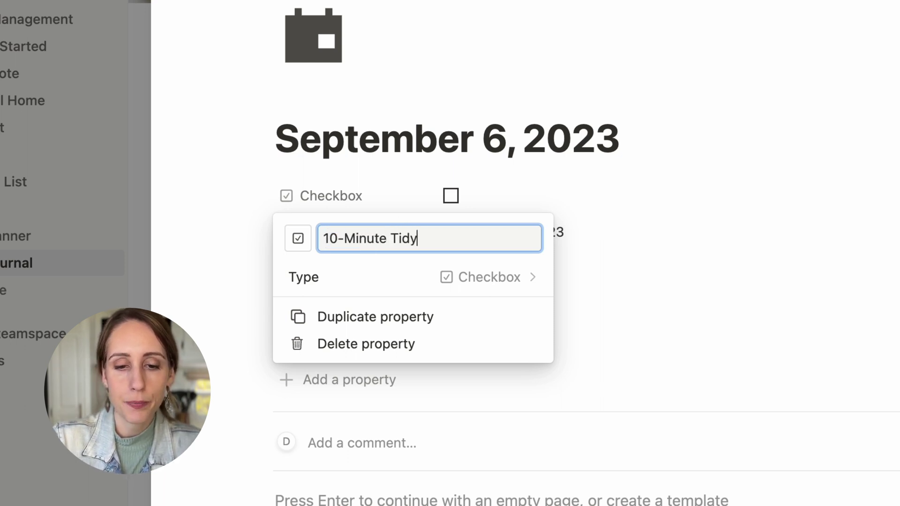
left_click(297, 238)
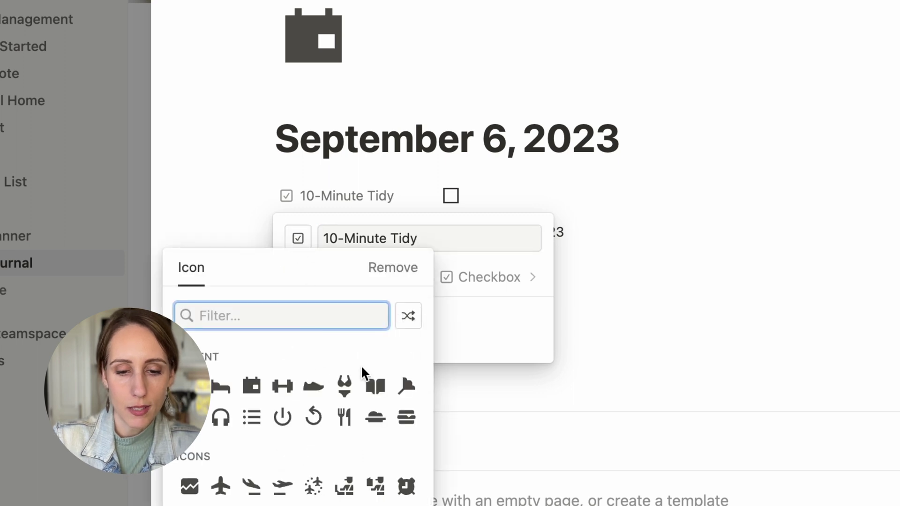
left_click(406, 386)
left_click(693, 171)
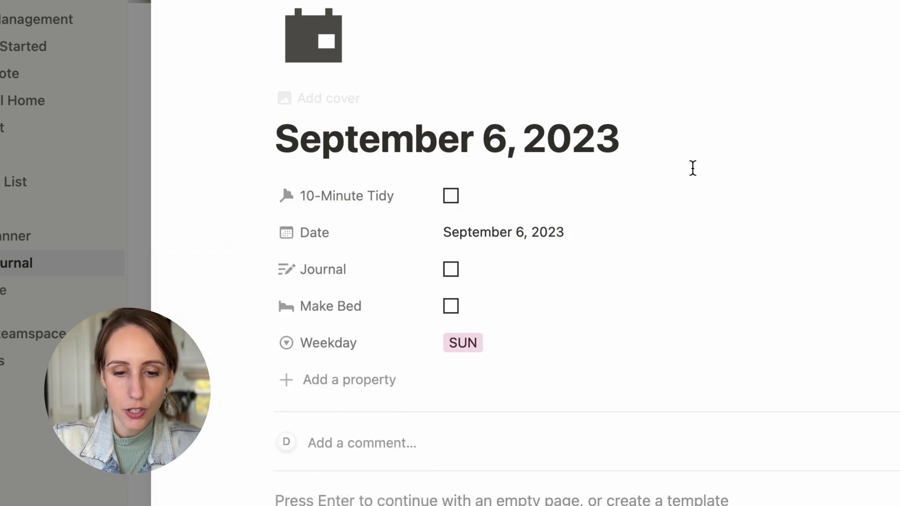
Add a checkbox property named "Read 20 Minutes" and give it the open book icon
left_click(322, 374)
scroll(331, 225, "down", 2)
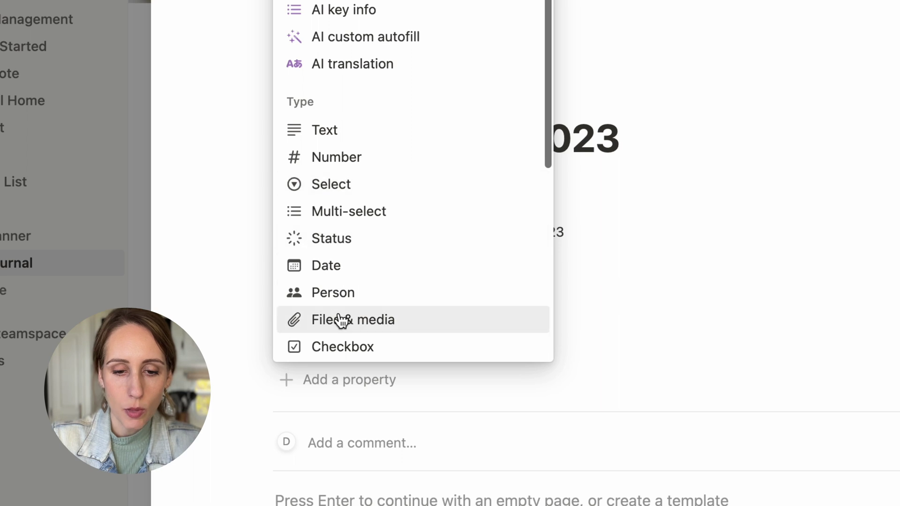
left_click(332, 345)
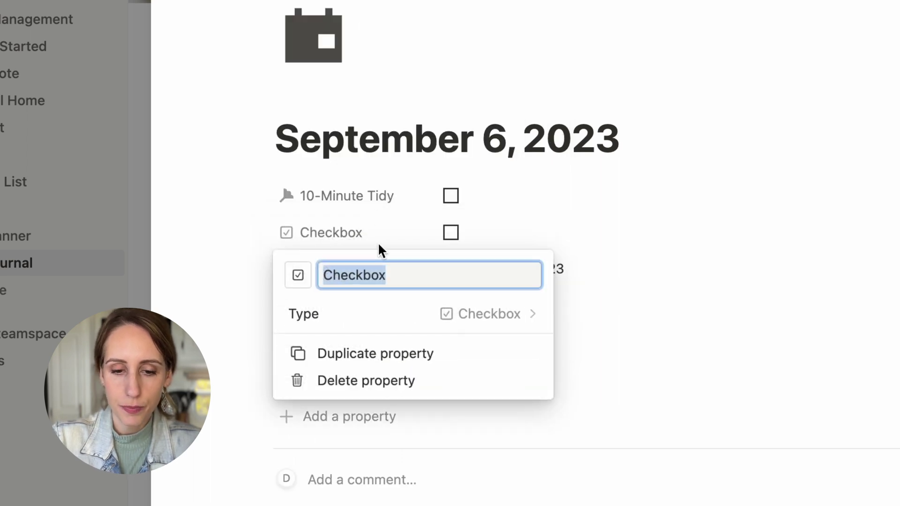
type("Read ")
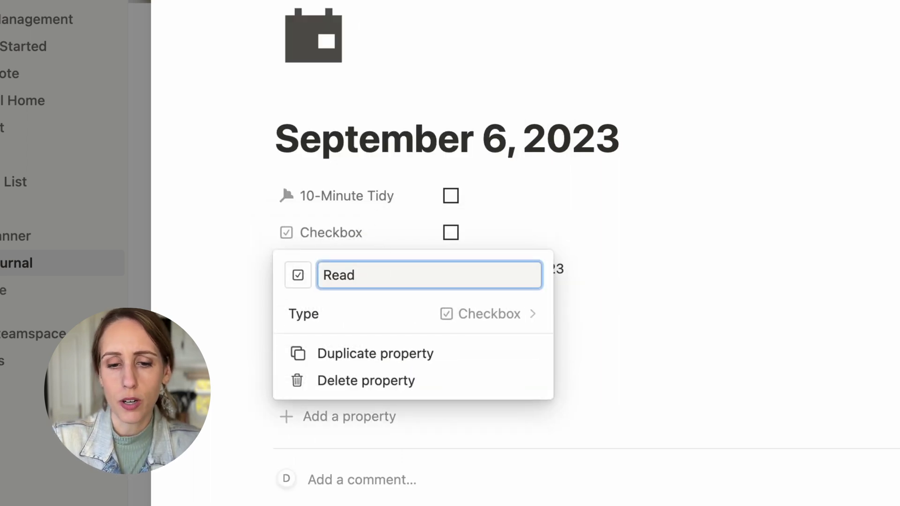
type("20 Minutes")
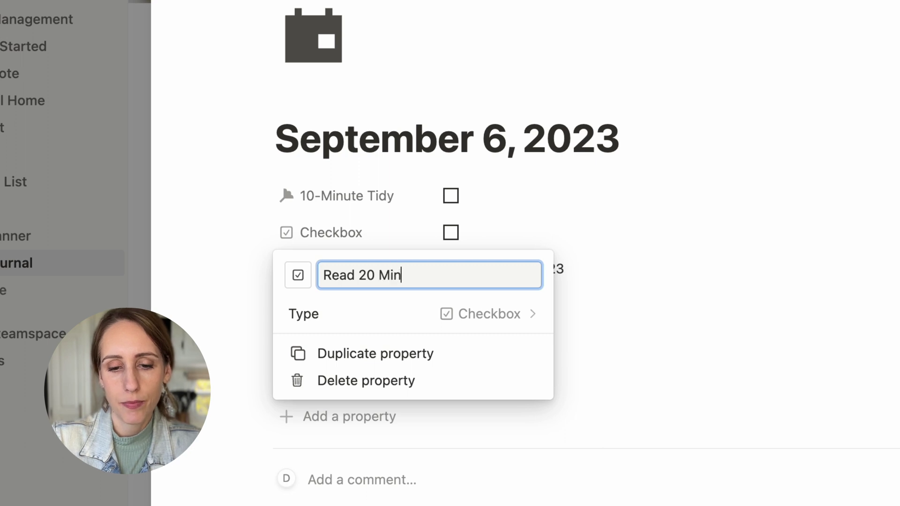
left_click(298, 275)
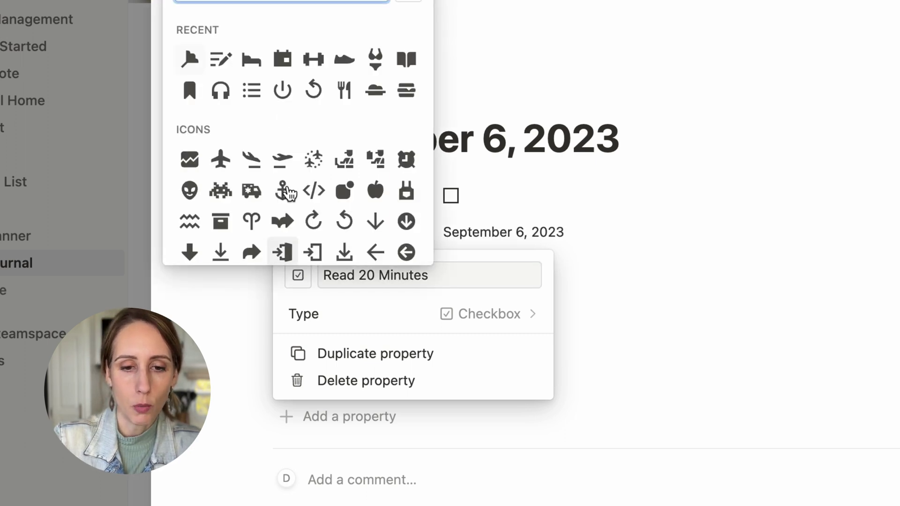
left_click(407, 64)
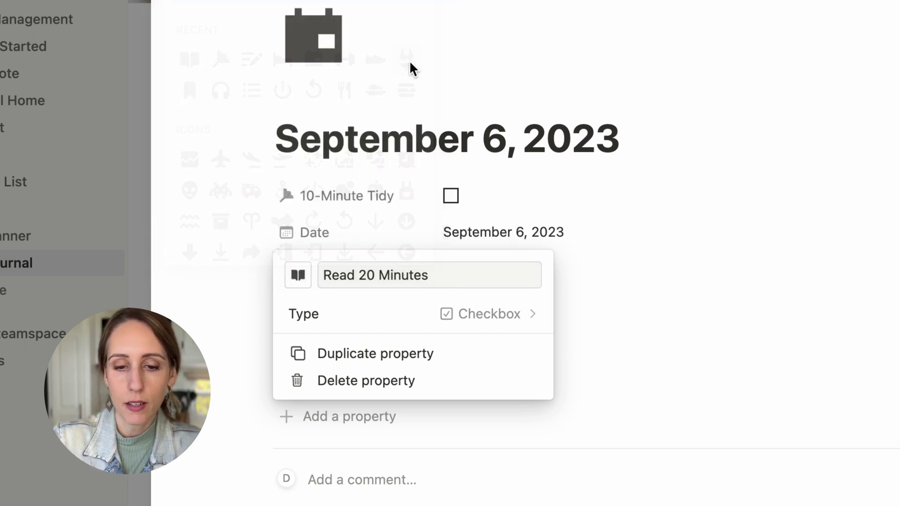
left_click(793, 150)
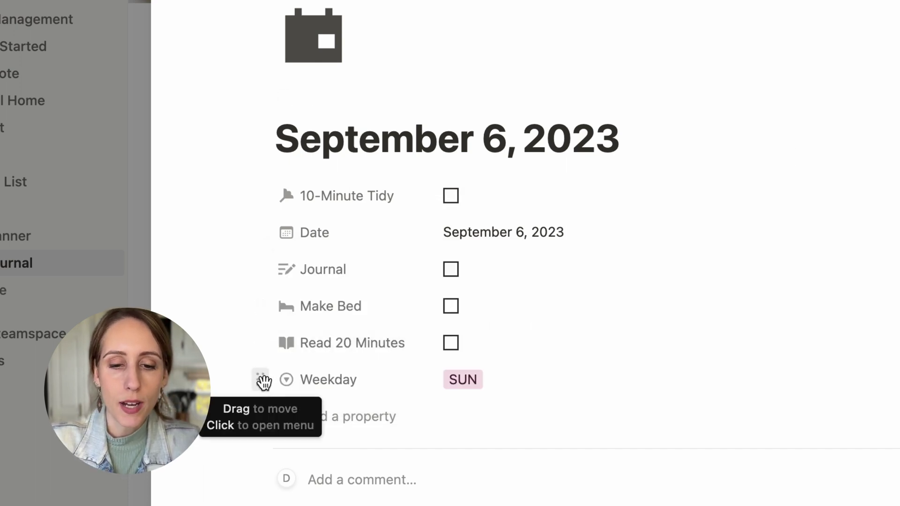
Reorder the entry's properties to Date, Weekday, Make Bed, Read 20 Minutes, 10-Minute Tidy, Journal
left_click_drag(261, 381, 280, 271)
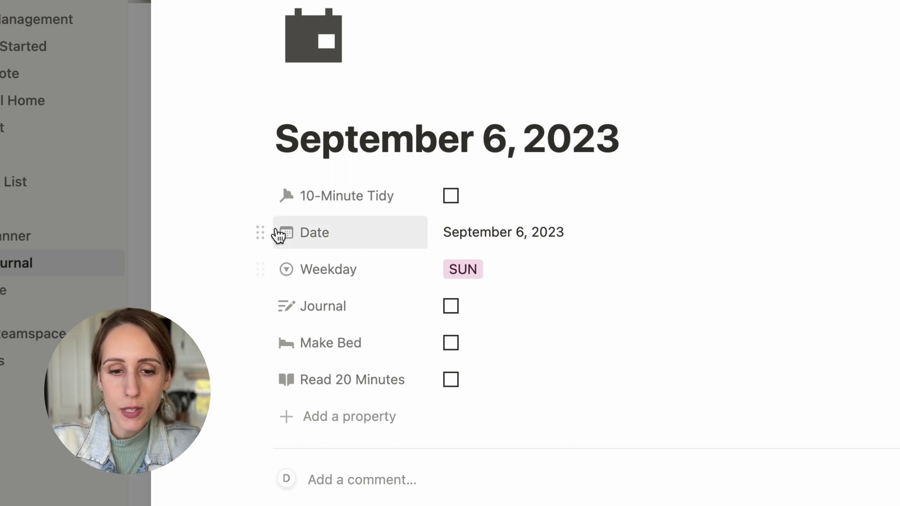
left_click_drag(261, 343, 267, 302)
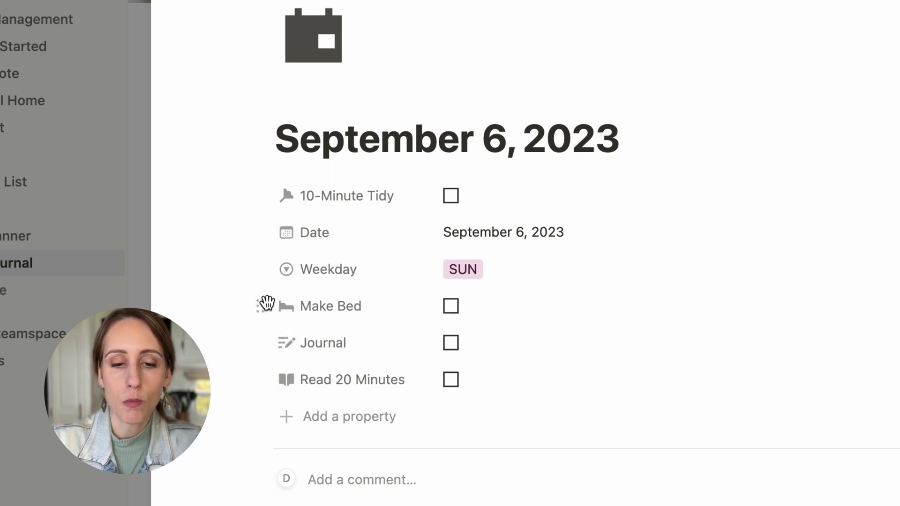
left_click_drag(260, 379, 263, 340)
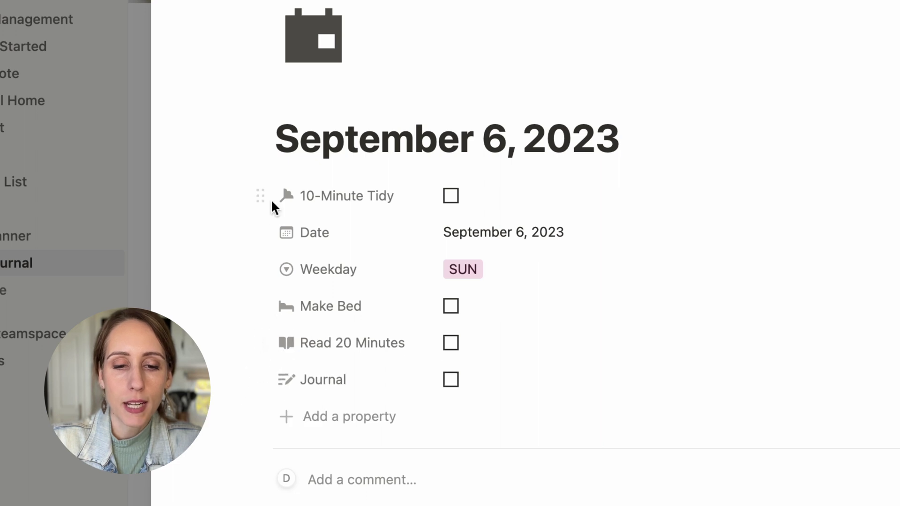
left_click_drag(261, 194, 269, 341)
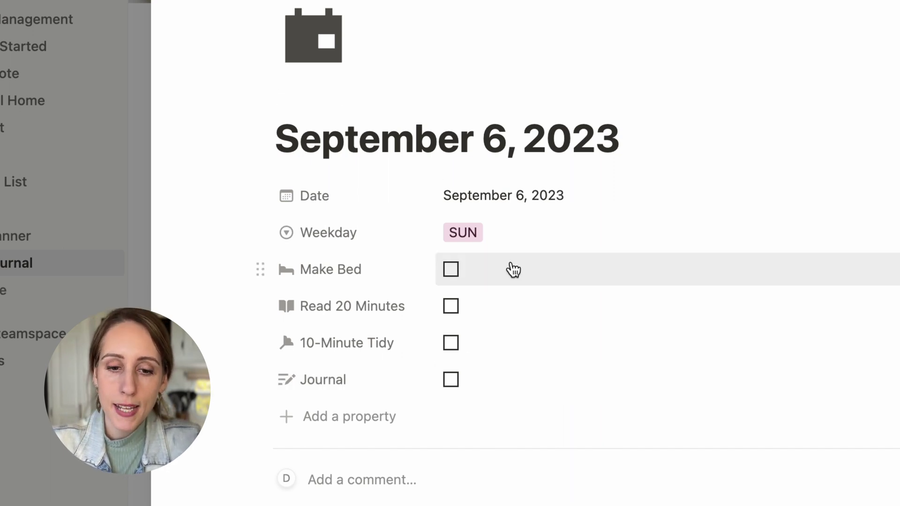
Tick the Make Bed checkbox and clear it again
left_click(453, 272)
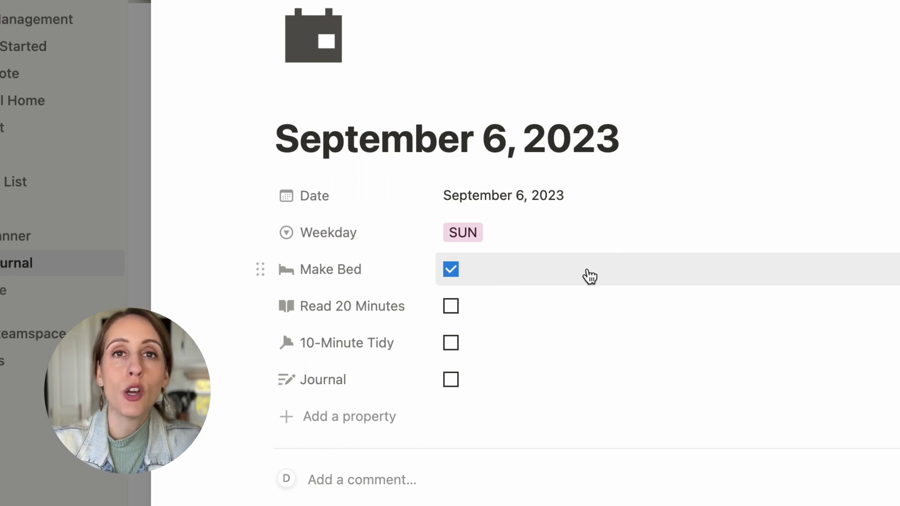
left_click(452, 270)
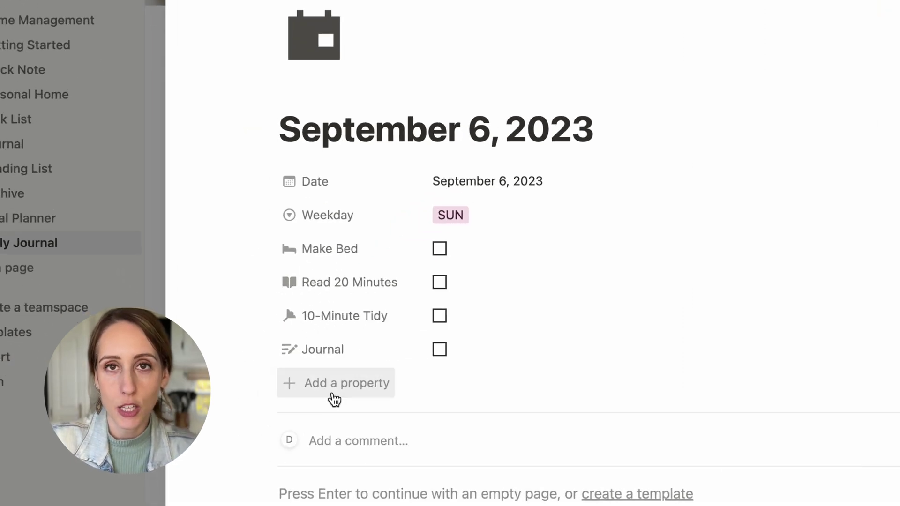
Add a Text property below Journal, keeping its default name
left_click(277, 380)
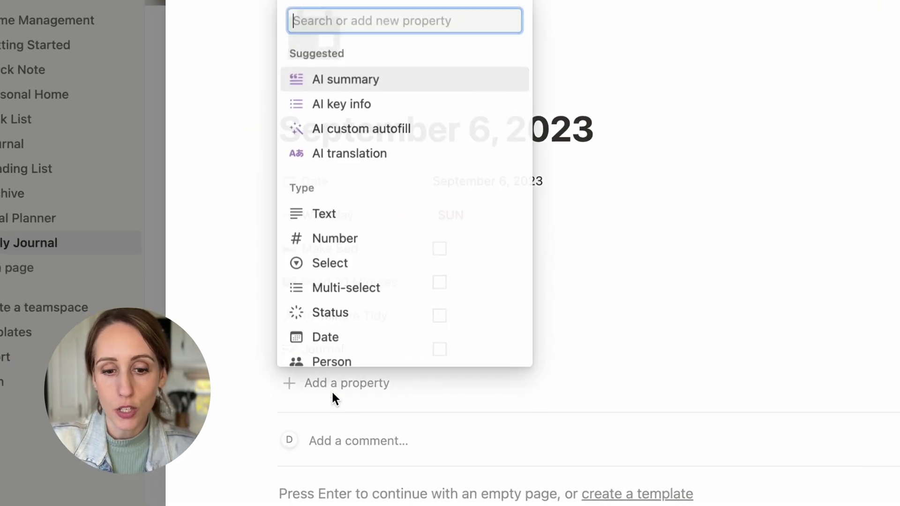
scroll(413, 219, "down", 4)
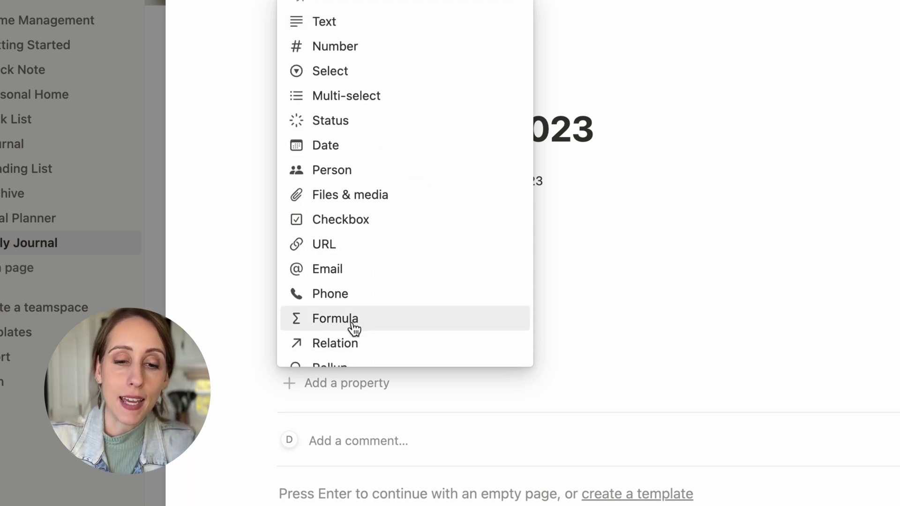
left_click(355, 27)
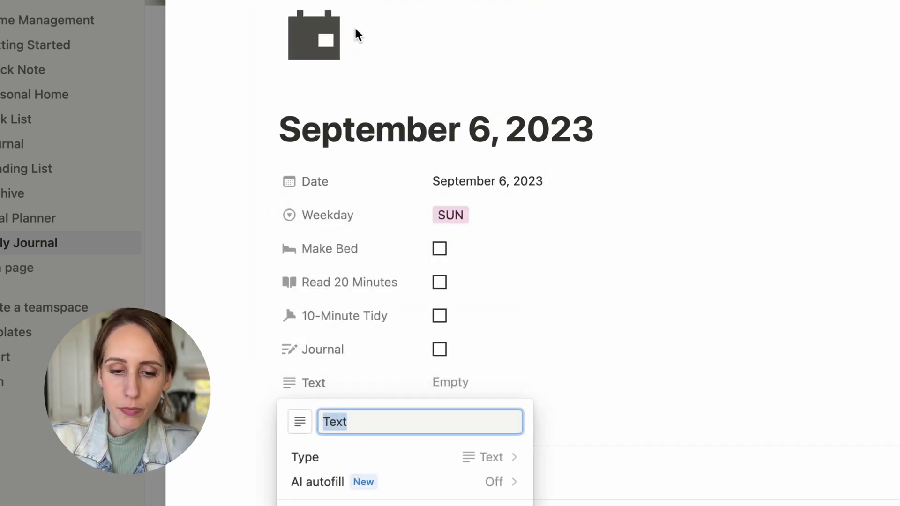
left_click(450, 387)
Enter "Ran 2 Miles" as the Text property's value and close the entry to return to the calendar
left_click(449, 383)
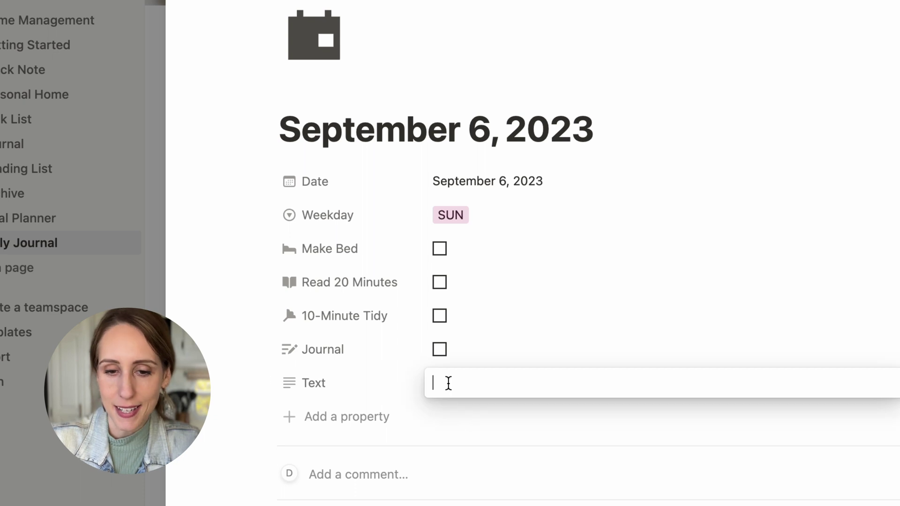
type("Ran 2 M")
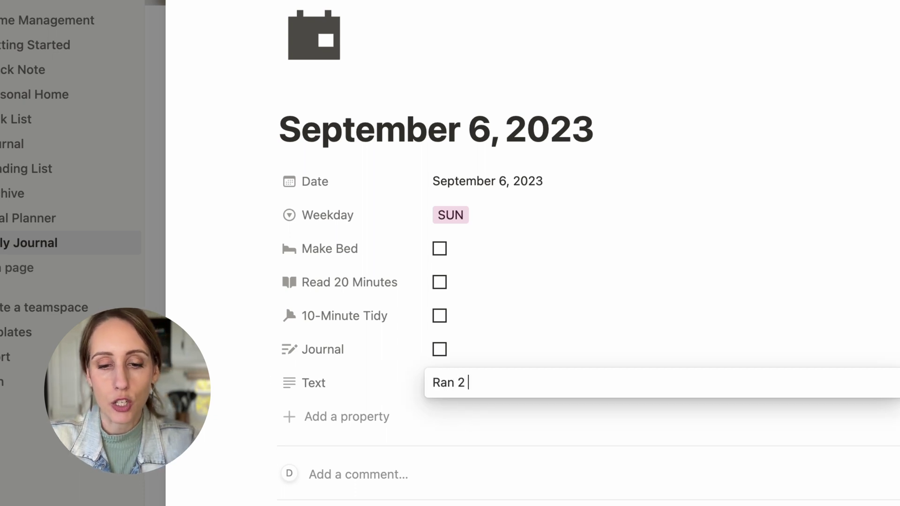
type("iles")
key("BackSpace")
key("BackSpace")
key("BackSpace")
key("BackSpace")
type("Miles")
key("Return")
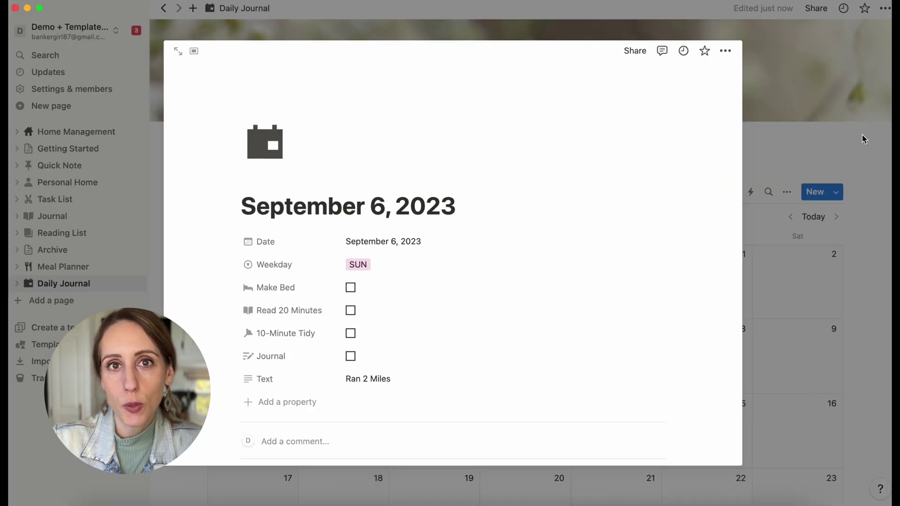
left_click(863, 139)
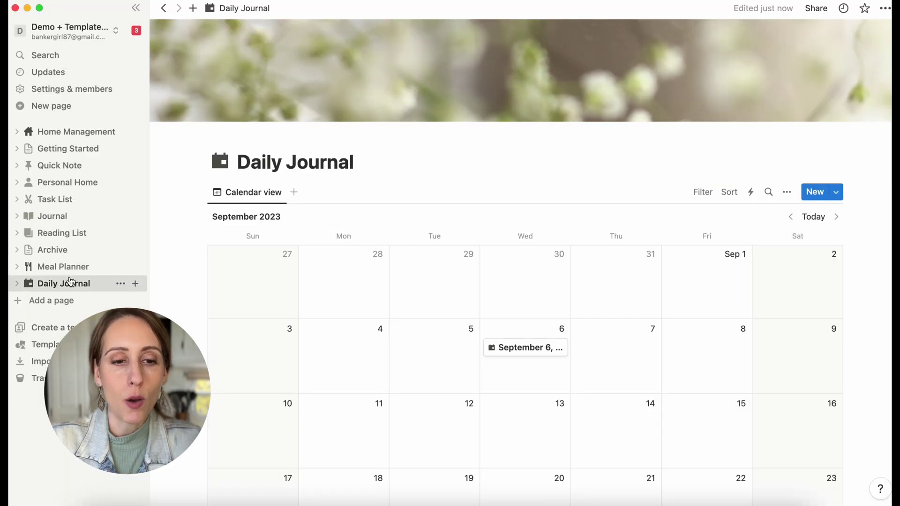
Create a new page titled "Workout Database" and set it up as a table with a new database as its source
left_click(56, 303)
type("Work")
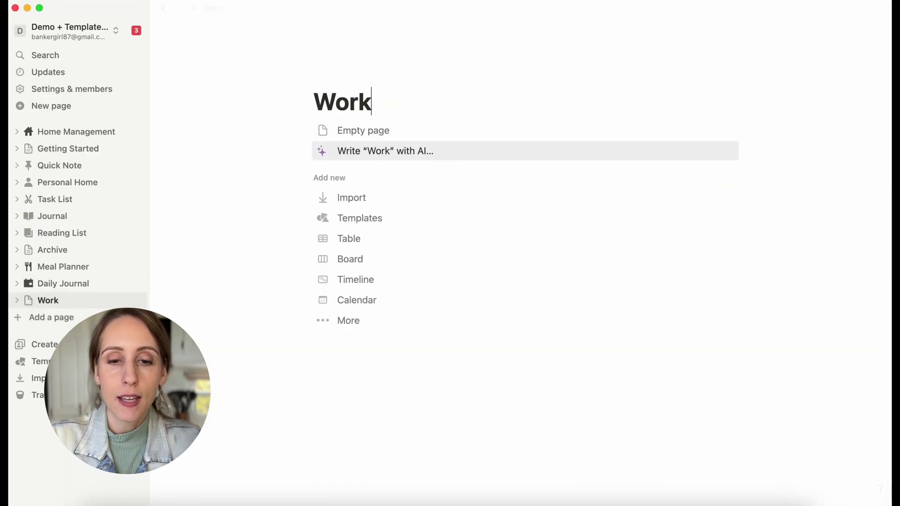
type("out Dat")
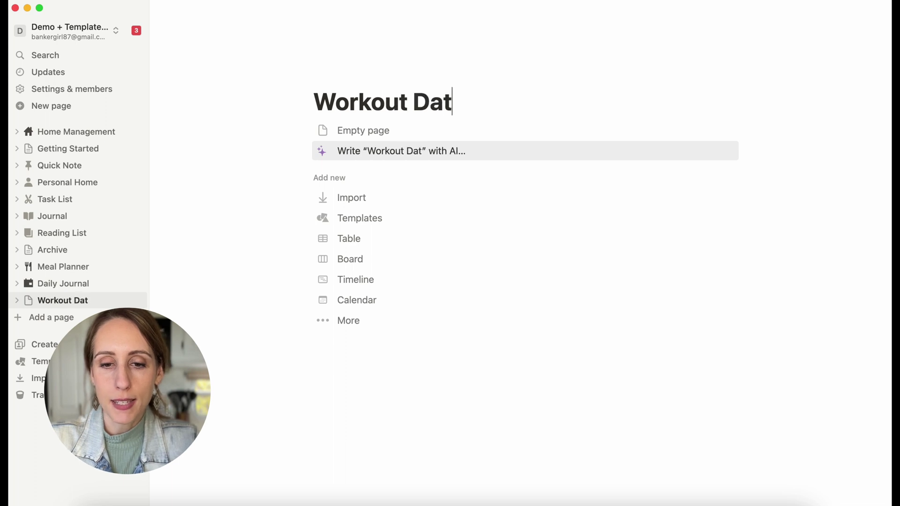
type("abase")
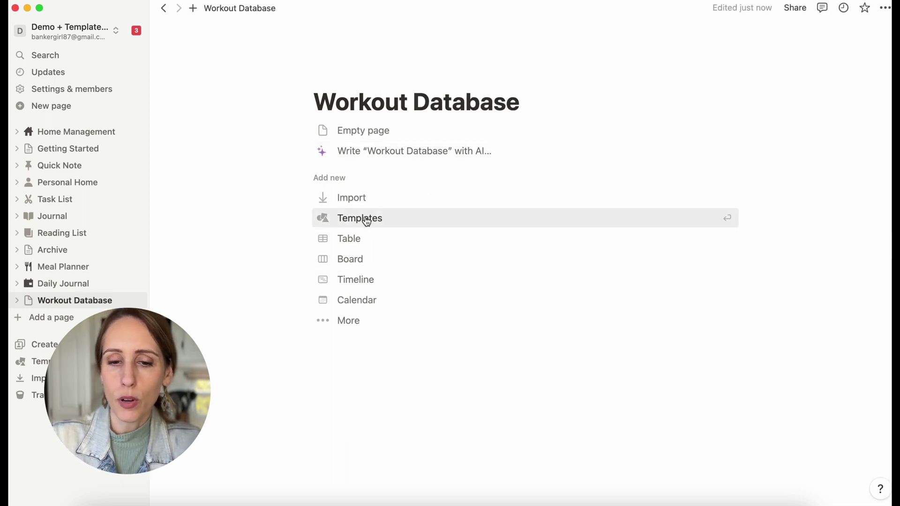
left_click(361, 239)
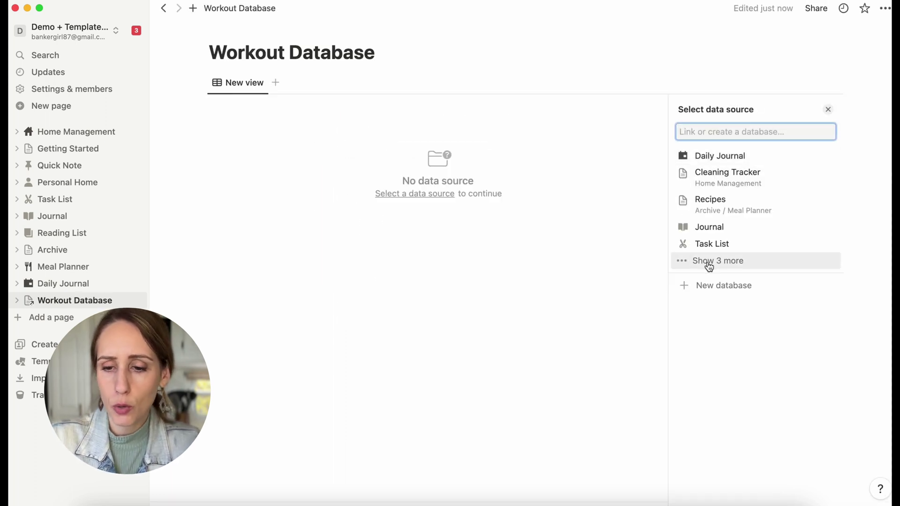
left_click(699, 286)
Name the table's first entry "Ran 2 Miles", give it a dark shoe icon and close its page
left_click(361, 124)
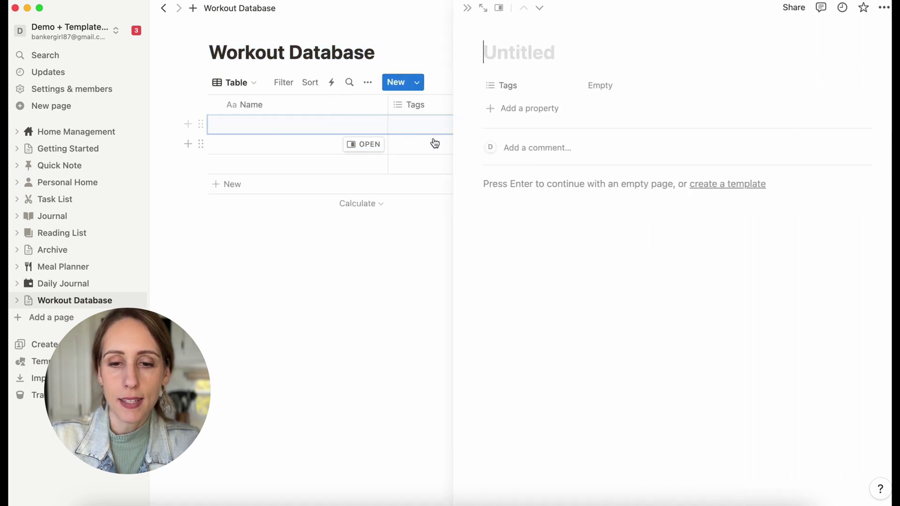
type("Ran 2 Miles")
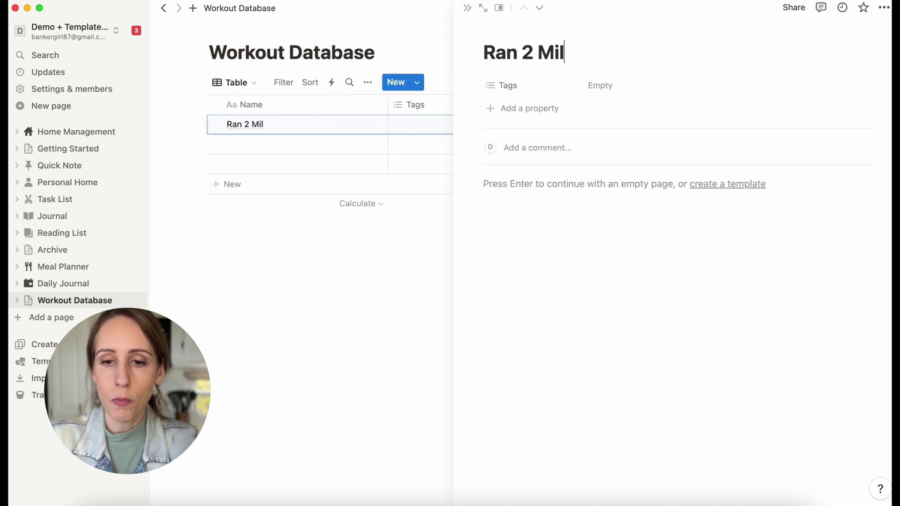
left_click(505, 37)
left_click(493, 51)
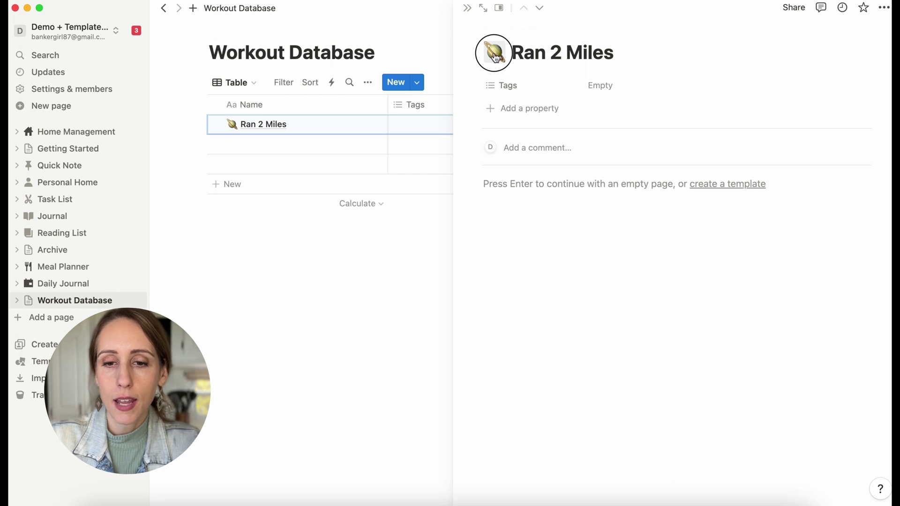
left_click(422, 79)
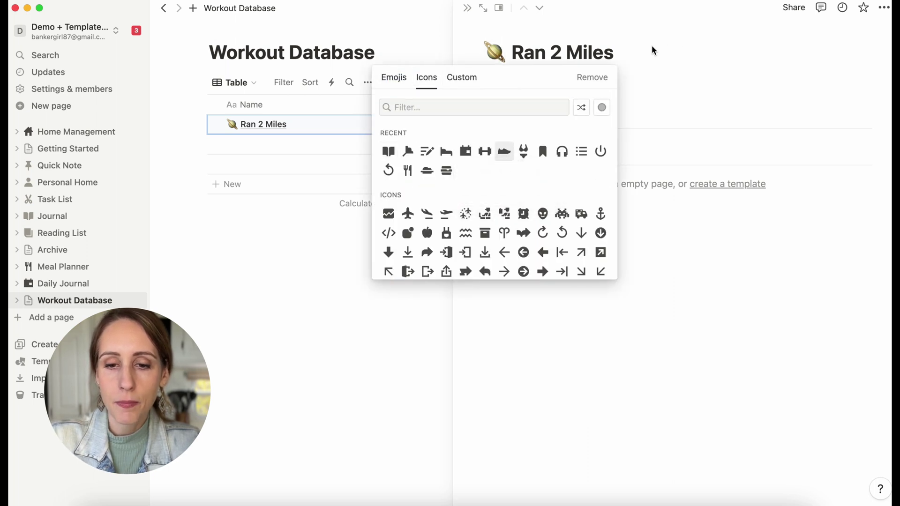
left_click(504, 151)
left_click(469, 176)
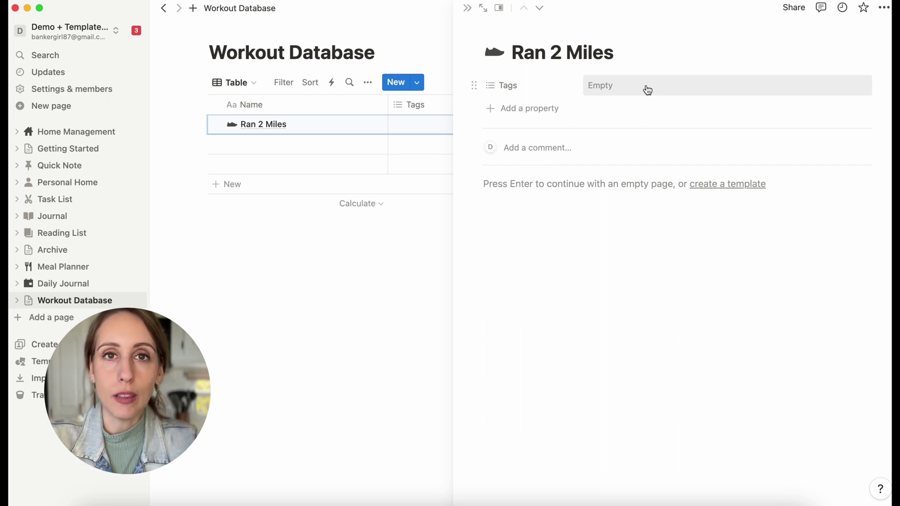
left_click(467, 8)
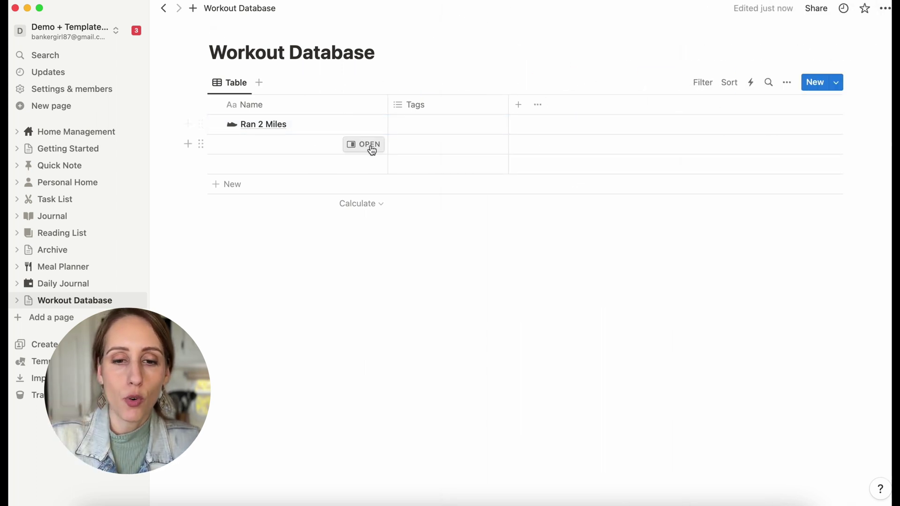
Name the second entry "Ab Workout", give it a dark bikini icon and close its page
left_click(370, 145)
type("A")
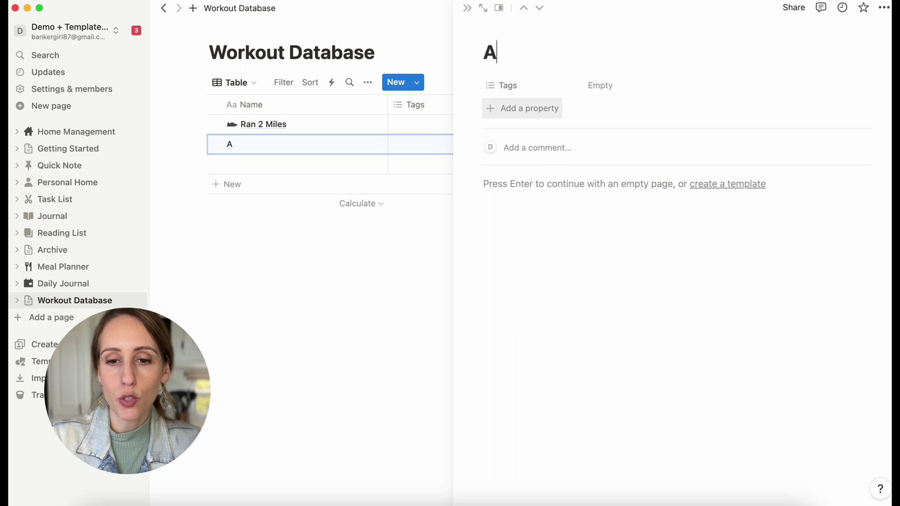
type("b Workout")
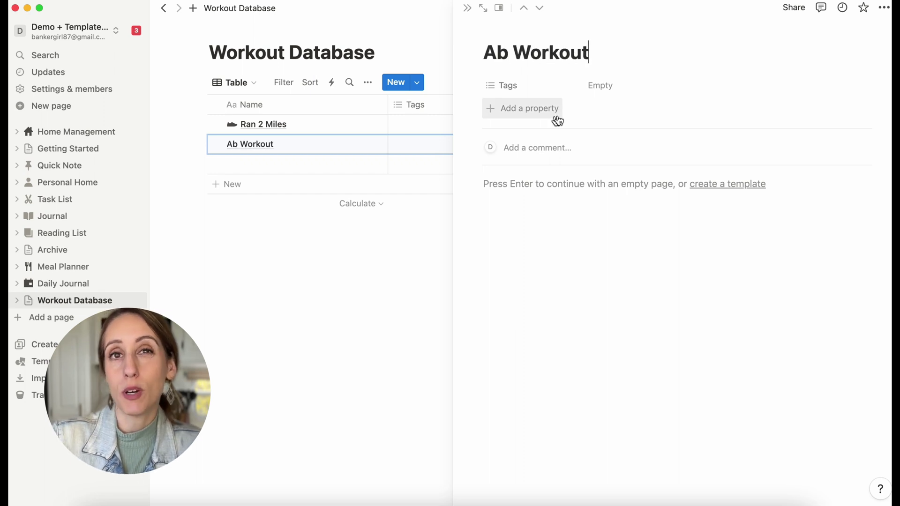
left_click(513, 31)
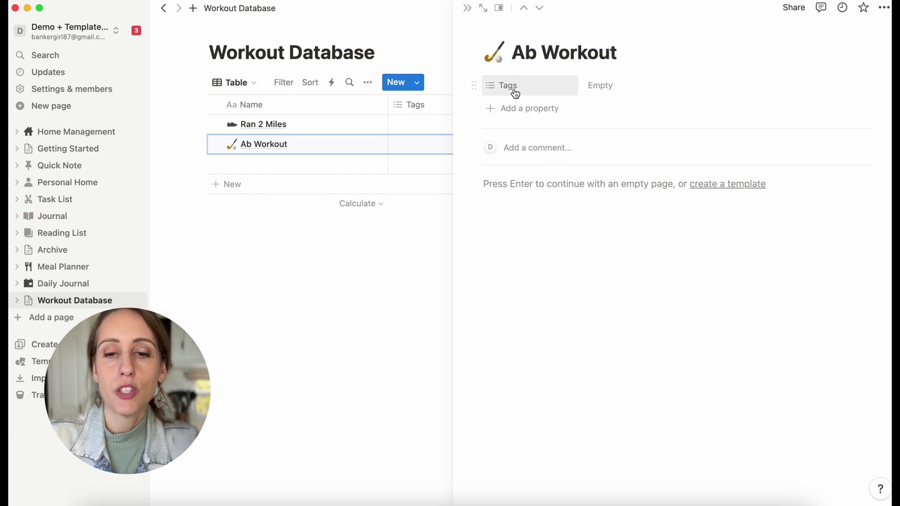
left_click(498, 56)
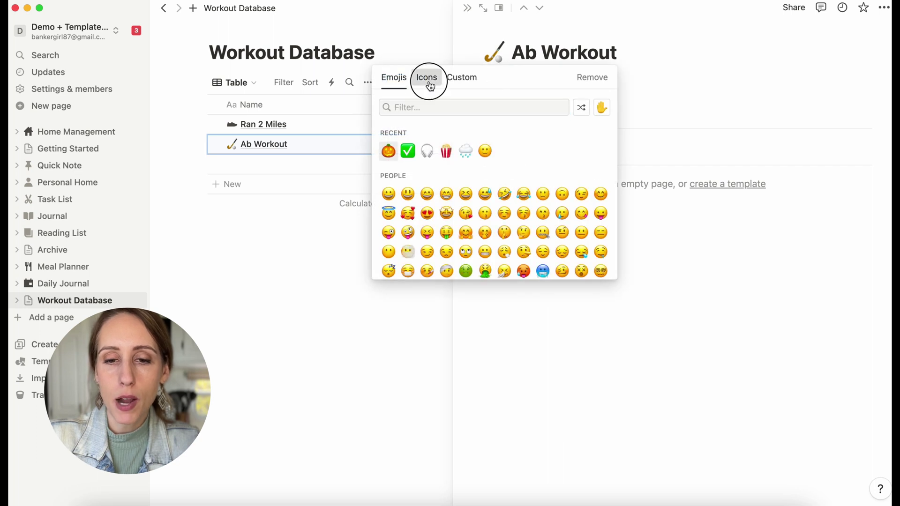
left_click(427, 79)
left_click(522, 151)
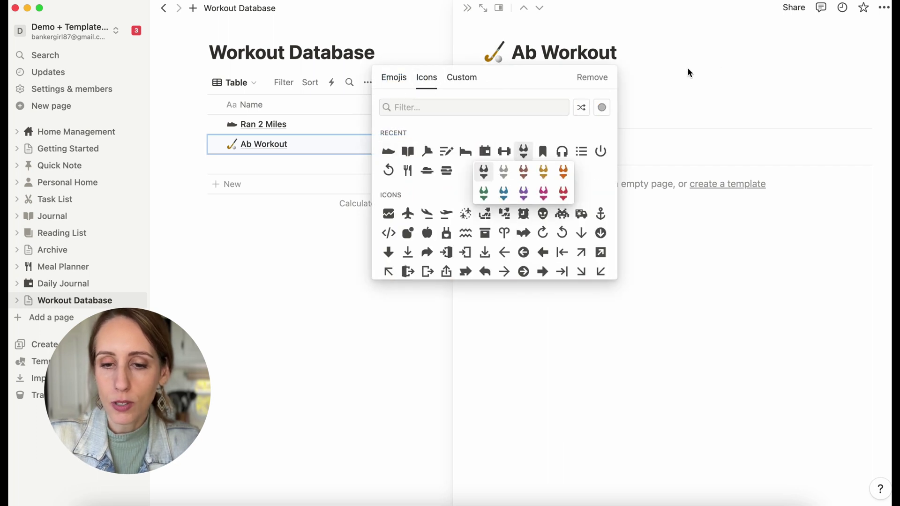
left_click(485, 172)
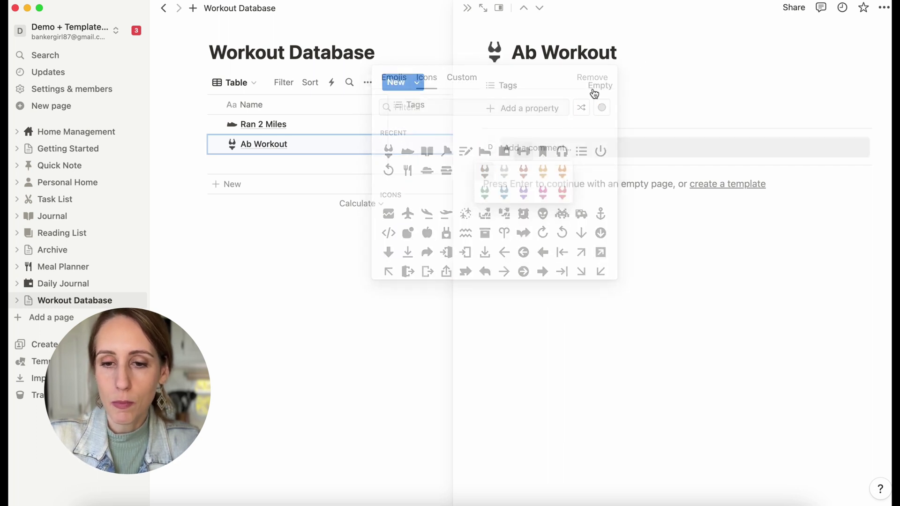
left_click(468, 9)
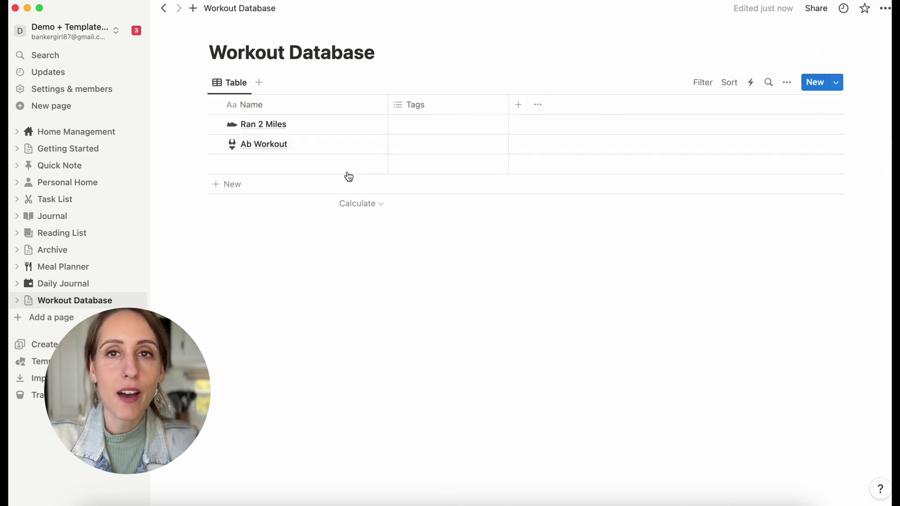
In the Daily Journal's September 6, 2023 entry, change the Text property's type to Relation
left_click(69, 285)
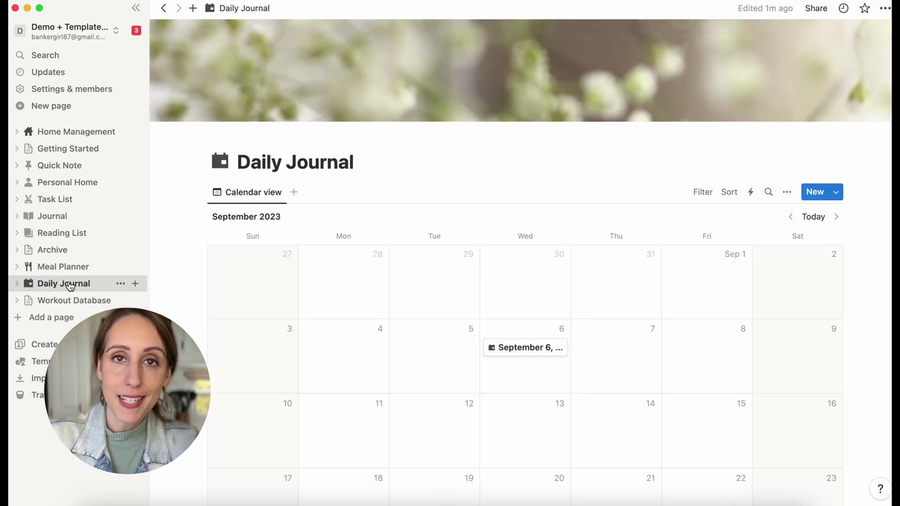
left_click(504, 349)
scroll(407, 319, "down", 3)
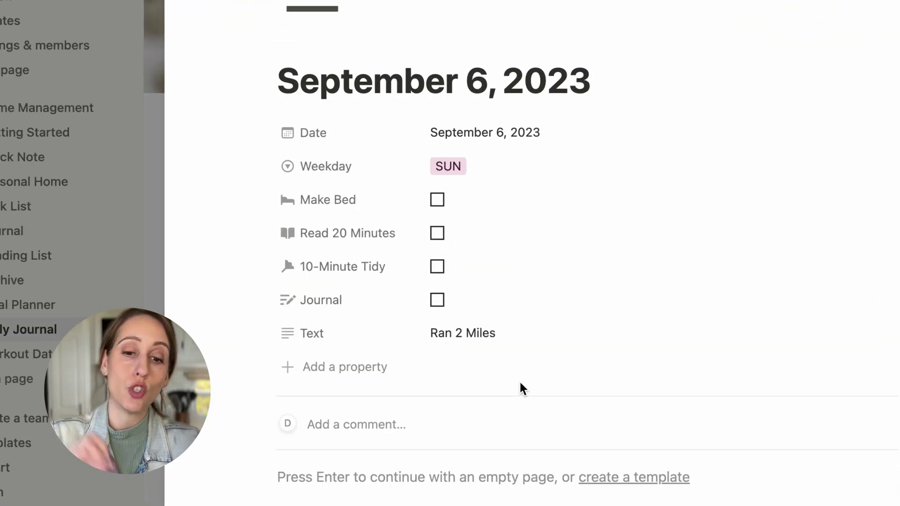
left_click(265, 334)
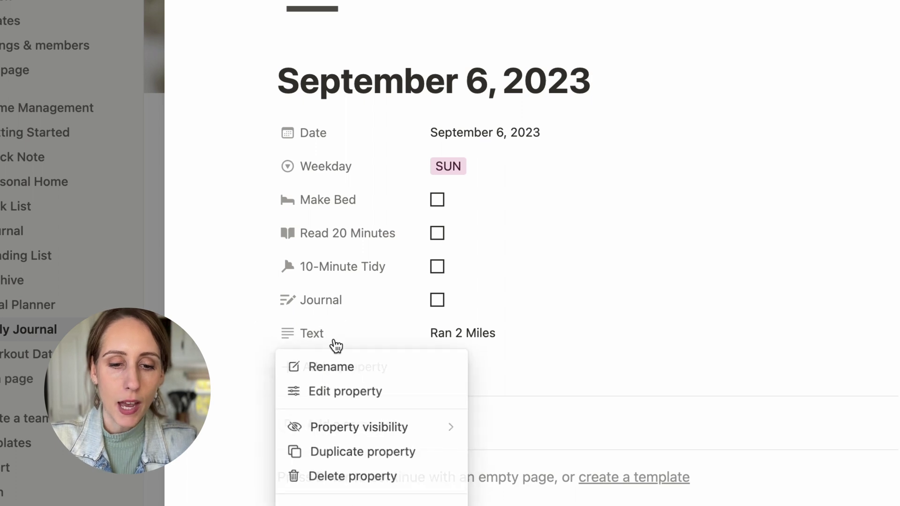
left_click(339, 393)
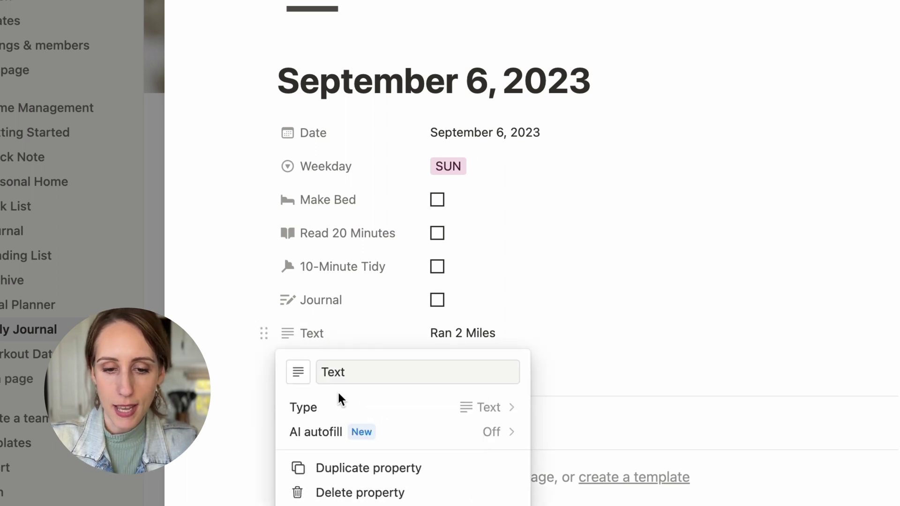
left_click(503, 406)
scroll(456, 224, "down", 2)
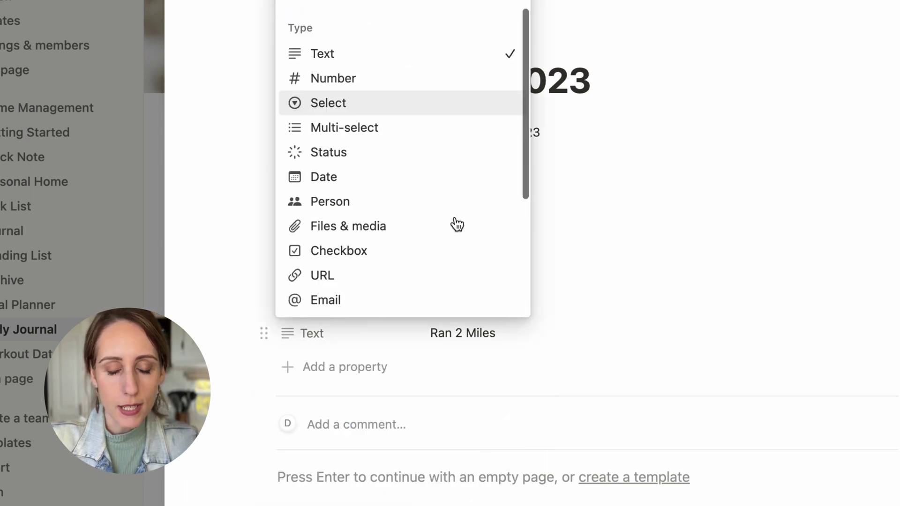
scroll(457, 224, "down", 3)
left_click(452, 222)
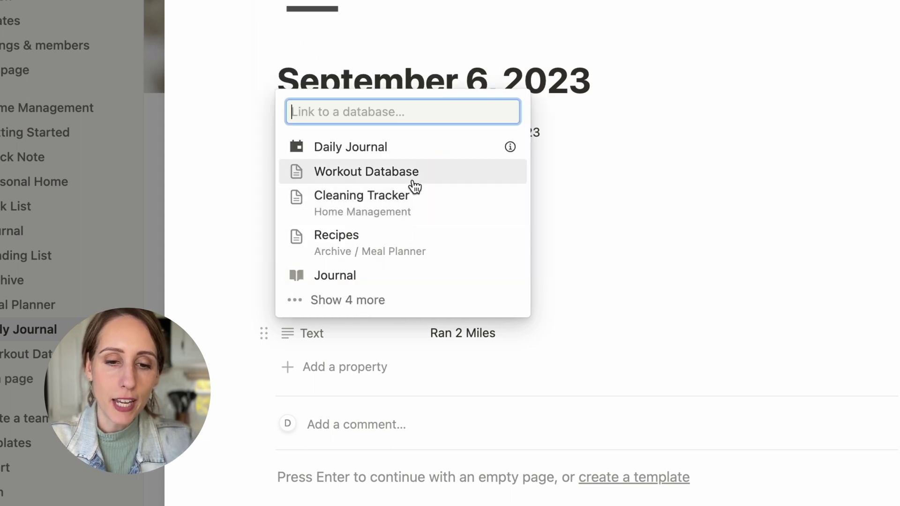
Relate the property to Workout Database, enable showing it on Workout Database, and add the relation
left_click(393, 173)
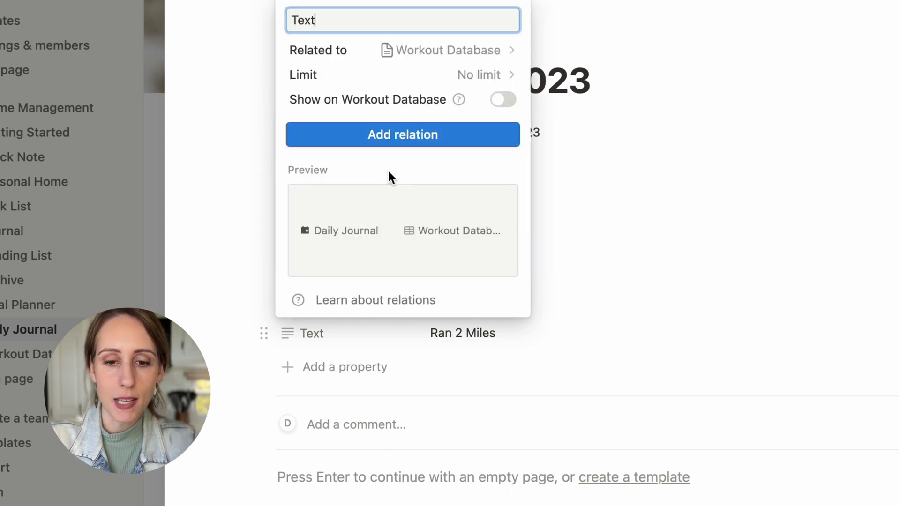
left_click(504, 101)
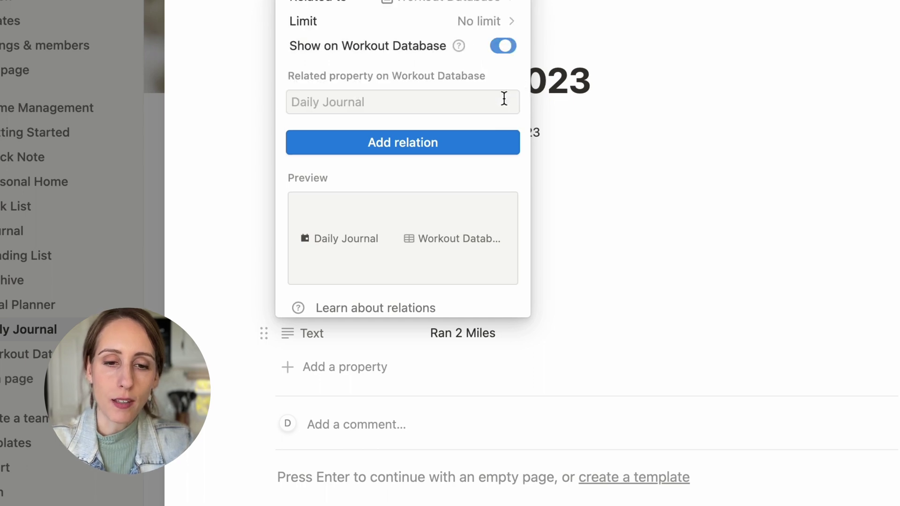
left_click(382, 140)
left_click(662, 122)
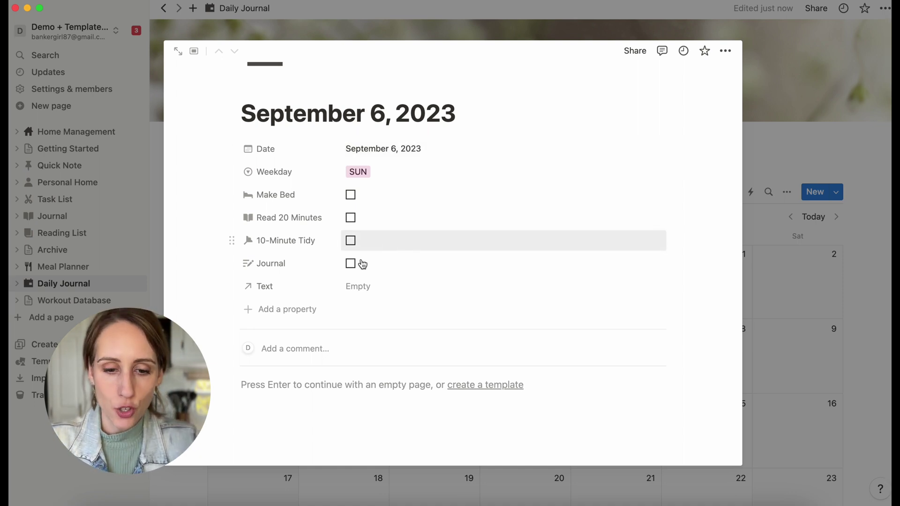
Rename the relation property "Workout" and give it a dumbbell icon
left_click(282, 286)
left_click(275, 335)
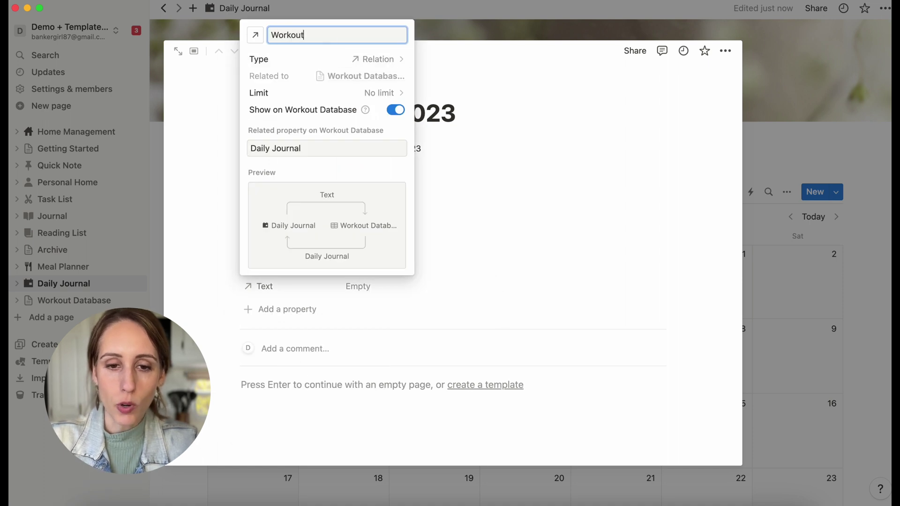
left_click(255, 36)
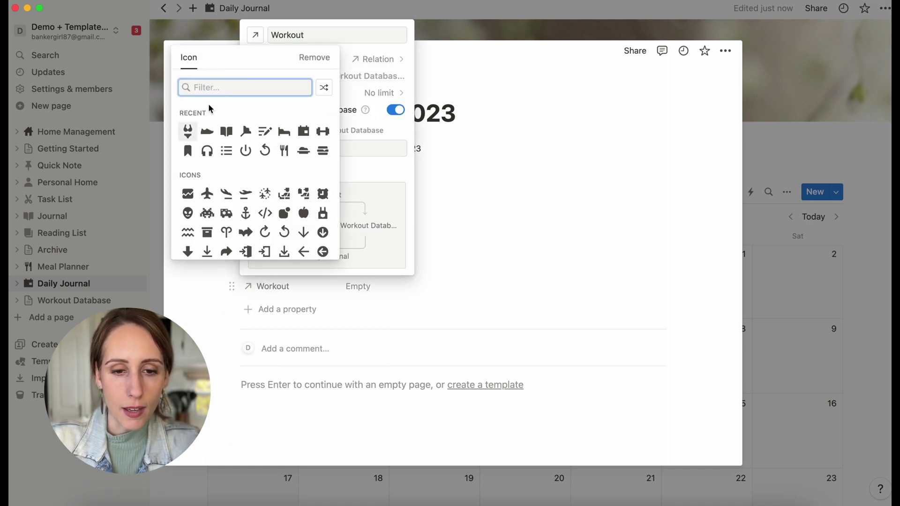
left_click(322, 131)
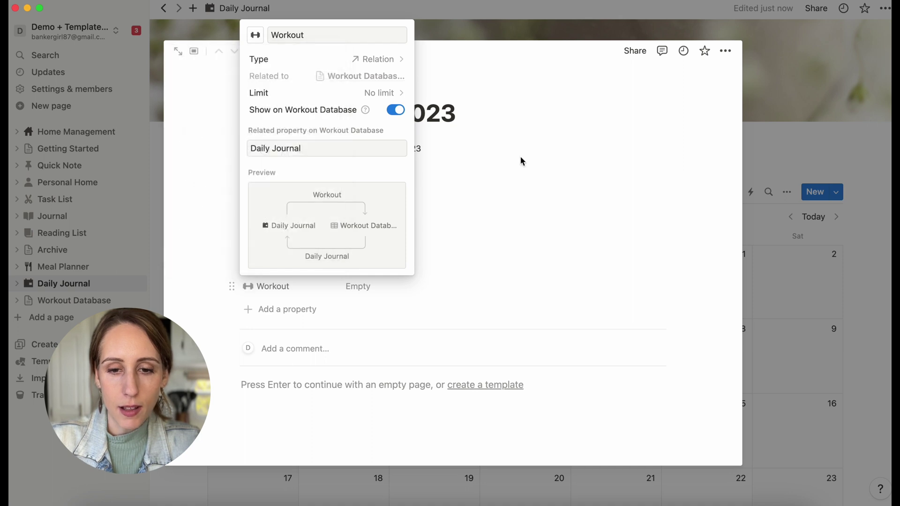
left_click(520, 157)
Link the Ab Workout page in the September 6 entry's Workout property
left_click(372, 287)
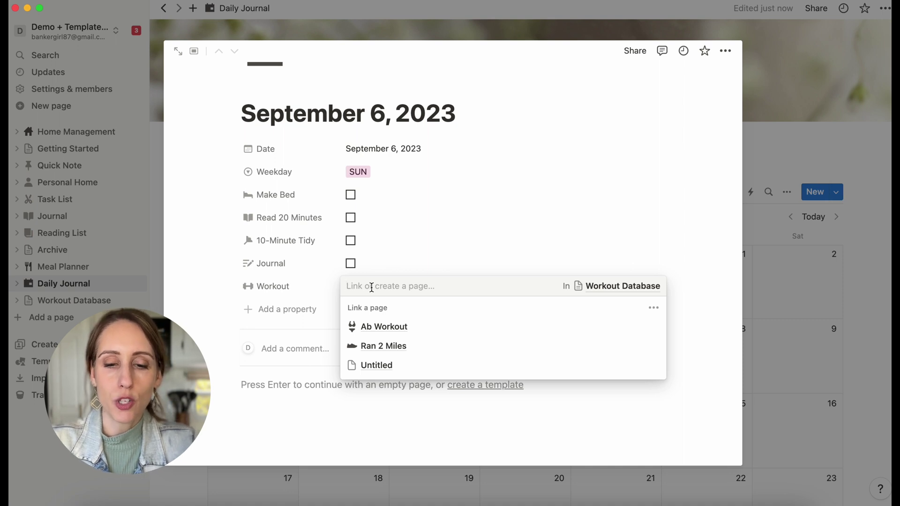
type("ab")
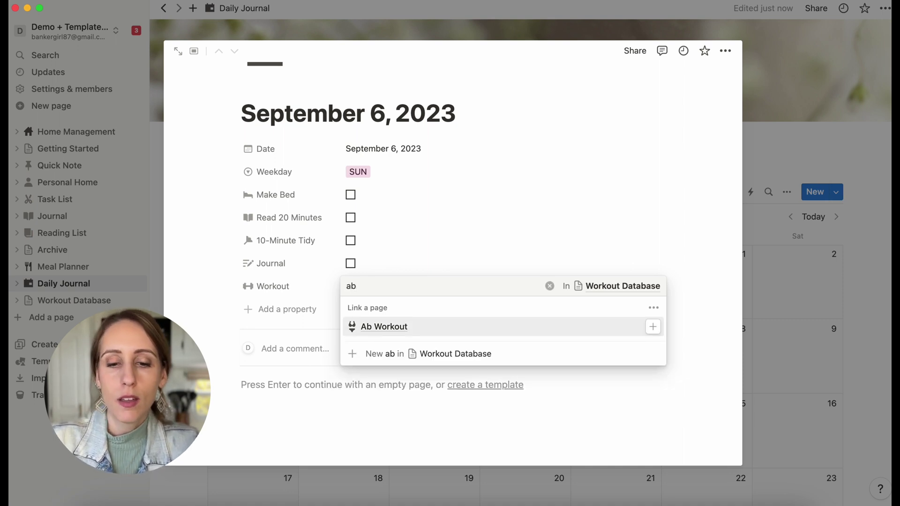
left_click(374, 327)
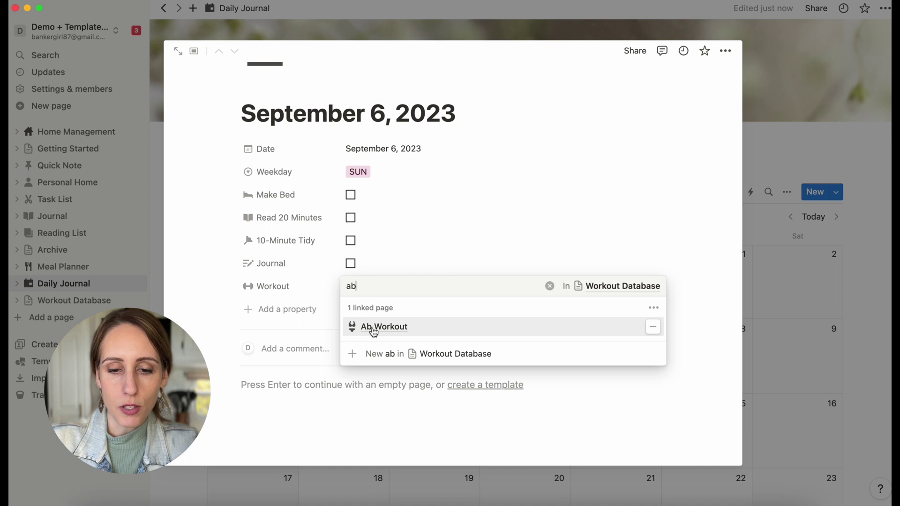
left_click(533, 196)
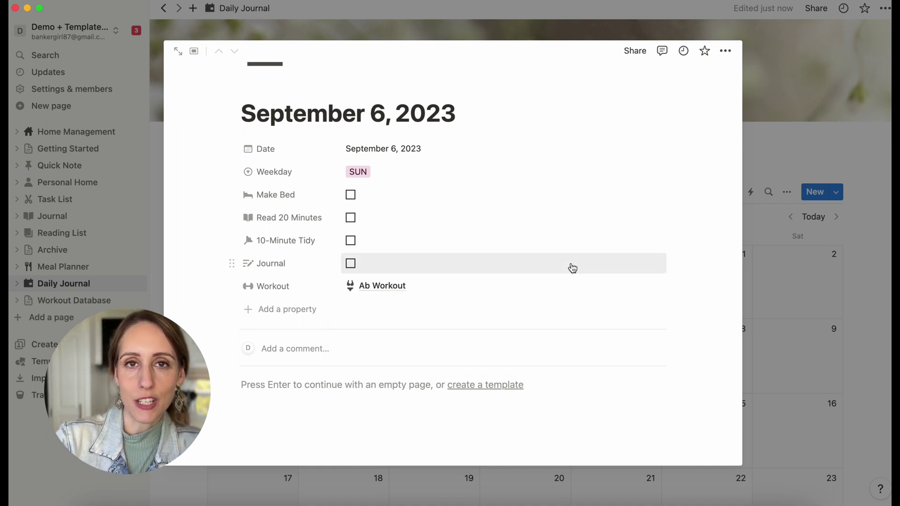
Open the linked Ab Workout page and follow its Daily Journal relation back to the September 6, 2023 entry
left_click(386, 287)
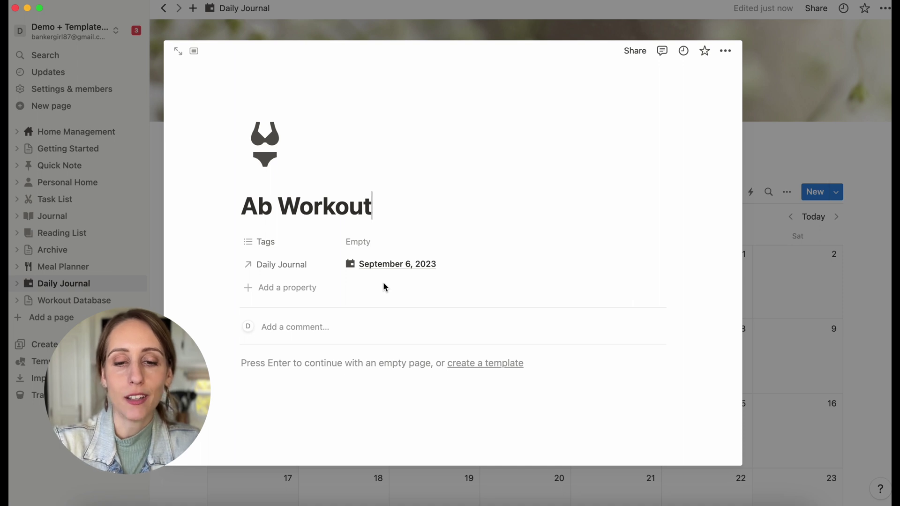
left_click(374, 264)
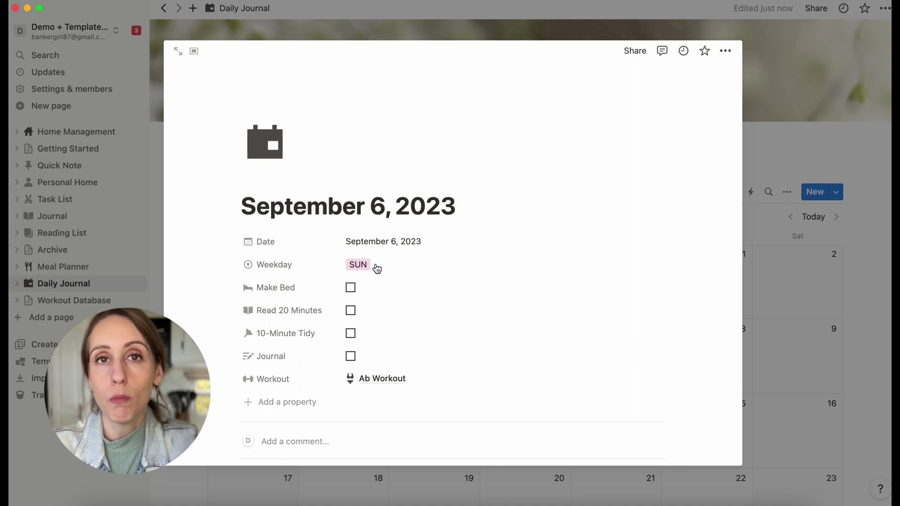
Close the September 6 entry, switch to the KB Creative Media workspace, and look over its Daily Journal calendar
key("Escape")
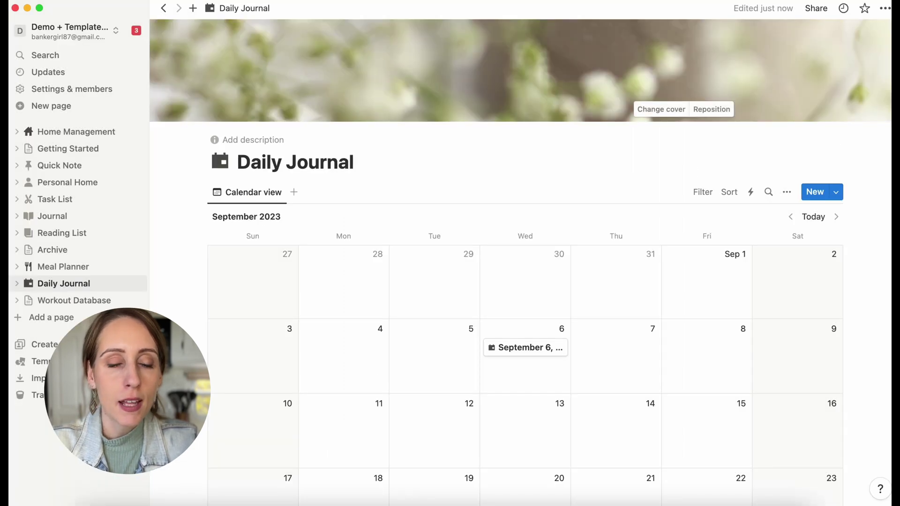
left_click(88, 35)
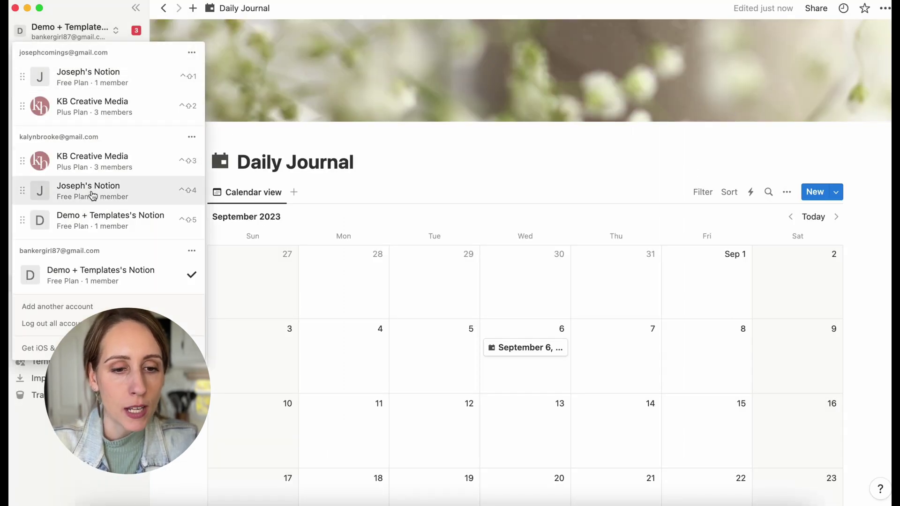
left_click(96, 162)
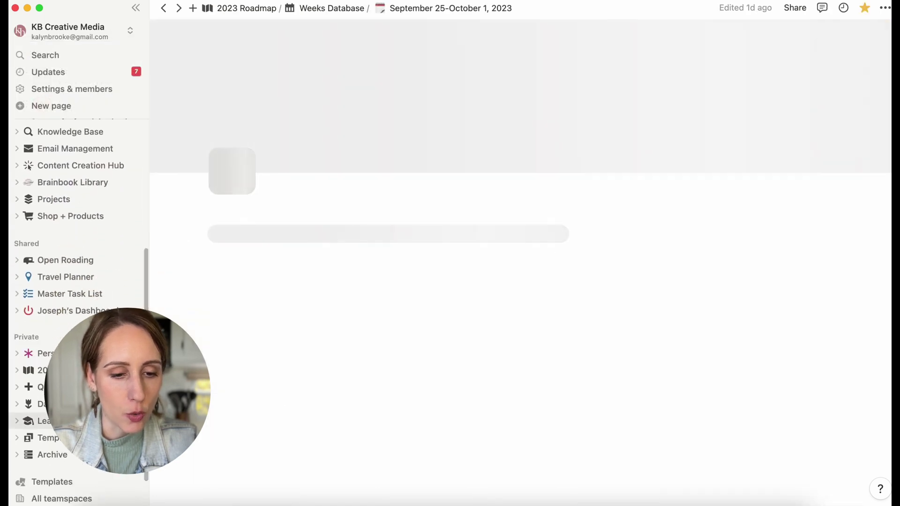
left_click(47, 360)
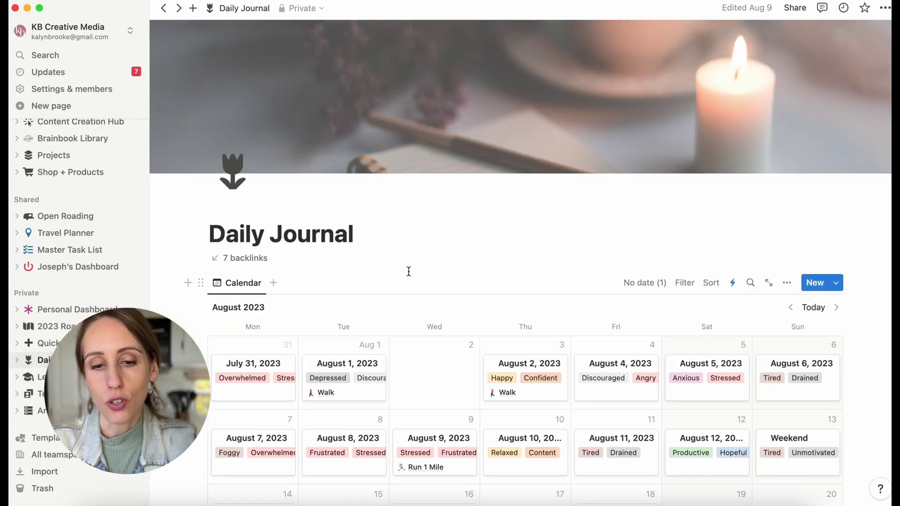
scroll(408, 272, "down", 4)
scroll(409, 272, "down", 2)
scroll(408, 274, "up", 5)
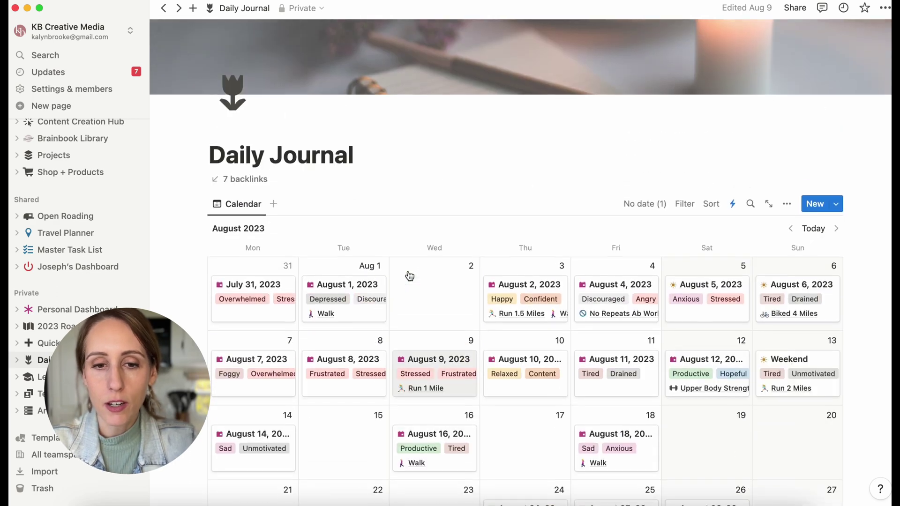
scroll(407, 274, "down", 4)
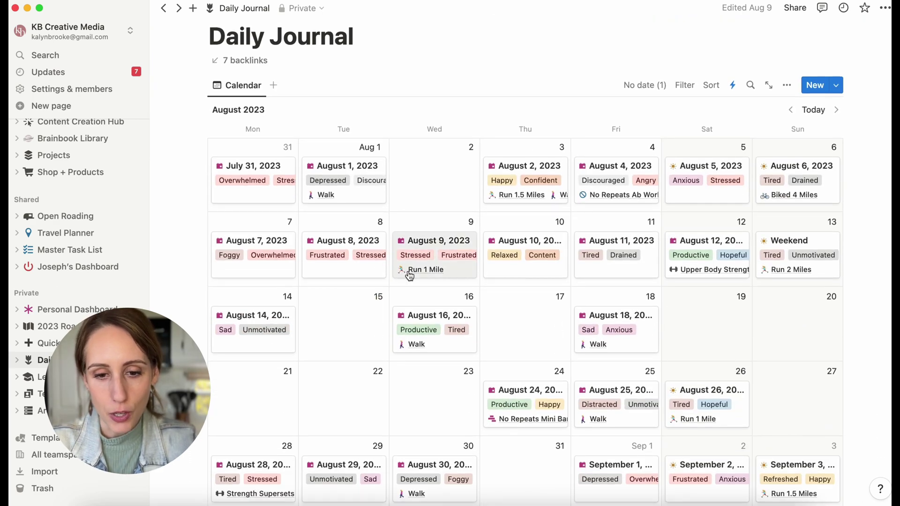
Examine the August 2, 2023 entry's daily properties, Feelings options and weekday templates, and close the entry
left_click(517, 174)
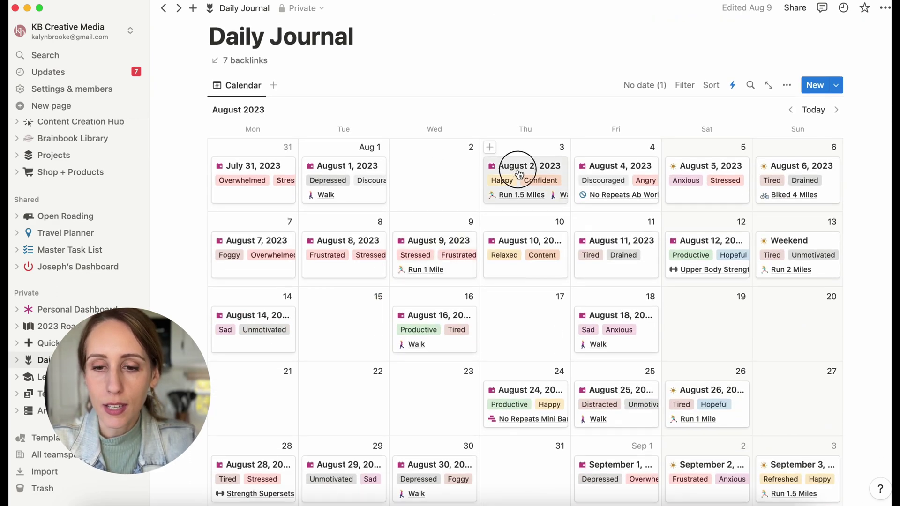
scroll(517, 169, "down", 2)
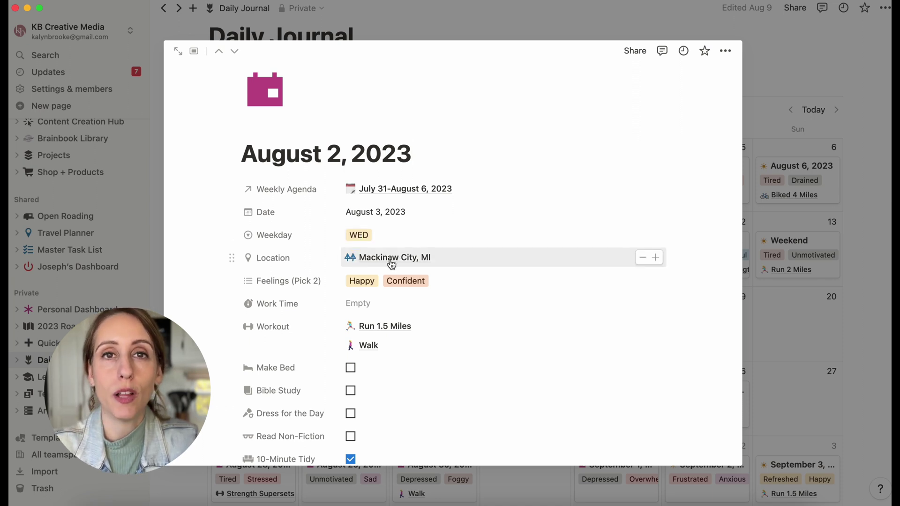
scroll(390, 265, "down", 3)
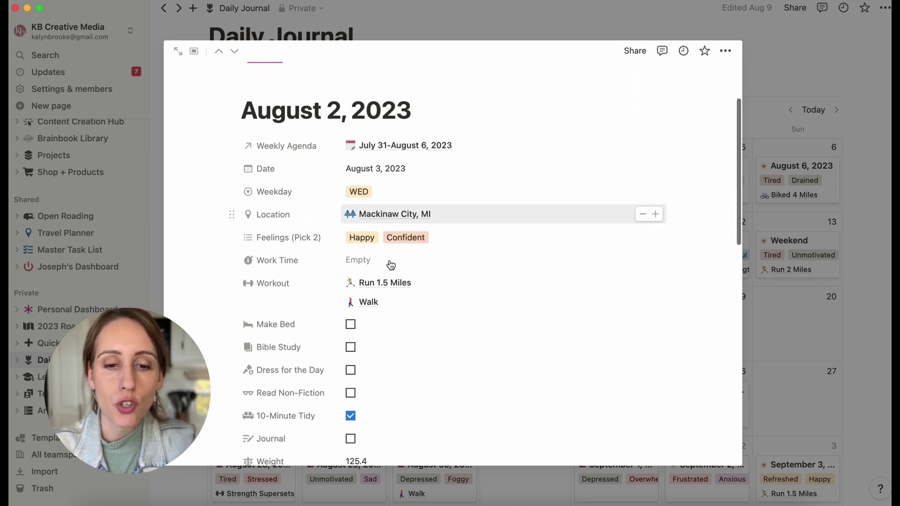
left_click(451, 218)
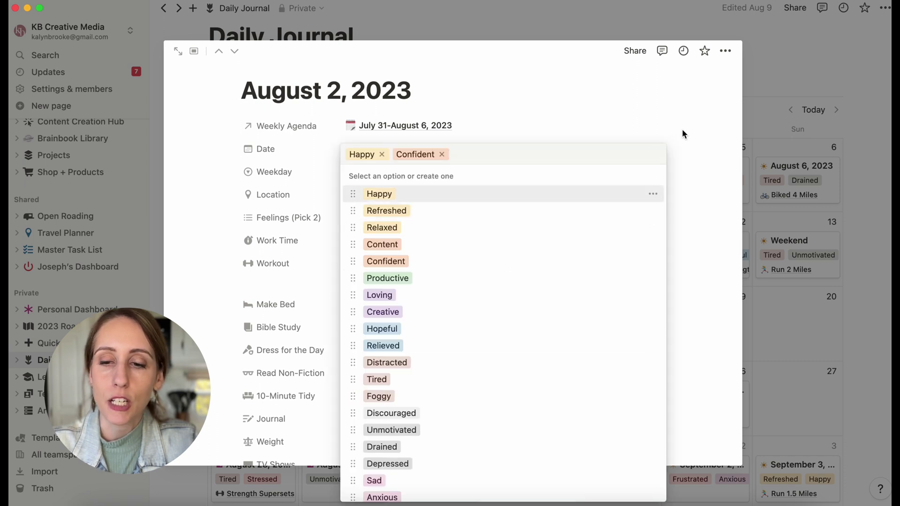
left_click(669, 102)
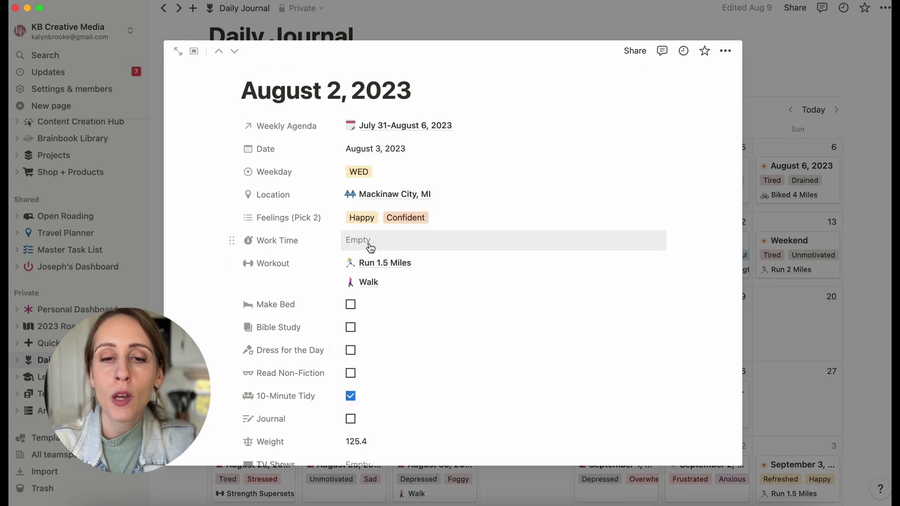
scroll(370, 247, "down", 5)
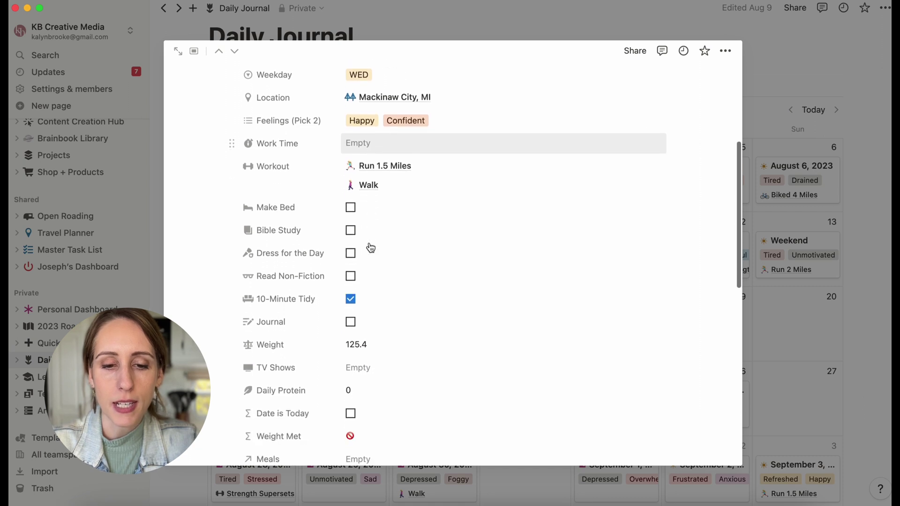
scroll(361, 281, "down", 1)
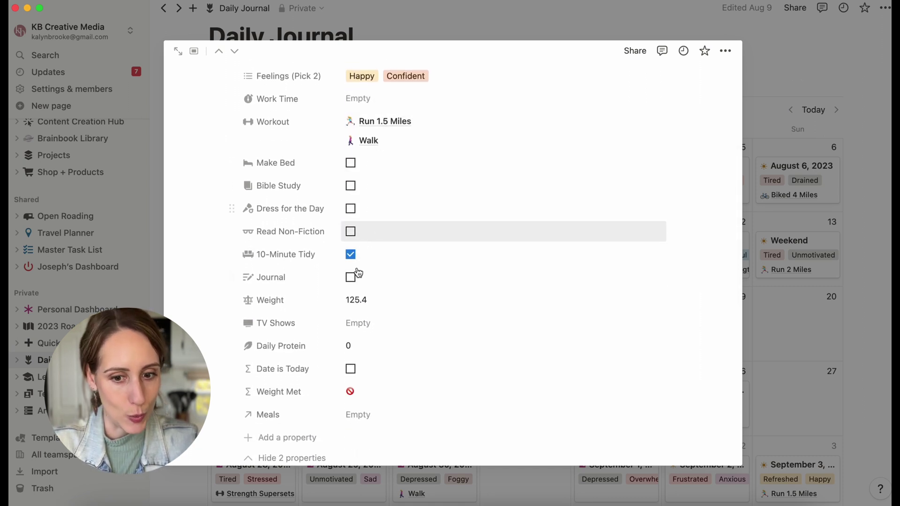
scroll(379, 303, "down", 8)
scroll(380, 303, "up", 14)
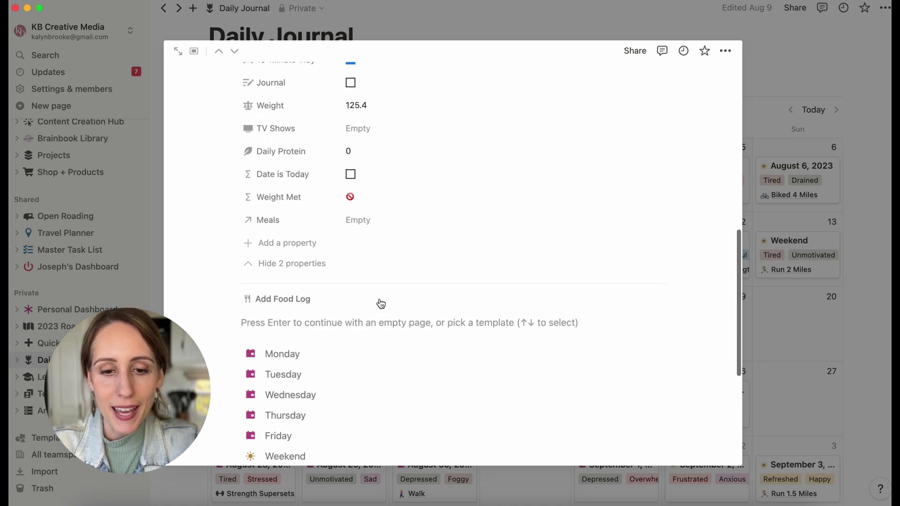
left_click(862, 143)
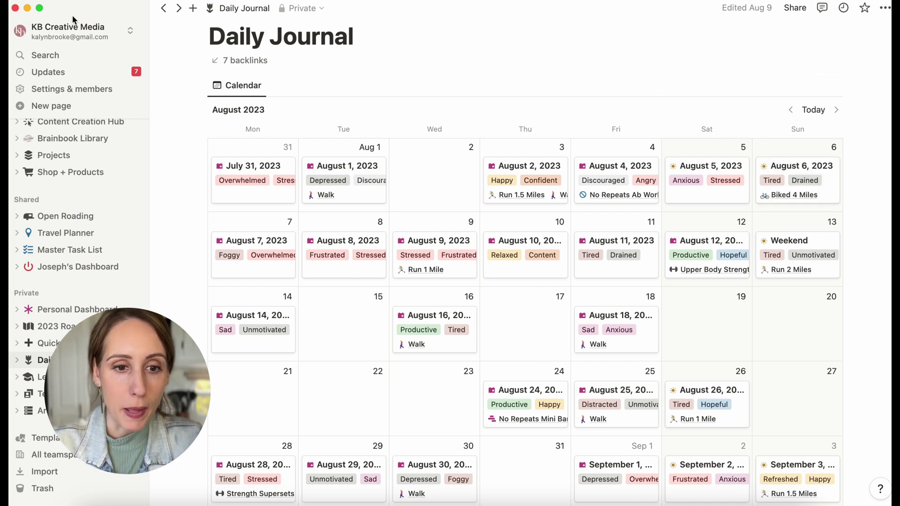
Switch back to the original Demo + Templates's Notion workspace and open its Daily Journal
left_click(57, 34)
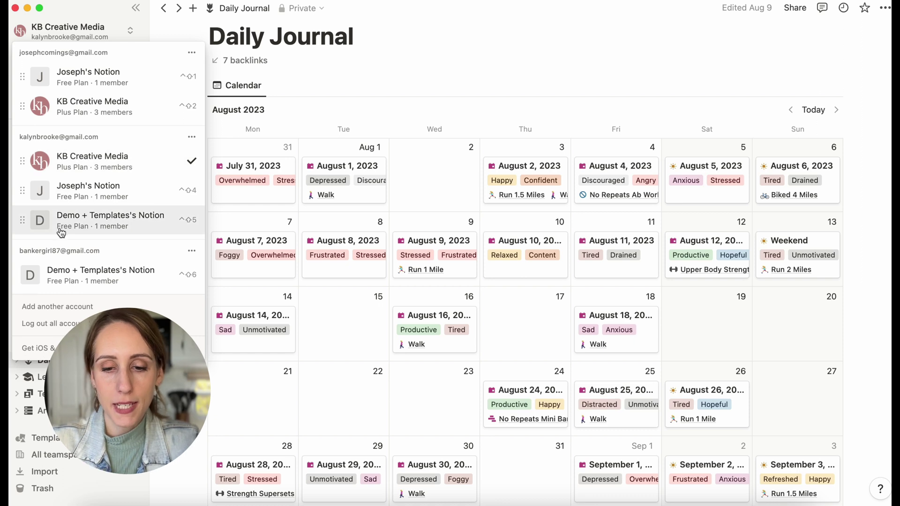
left_click(60, 277)
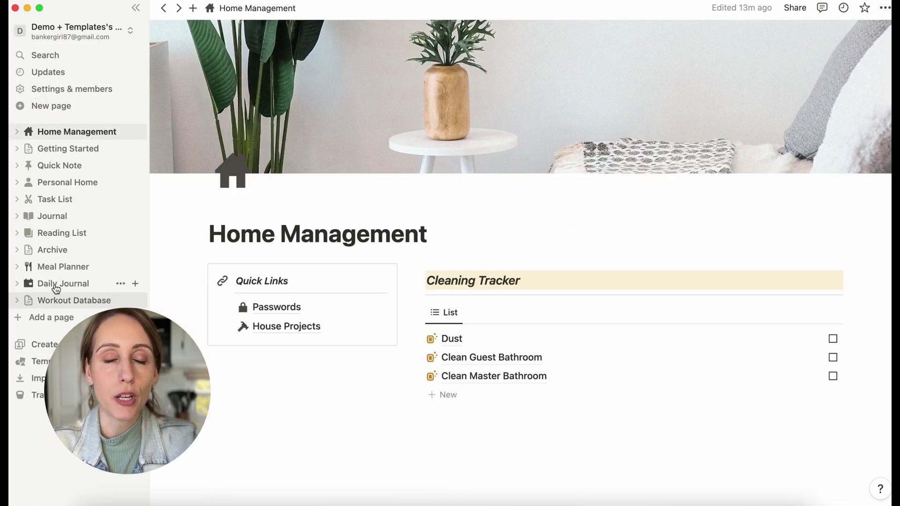
left_click(57, 284)
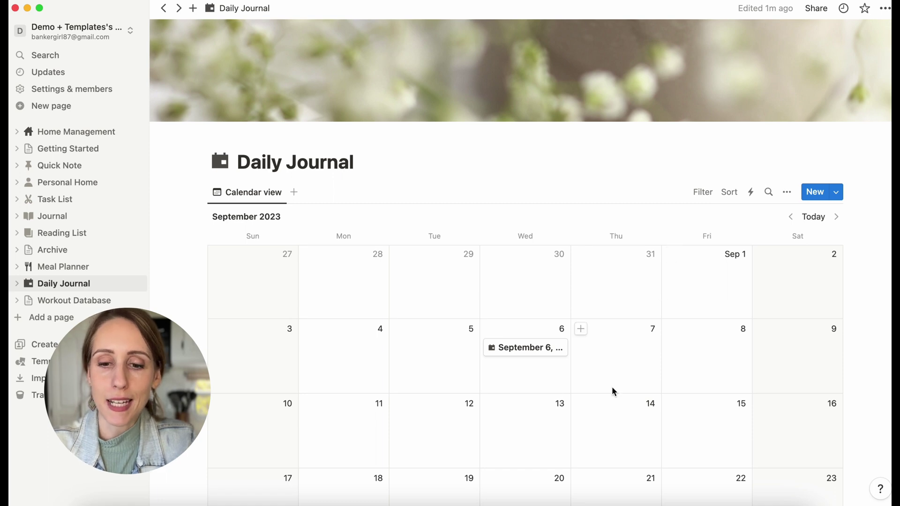
Show the 10-Minute Tidy, Journal, Make Bed and Read 20 Minutes properties on the calendar view's cards
left_click(788, 193)
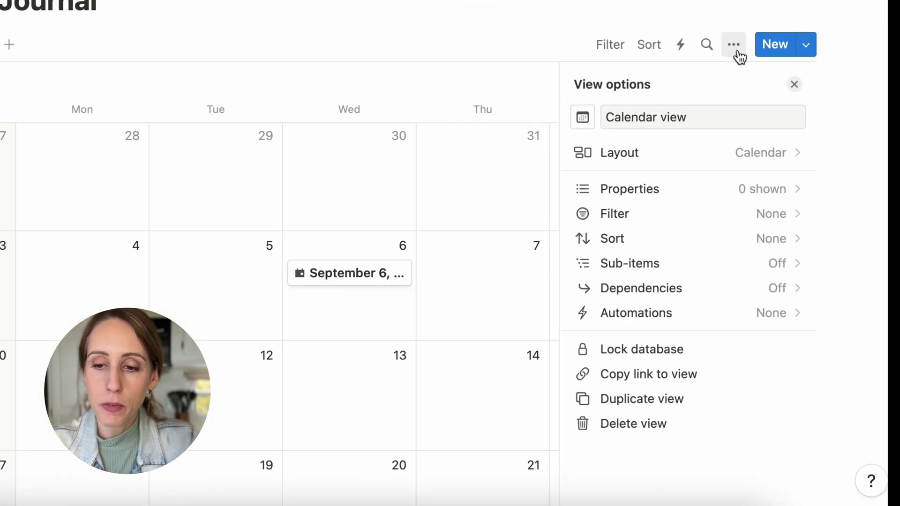
left_click(745, 189)
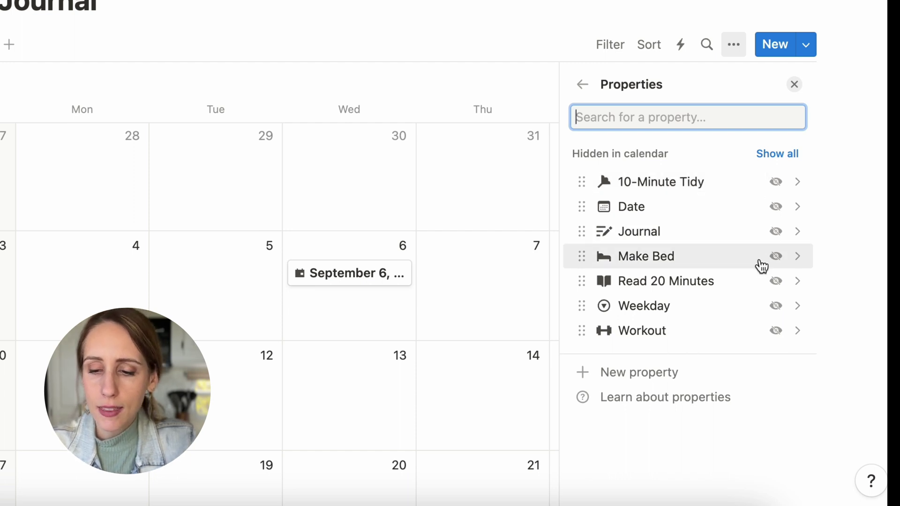
left_click(776, 182)
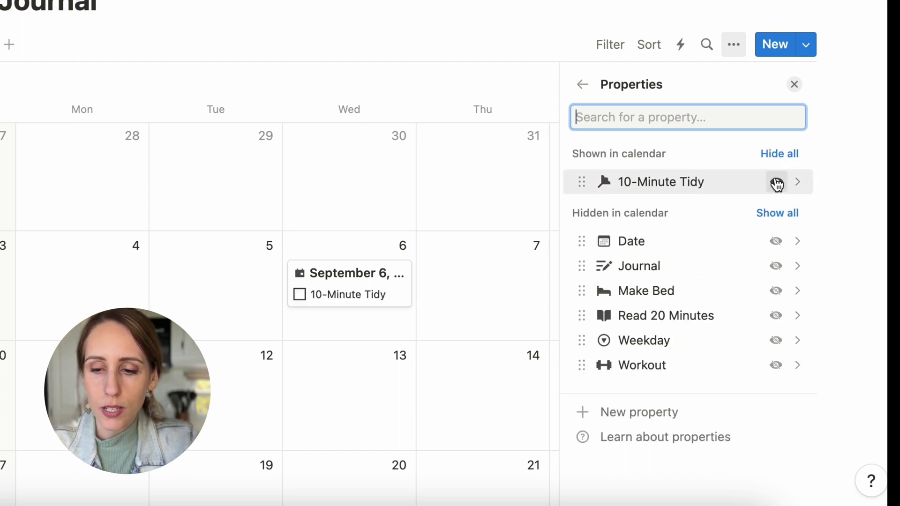
left_click(774, 265)
left_click(775, 295)
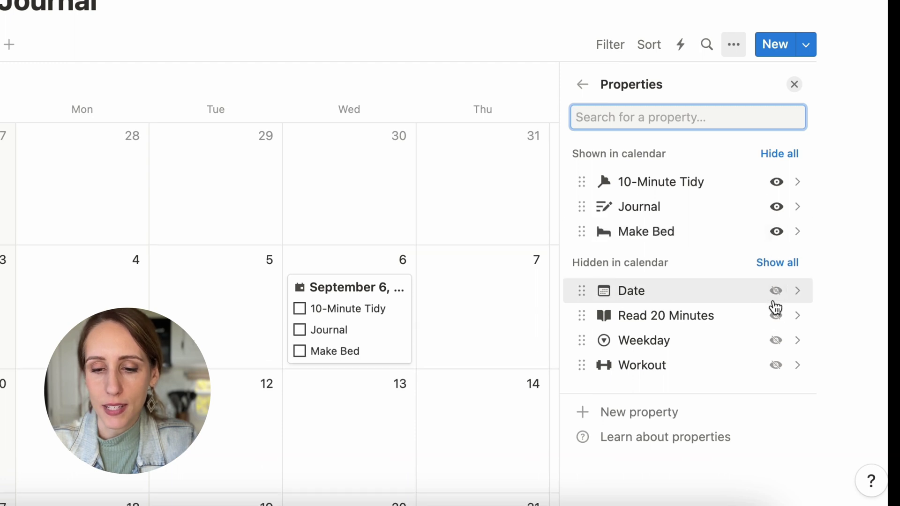
left_click(775, 316)
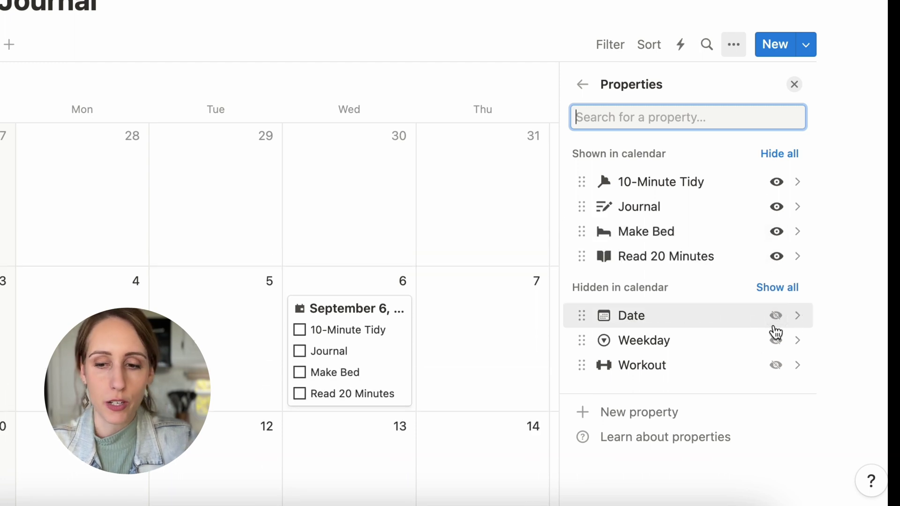
Hide all properties from the calendar view and show only the Workout property on its cards
left_click(780, 156)
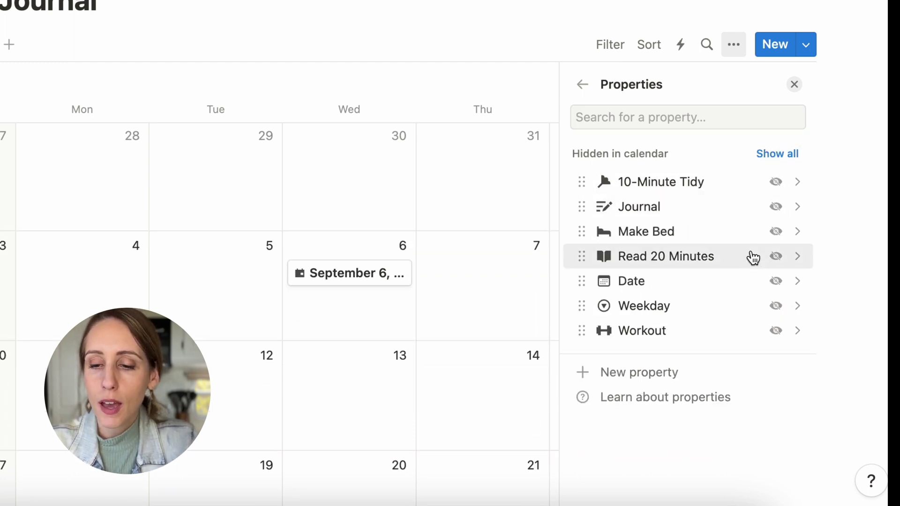
left_click(776, 331)
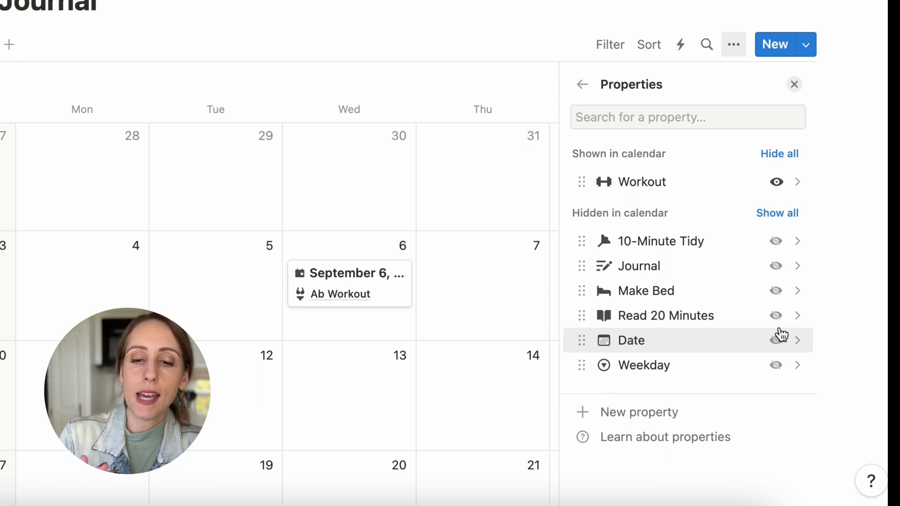
left_click(858, 12)
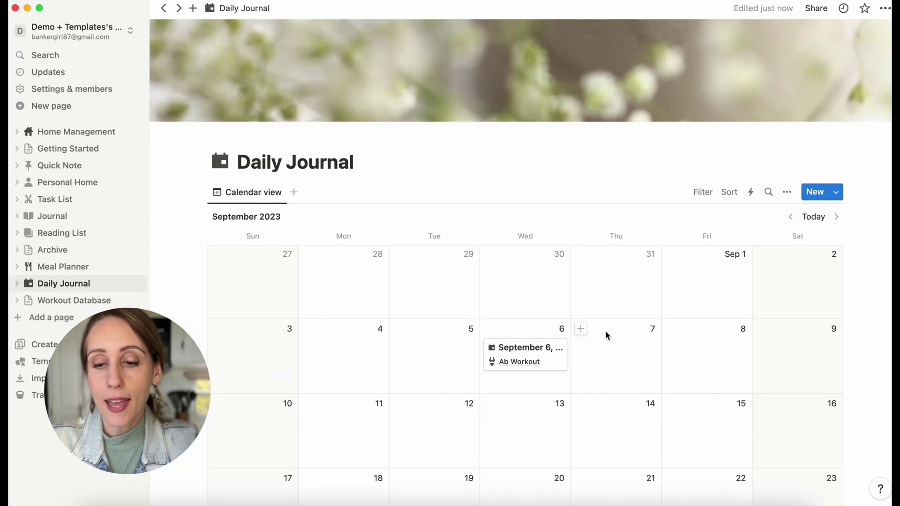
Add a new calendar entry on September 7 and title it "September 7, 2023"
left_click(579, 330)
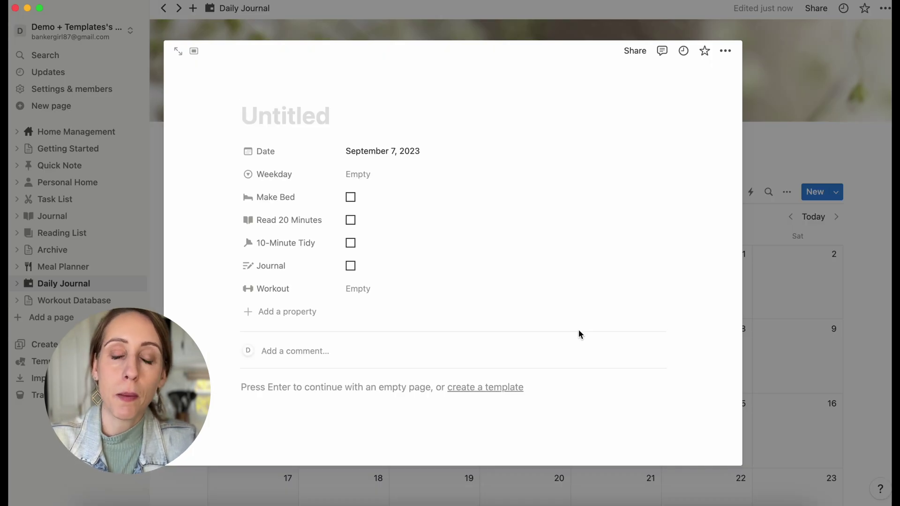
left_click(318, 121)
type("Sep")
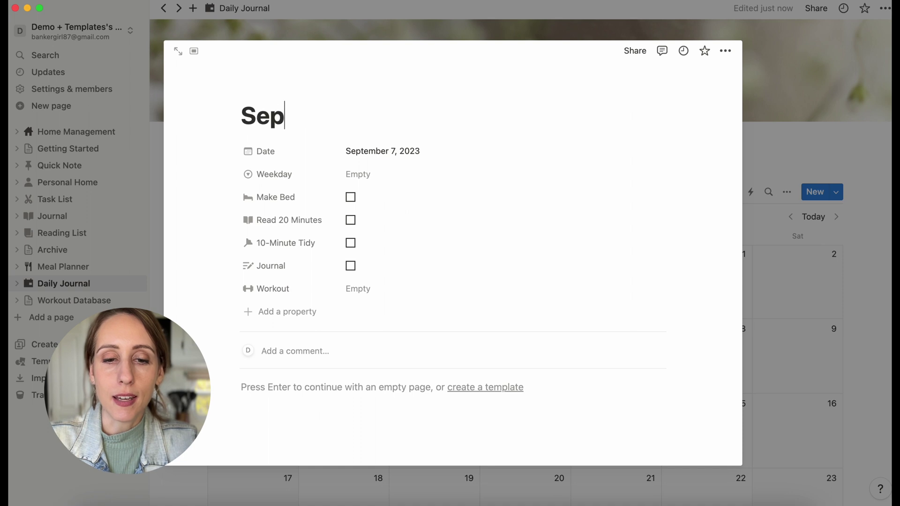
type("tember. 7, 20")
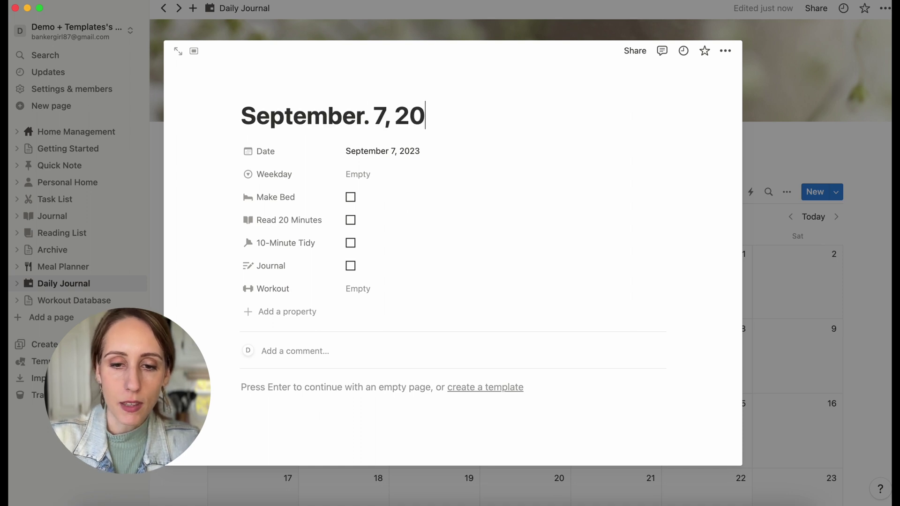
type("23")
left_click(370, 116)
key("BackSpace")
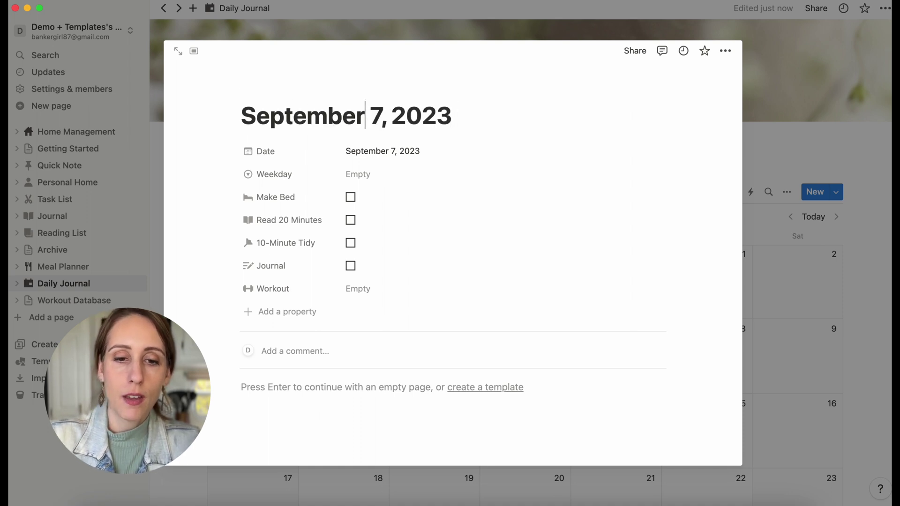
Give the September 7 entry a dark calendar icon and set its Weekday to THU
left_click(261, 94)
left_click(265, 144)
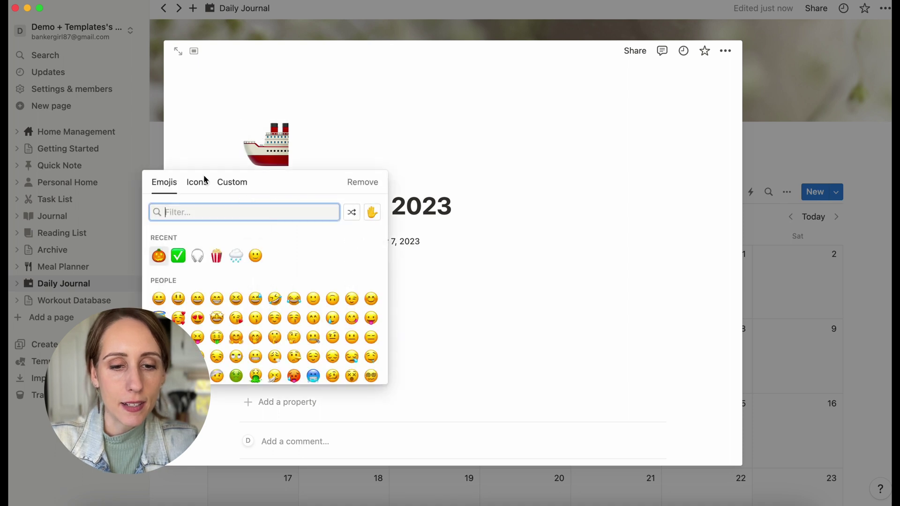
left_click(197, 184)
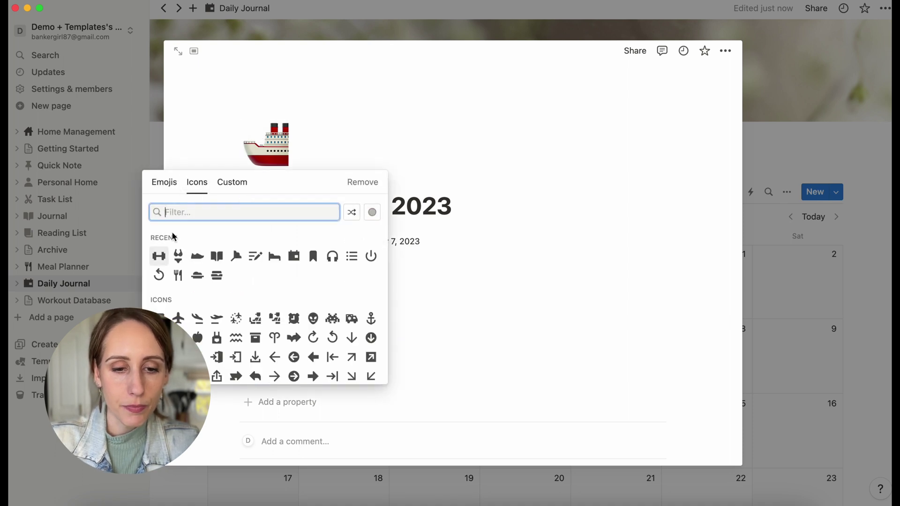
left_click(294, 257)
left_click(254, 277)
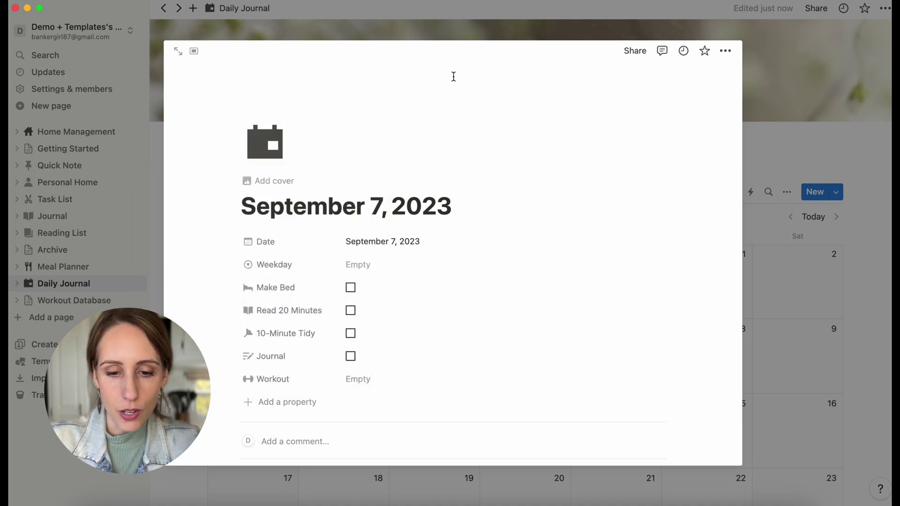
left_click(362, 264)
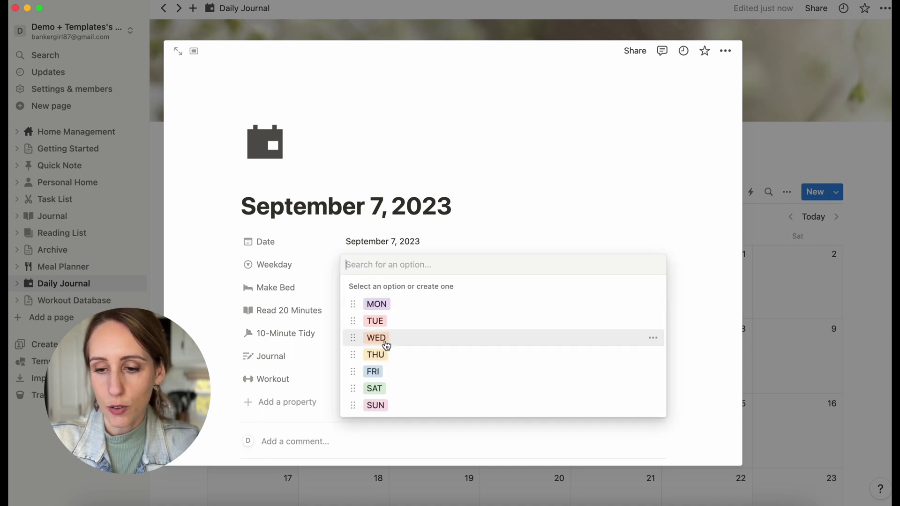
left_click(377, 358)
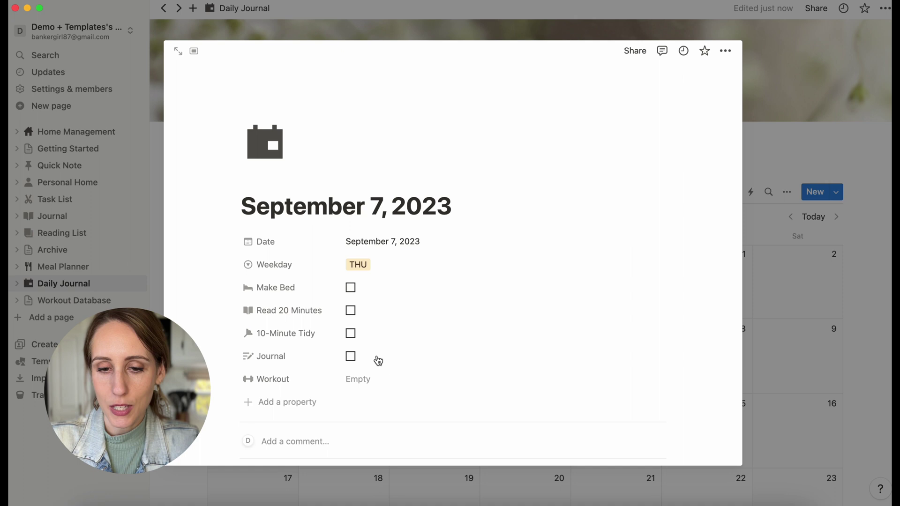
Set the Weekday of the September 6 calendar entry to WED
left_click(874, 237)
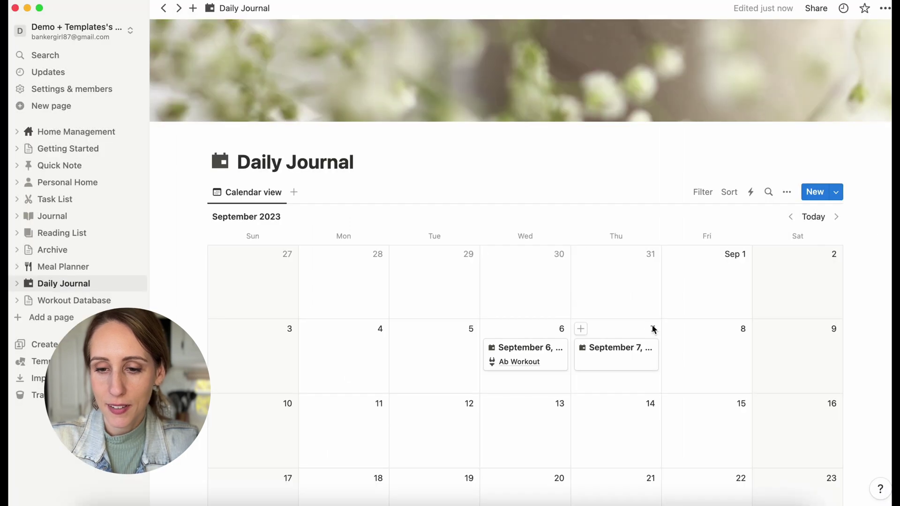
left_click(513, 353)
left_click(392, 266)
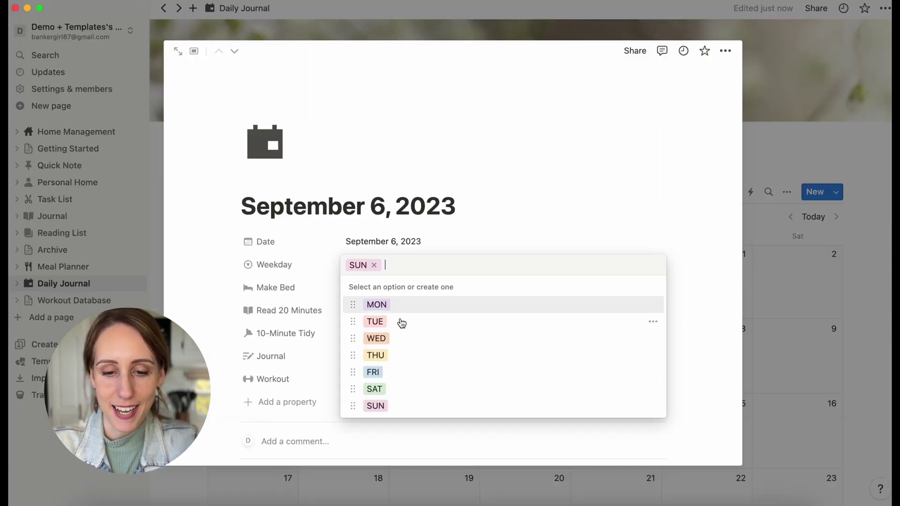
left_click(398, 340)
left_click(868, 255)
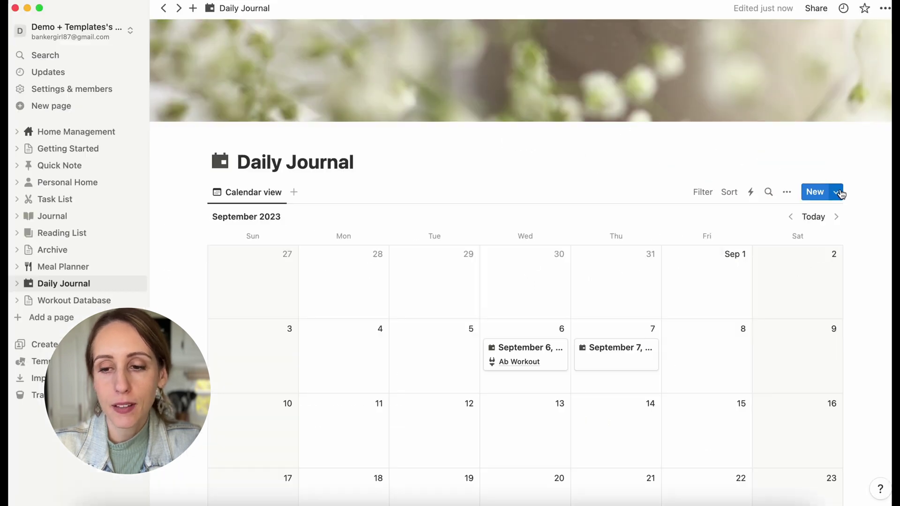
Create a new template for the Daily Journal database and title it "Add New Entry"
left_click(771, 121)
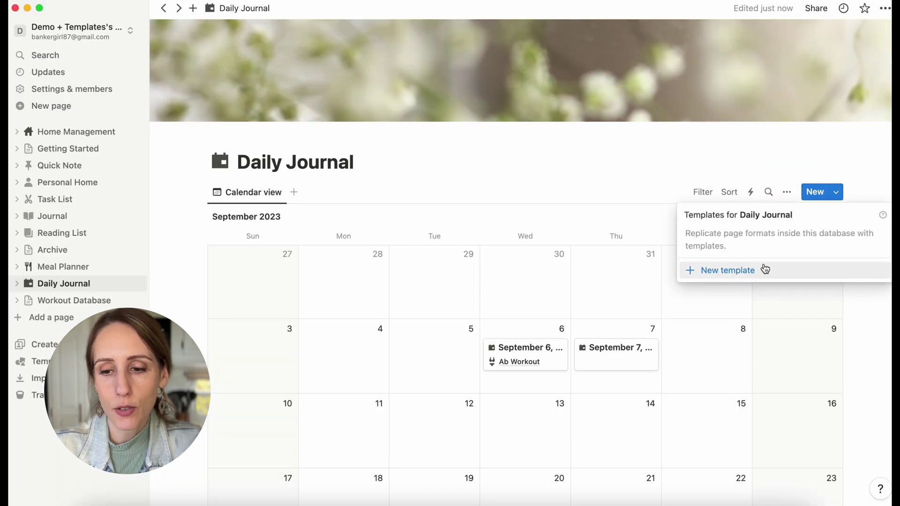
left_click(750, 271)
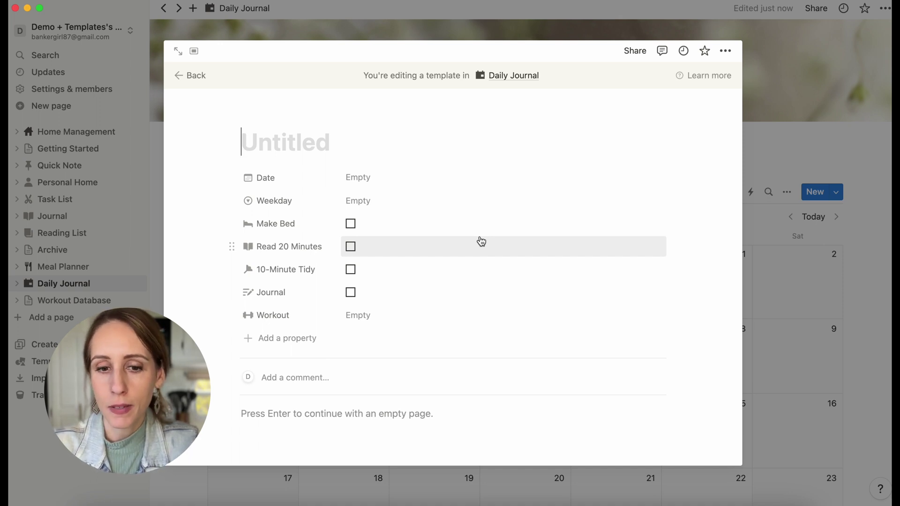
type("Add N")
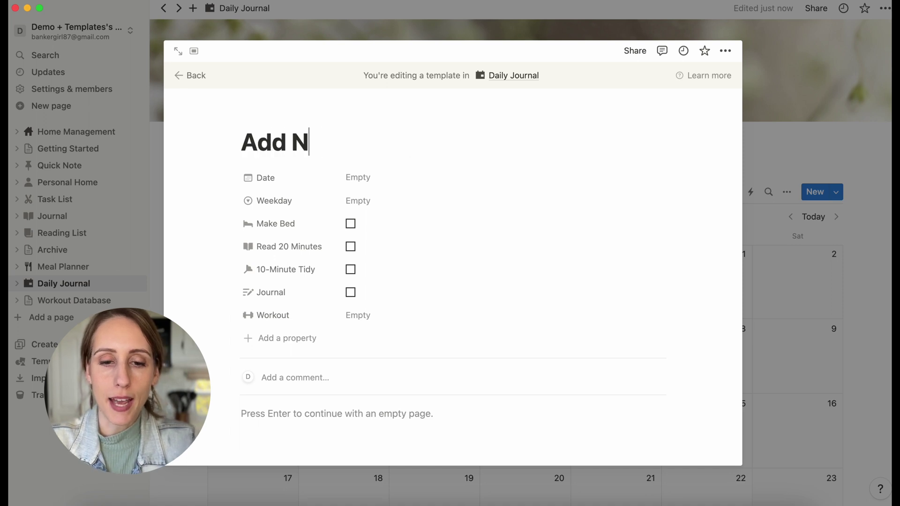
type("ew Entry")
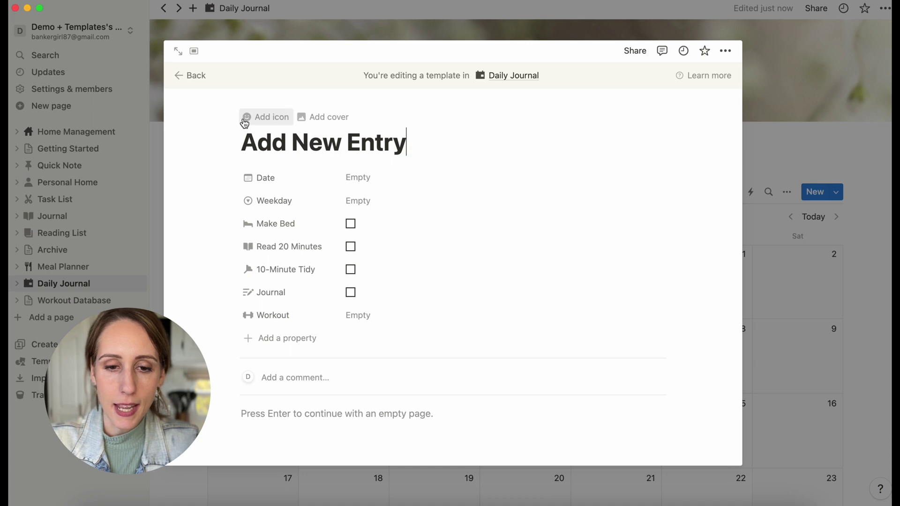
Give the new entry template a dark calendar icon
left_click(248, 117)
left_click(265, 171)
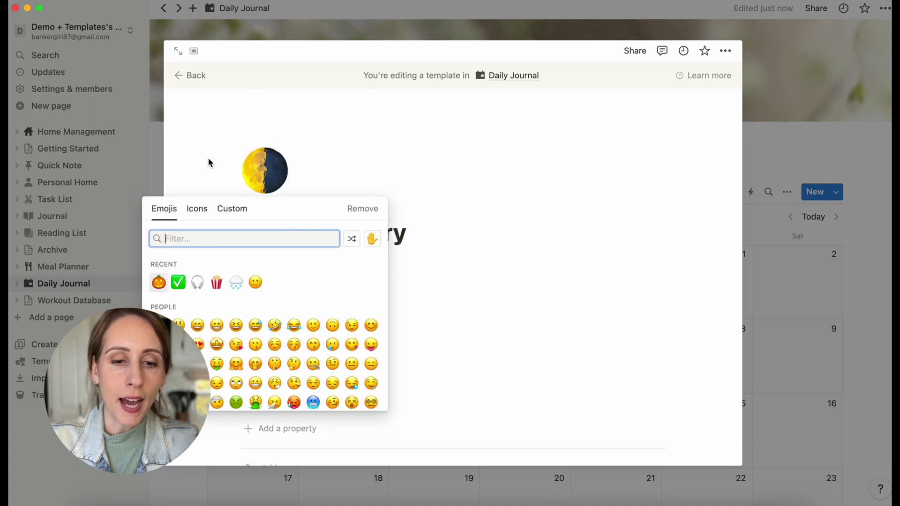
left_click(197, 209)
mouse_move(160, 285)
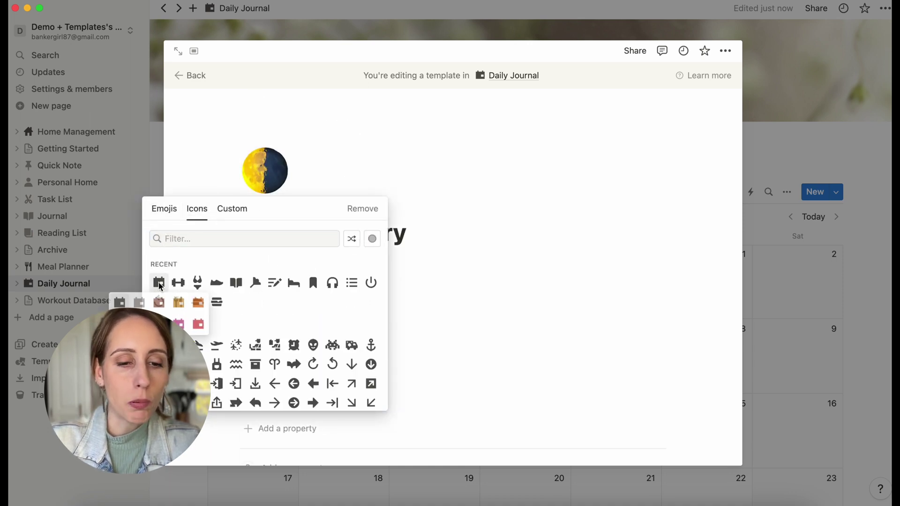
left_click(121, 304)
Set the template's Weekday to MON and rename the template "Monday Entry"
left_click(363, 291)
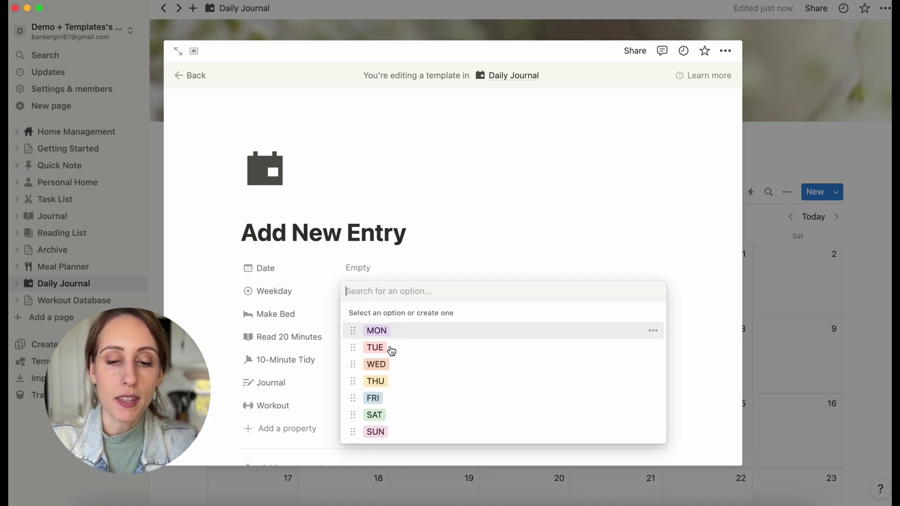
left_click(469, 211)
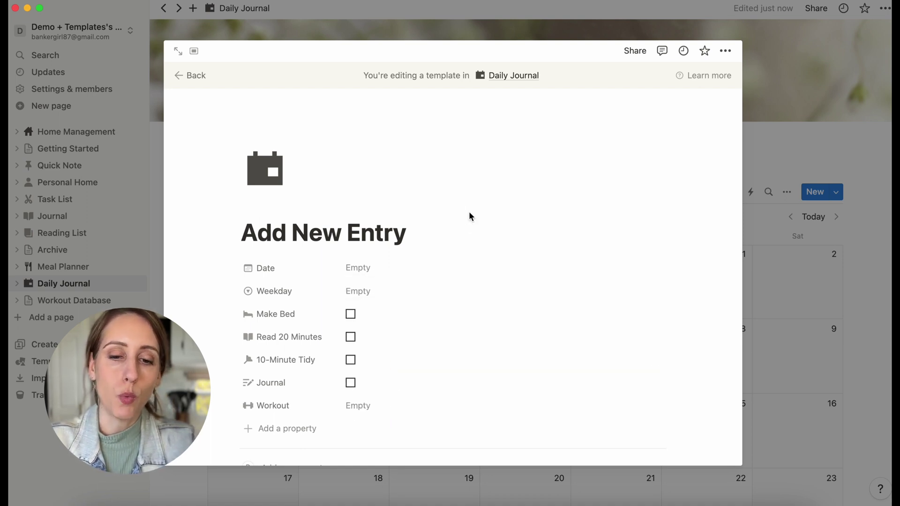
left_click(371, 291)
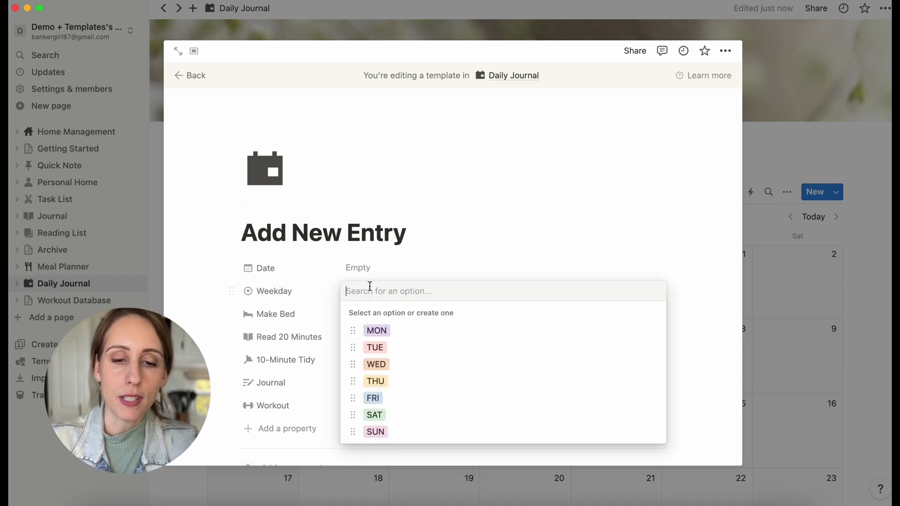
left_click(373, 329)
left_click(420, 234)
left_click_drag(421, 234, 240, 233)
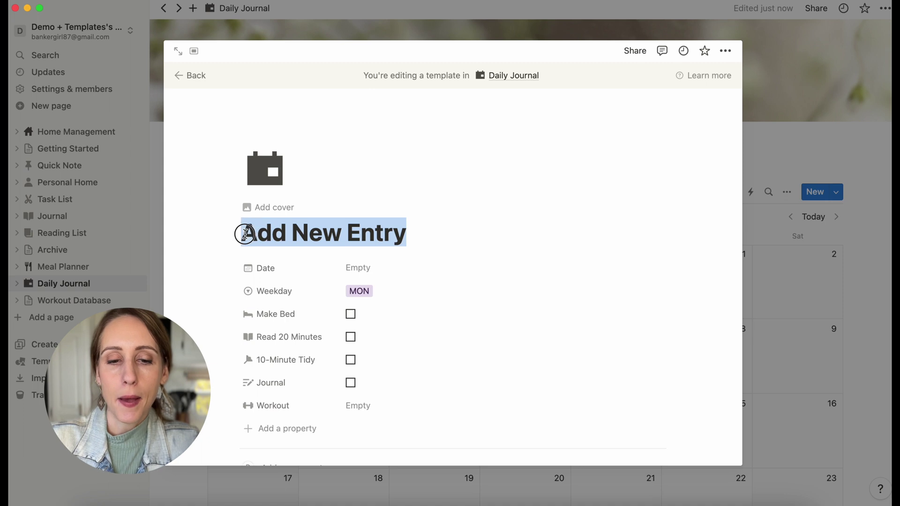
type("Monday Entry")
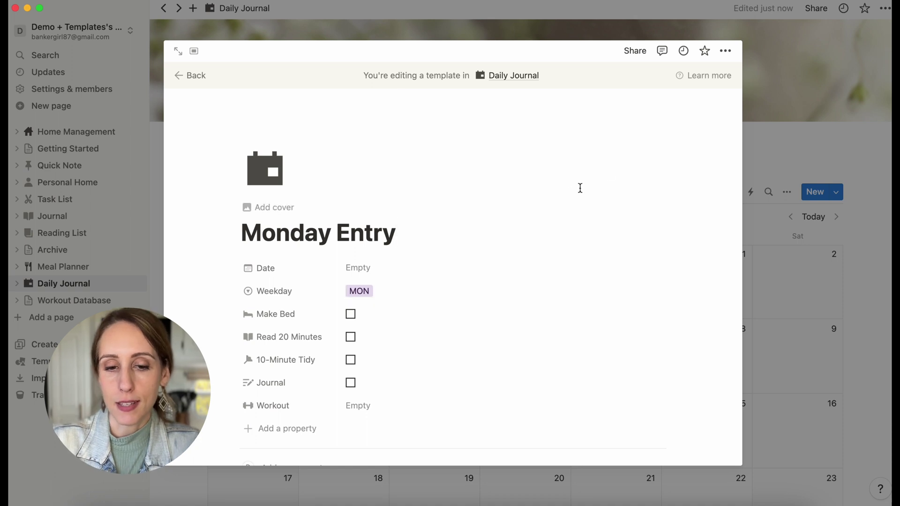
left_click(883, 214)
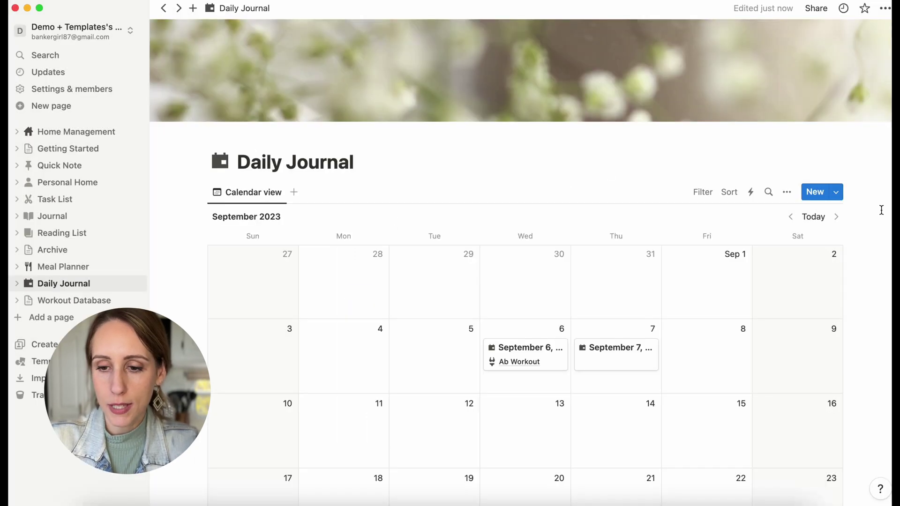
Add a calendar entry on September 11 and apply the Monday Entry template to it
scroll(415, 279, "down", 2)
scroll(415, 280, "down", 2)
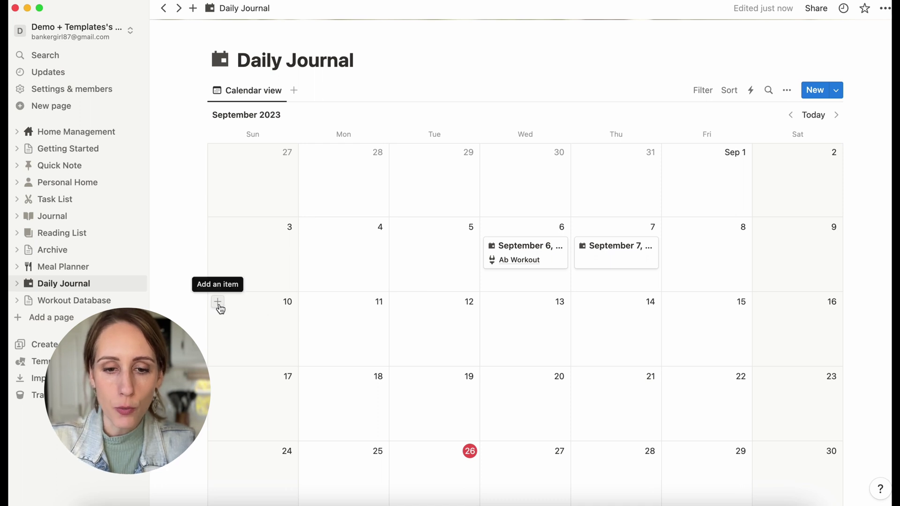
left_click(308, 304)
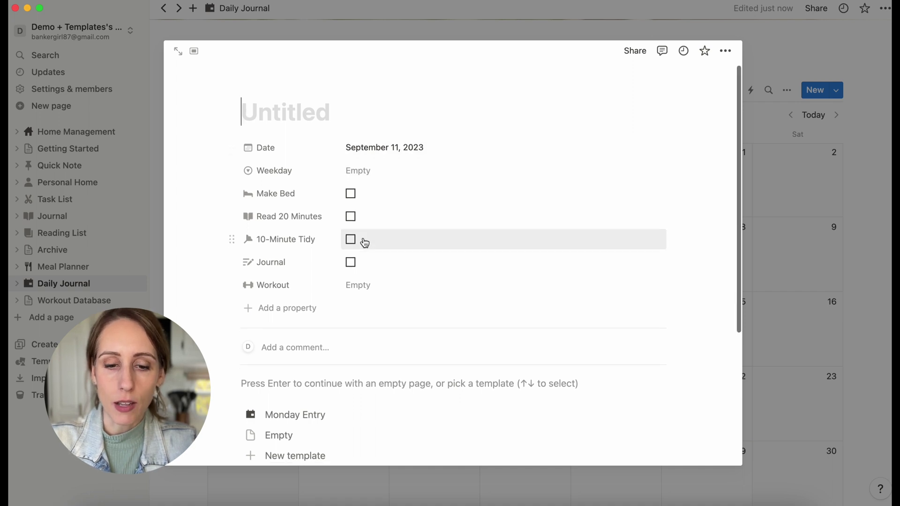
scroll(364, 240, "down", 3)
left_click(297, 341)
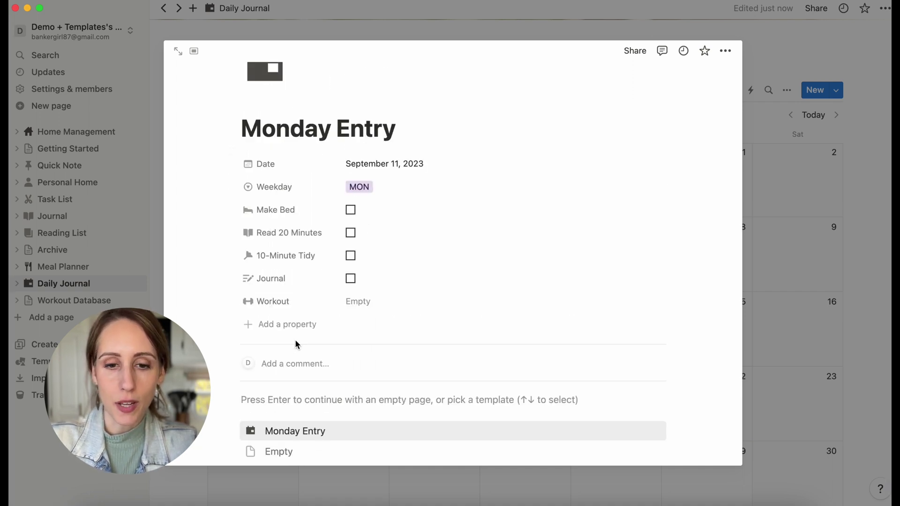
scroll(512, 223, "up", 3)
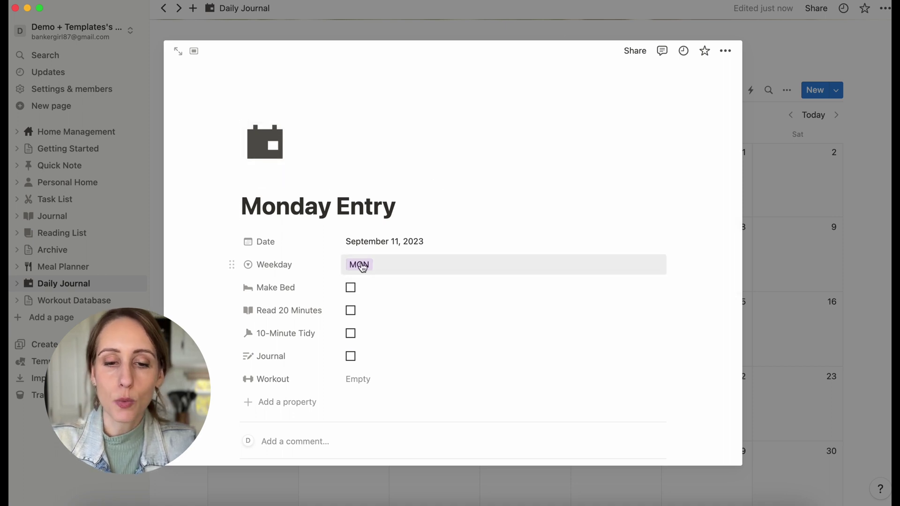
Rename the September 11 entry "September 11, 2023" and return to the calendar
left_click_drag(414, 203, 241, 207)
type("SEpt")
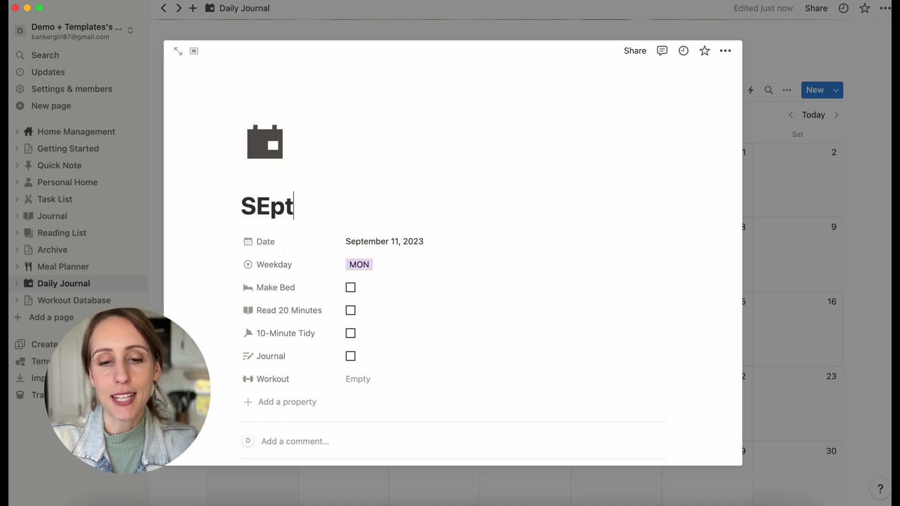
key("BackSpace")
key("BackSpace")
key("BackSpace")
type("eptember 11, 2")
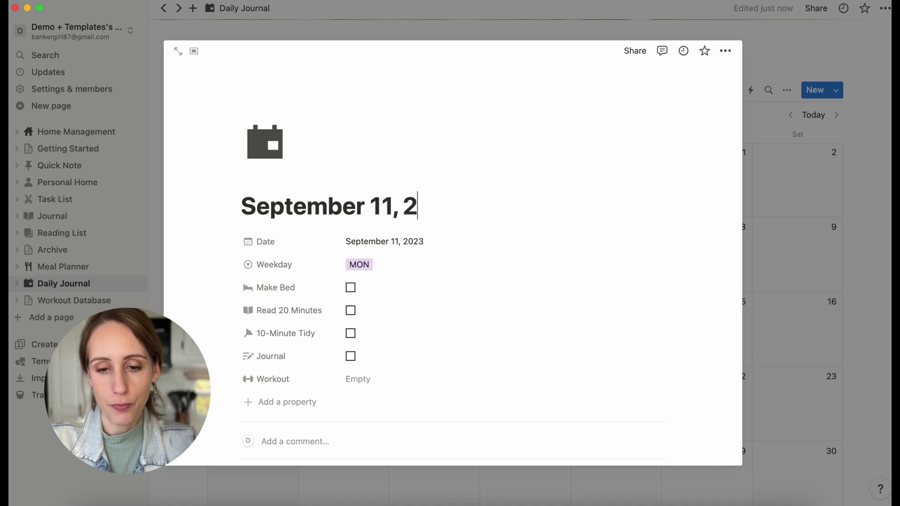
type("023")
left_click(861, 164)
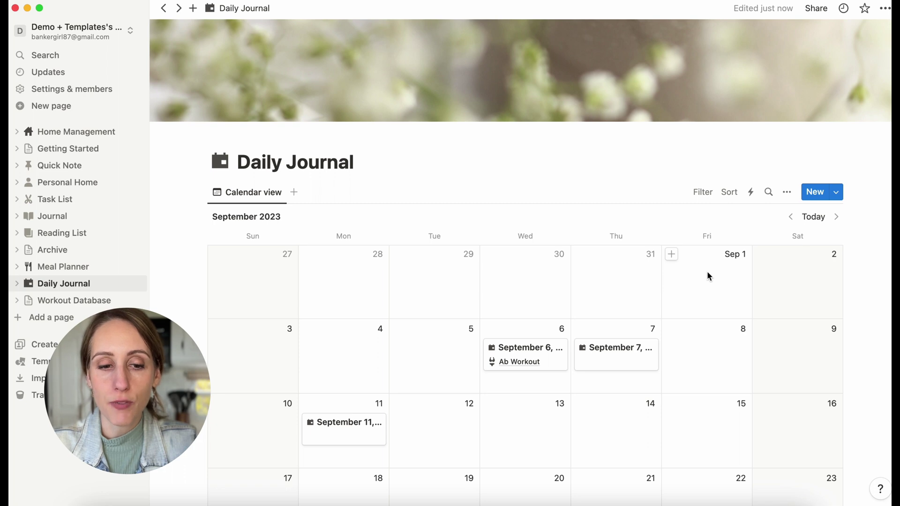
Check and clear the 10-Minute Tidy checkbox in the September 7 entry
left_click(603, 358)
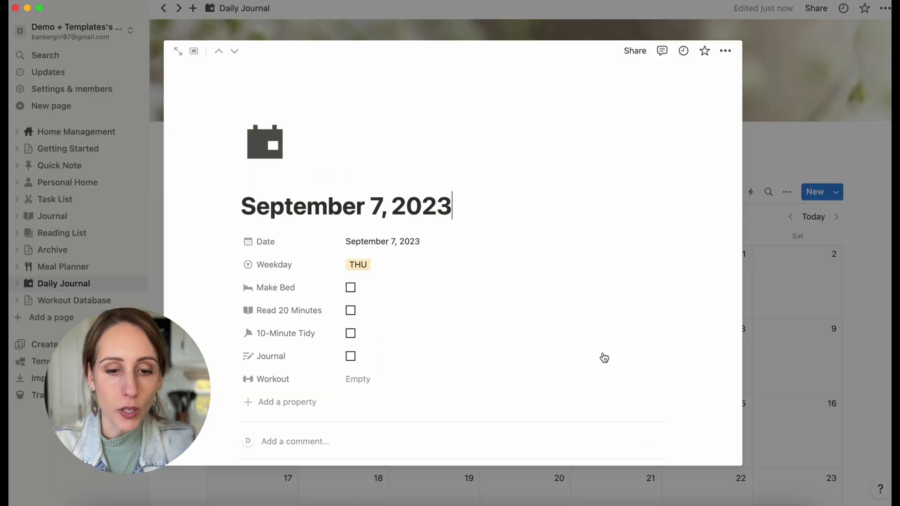
left_click(351, 334)
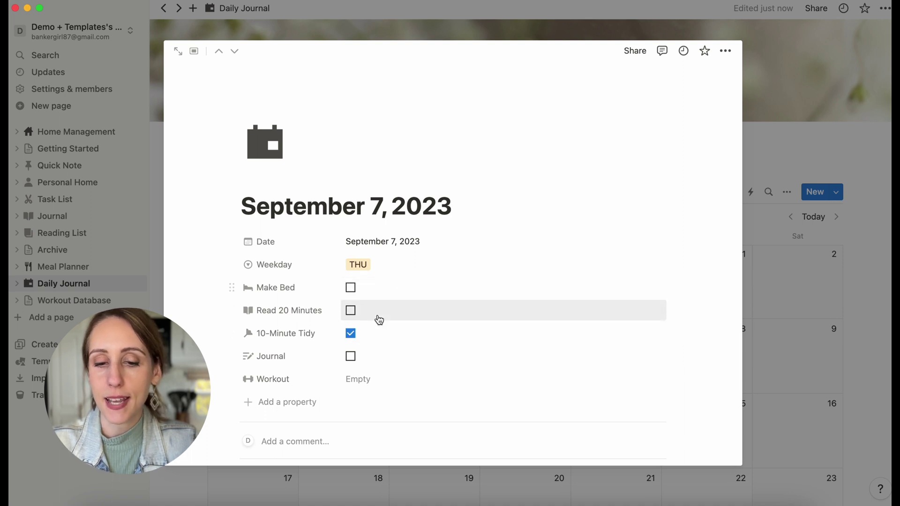
left_click(351, 333)
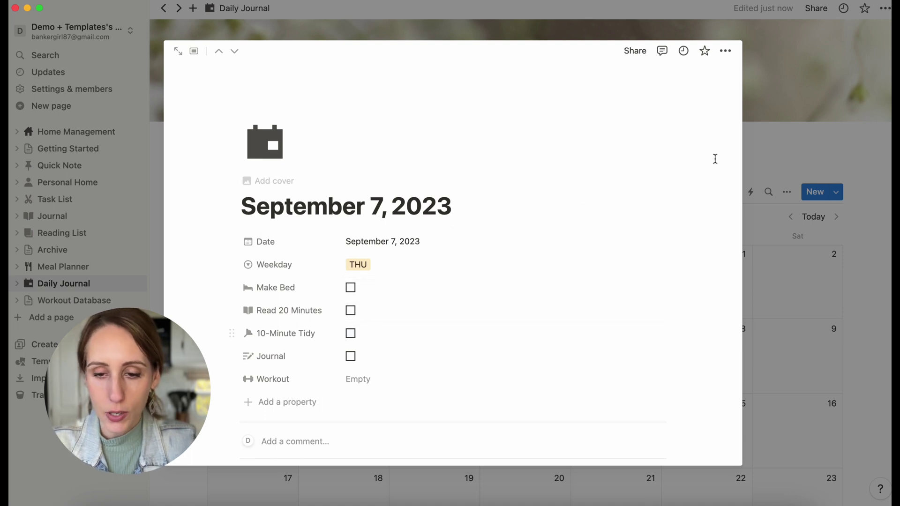
left_click(856, 156)
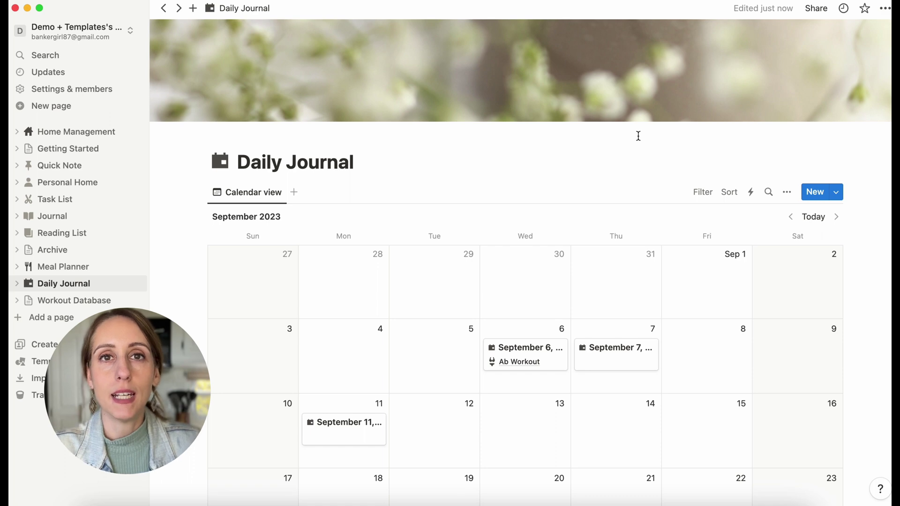
Switch to the KB Creative Media workspace and examine the Personal Dashboard's Daily Habits table and the Daily Journal calendar
left_click(65, 32)
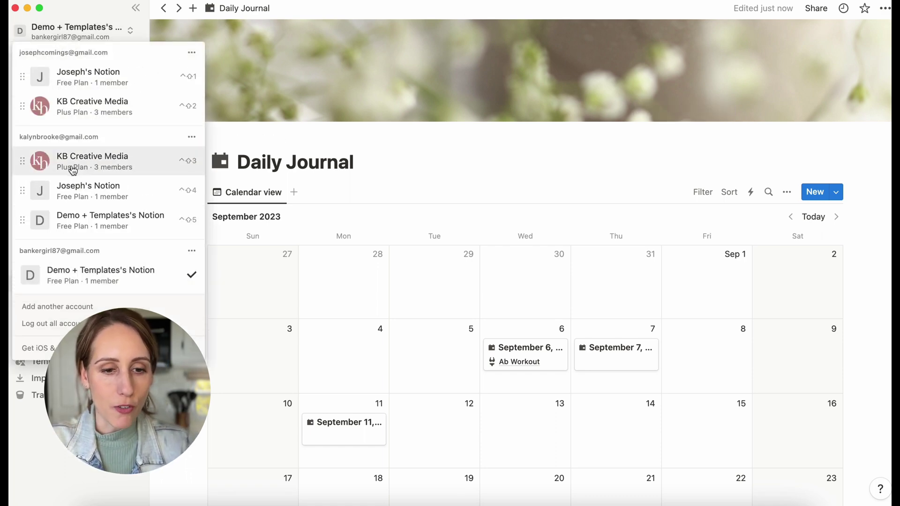
left_click(73, 170)
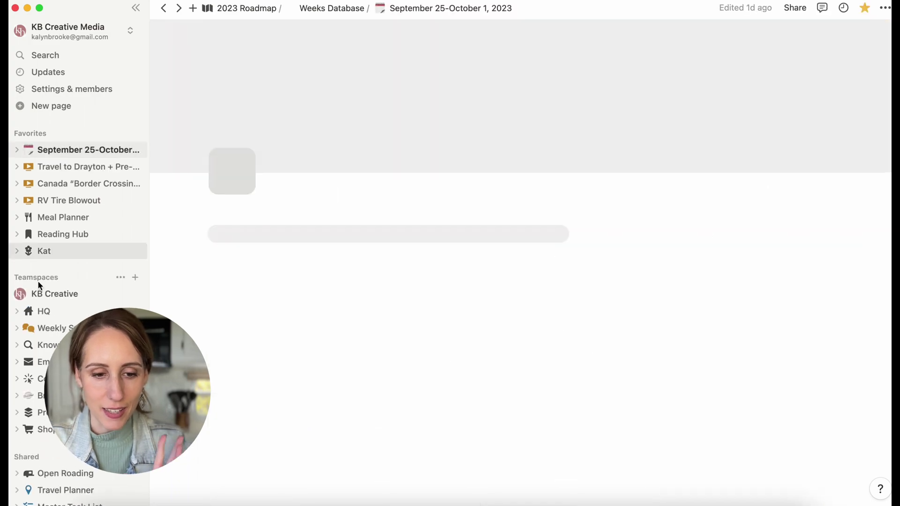
scroll(39, 284, "down", 3)
scroll(39, 286, "down", 3)
left_click(52, 309)
scroll(816, 276, "down", 10)
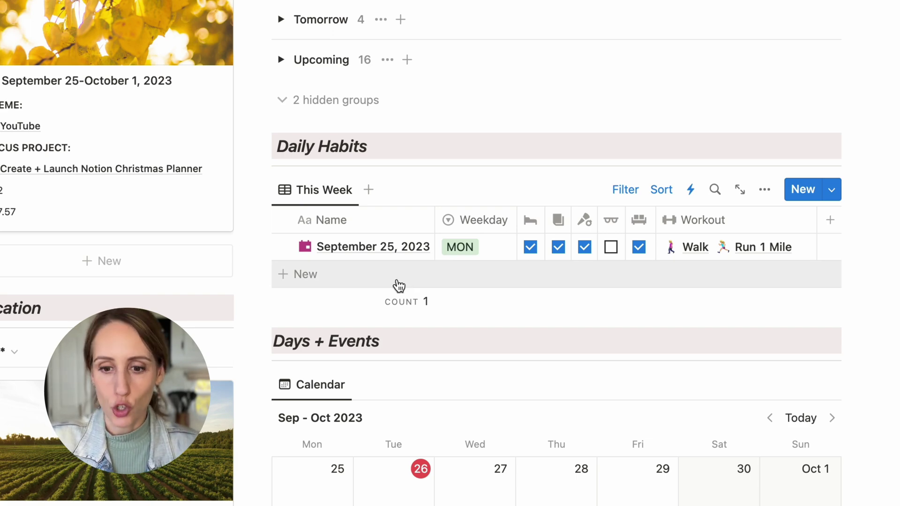
scroll(397, 286, "up", 6)
scroll(397, 283, "down", 3)
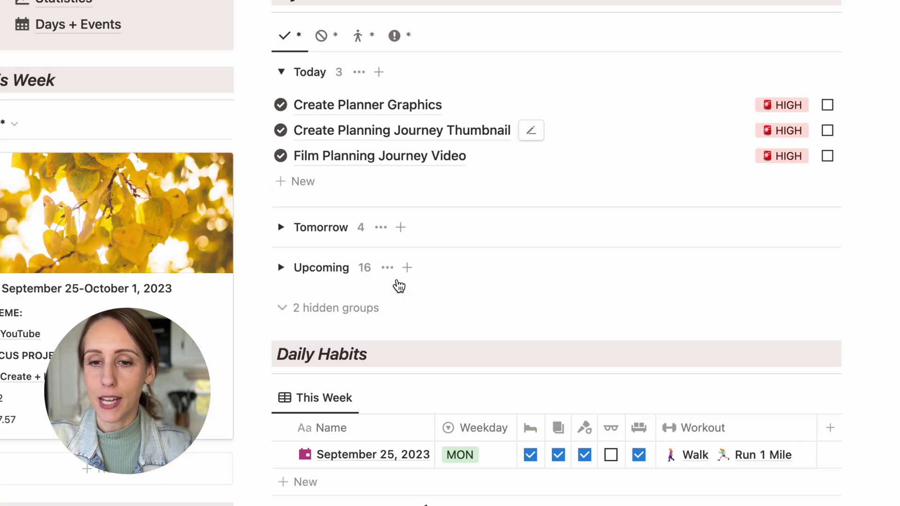
scroll(396, 272, "down", 2)
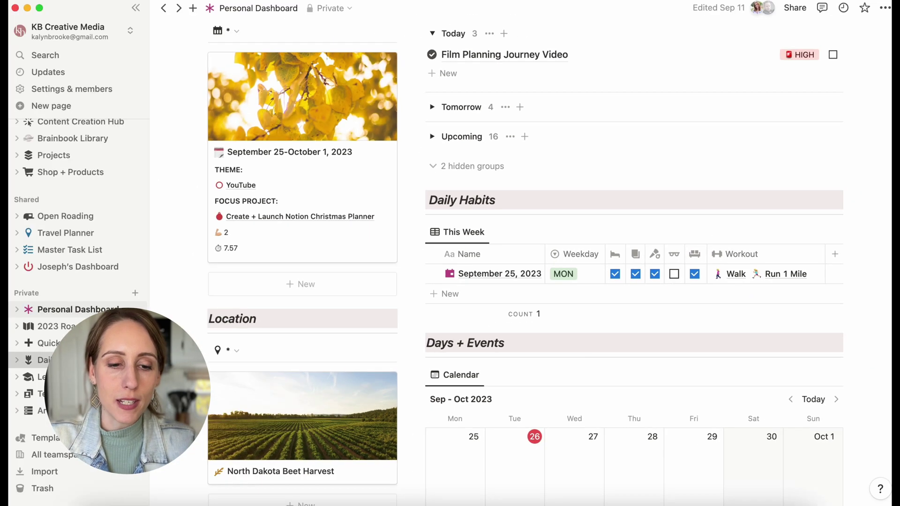
left_click(35, 360)
scroll(562, 300, "down", 4)
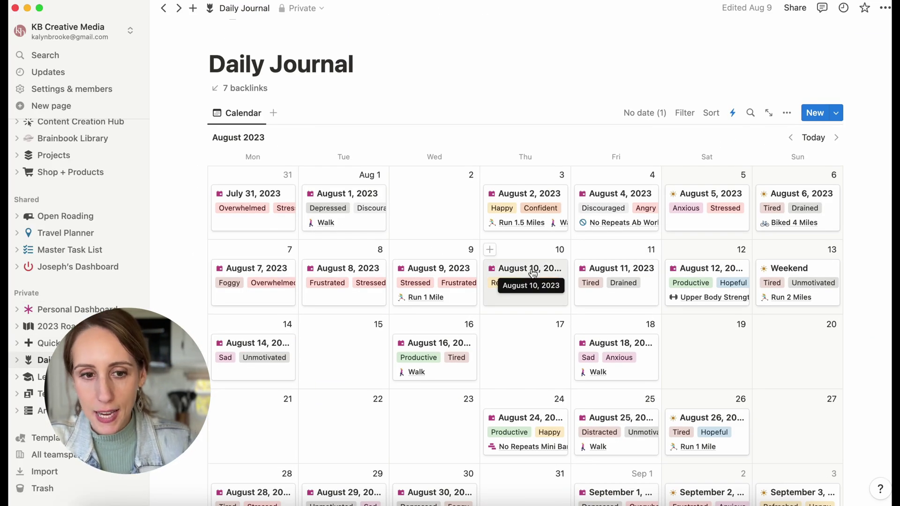
Return to the Demo + Templates's Notion workspace and open the Personal Home page
left_click(72, 34)
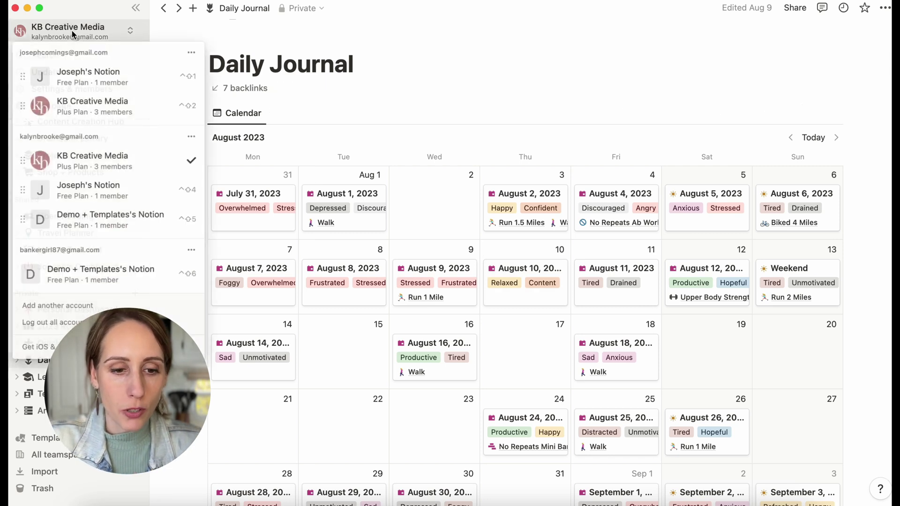
left_click(59, 276)
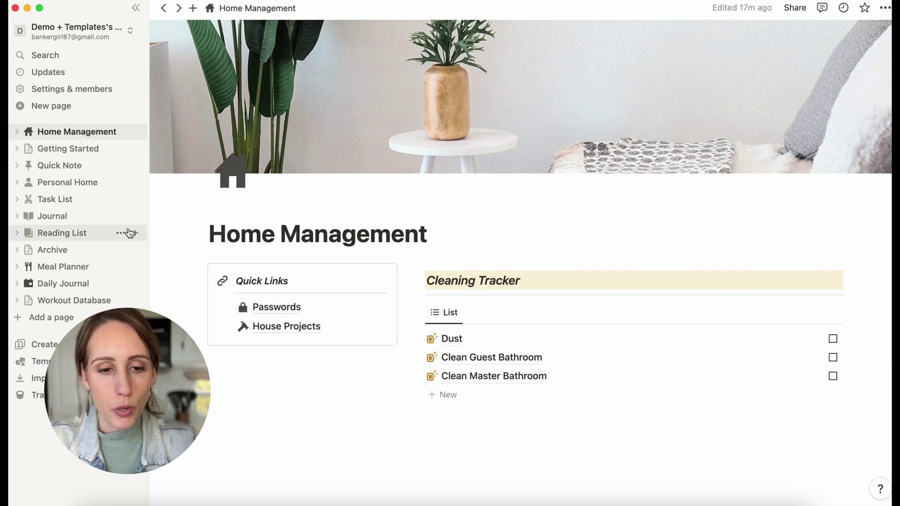
left_click(71, 189)
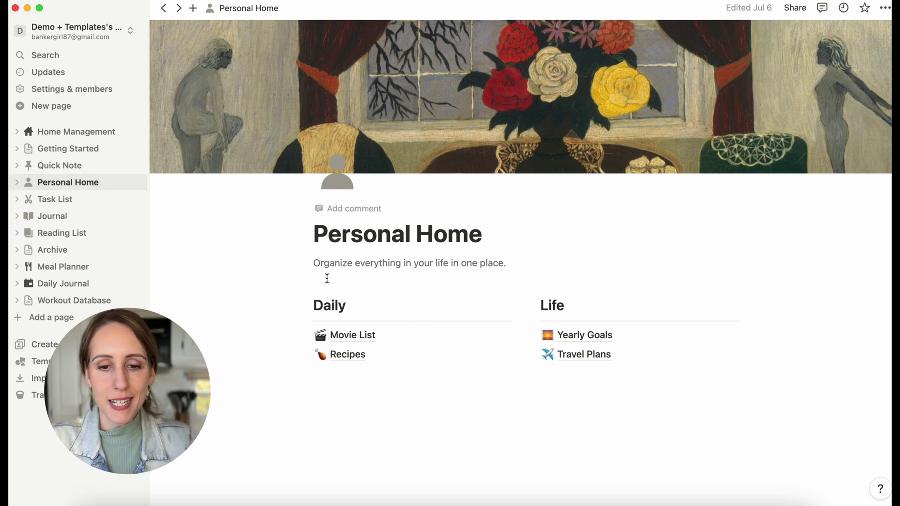
Insert a linked view of the Daily Journal database below the Daily and Life sections on Personal Home
left_click(334, 404)
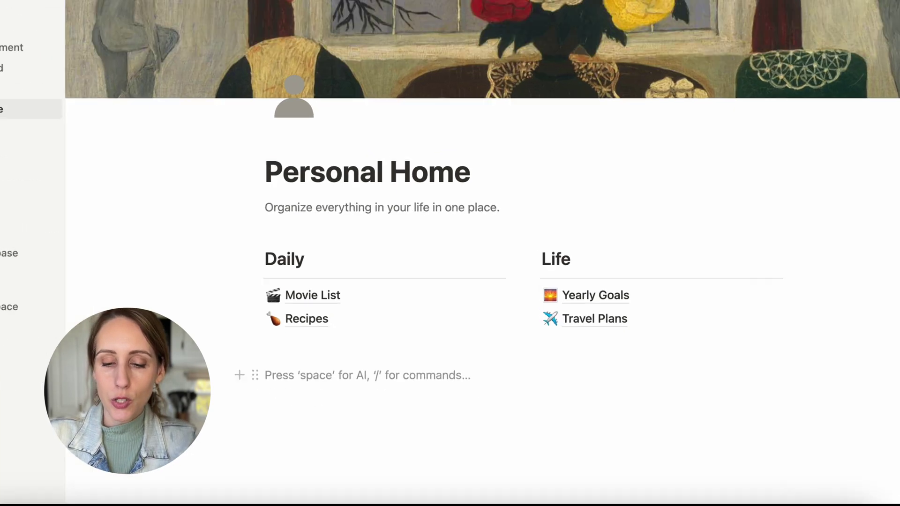
type("/")
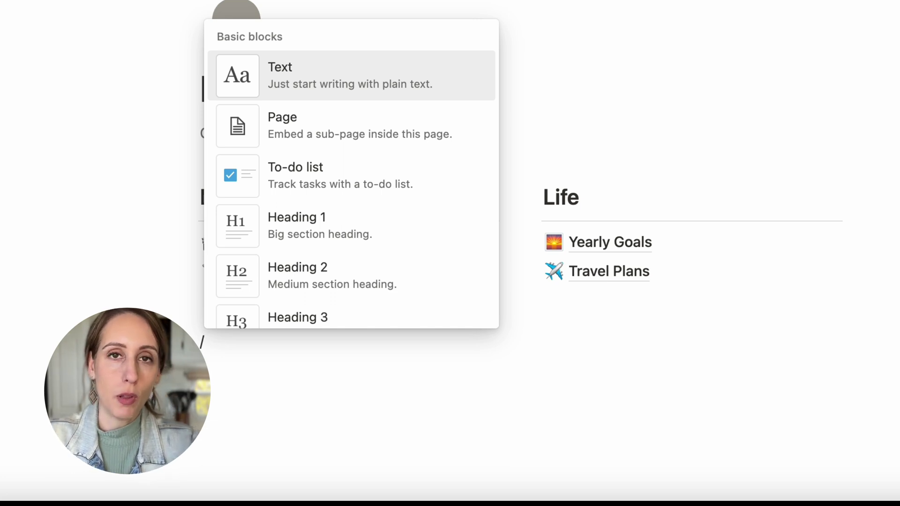
type("linked")
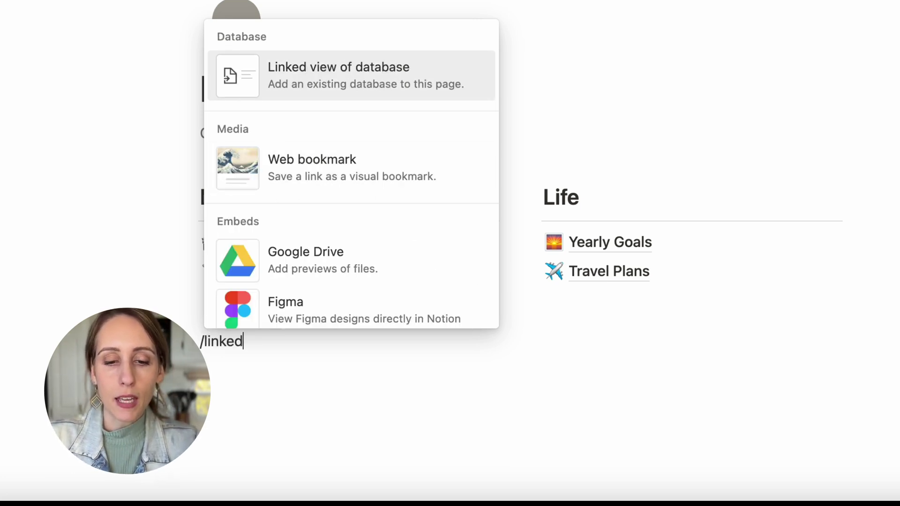
left_click(295, 90)
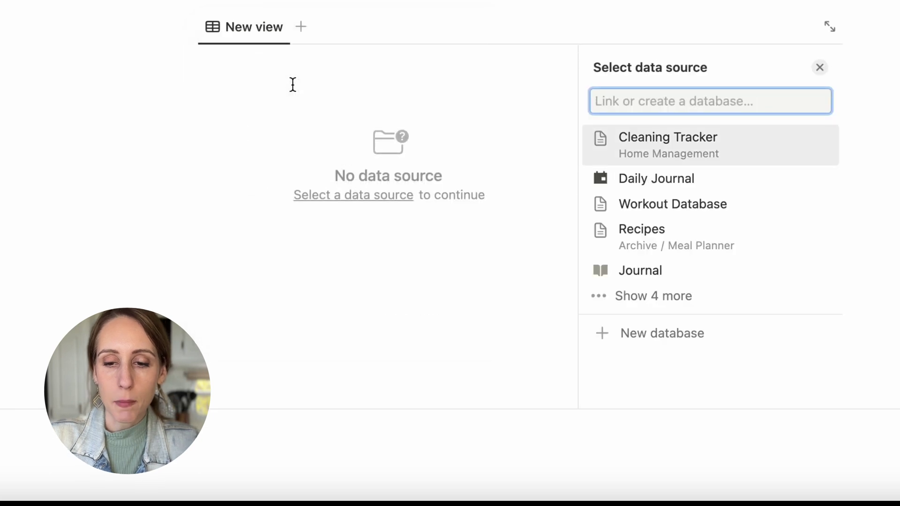
left_click(626, 179)
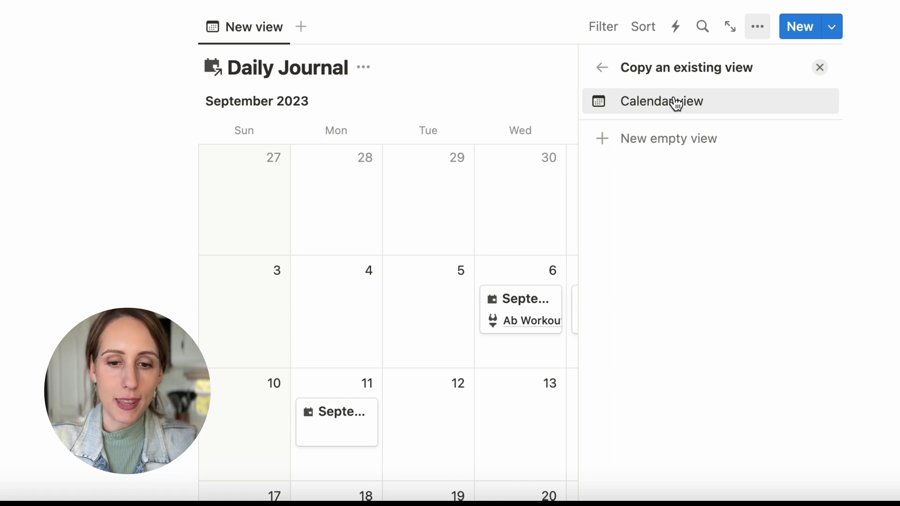
Create a new table view named "Daily Habits" for the linked database and turn off its database title
left_click(654, 142)
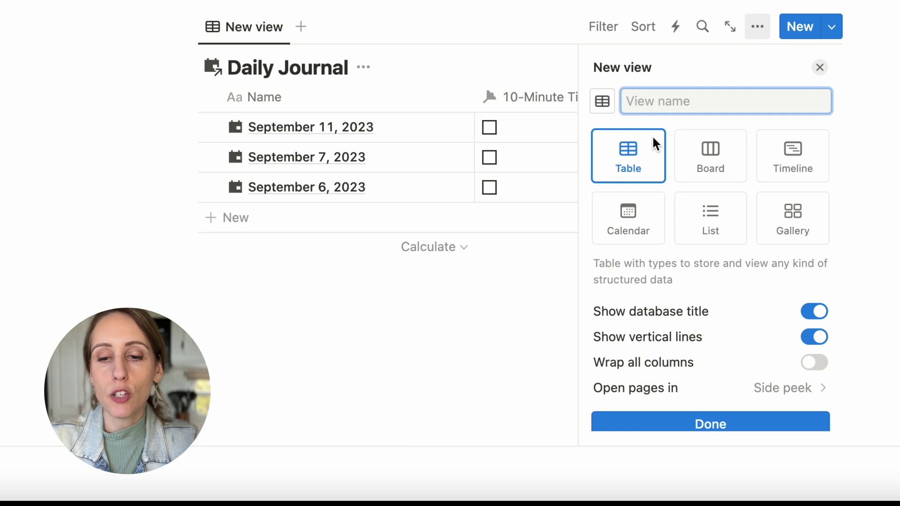
type("Dai")
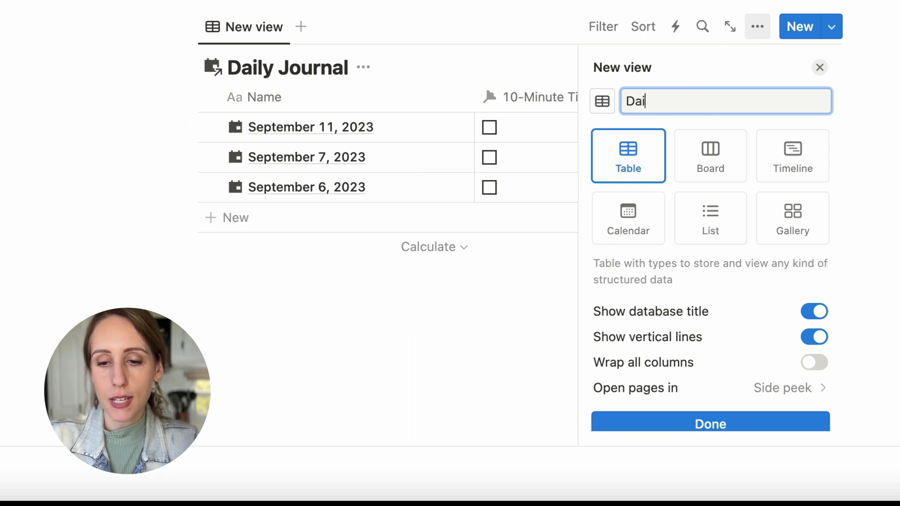
type("ly Habits")
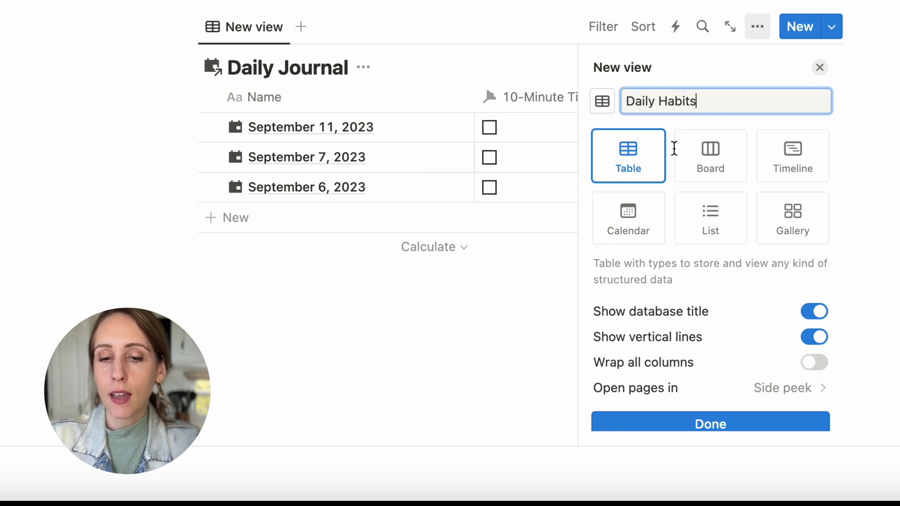
left_click(816, 312)
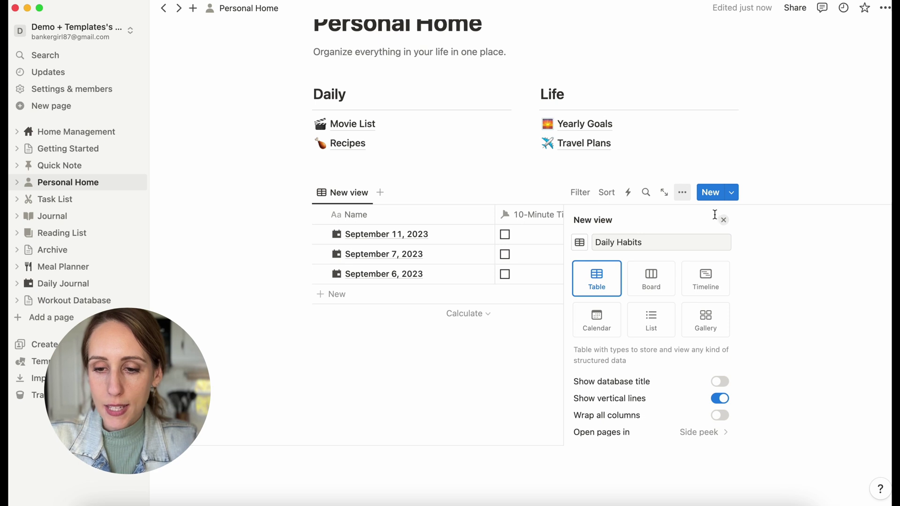
left_click(723, 220)
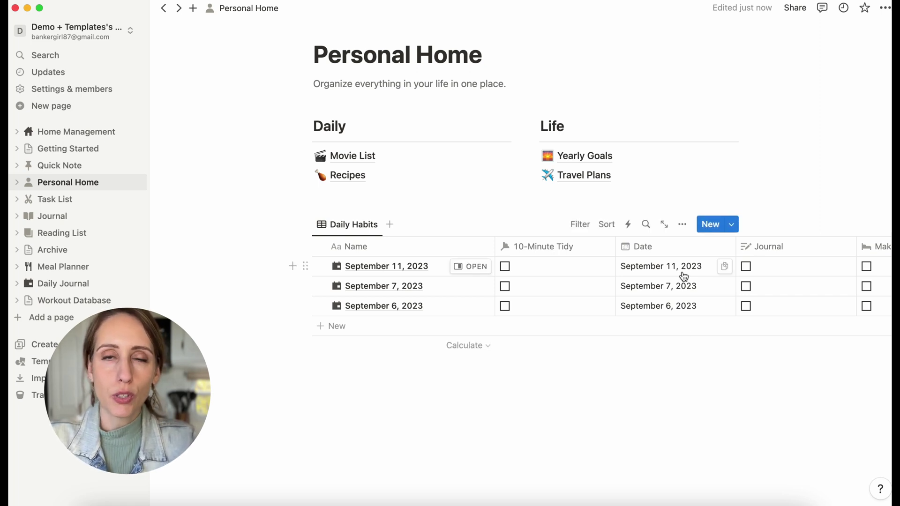
Hide the Date property in the Daily Habits table
left_click(664, 254)
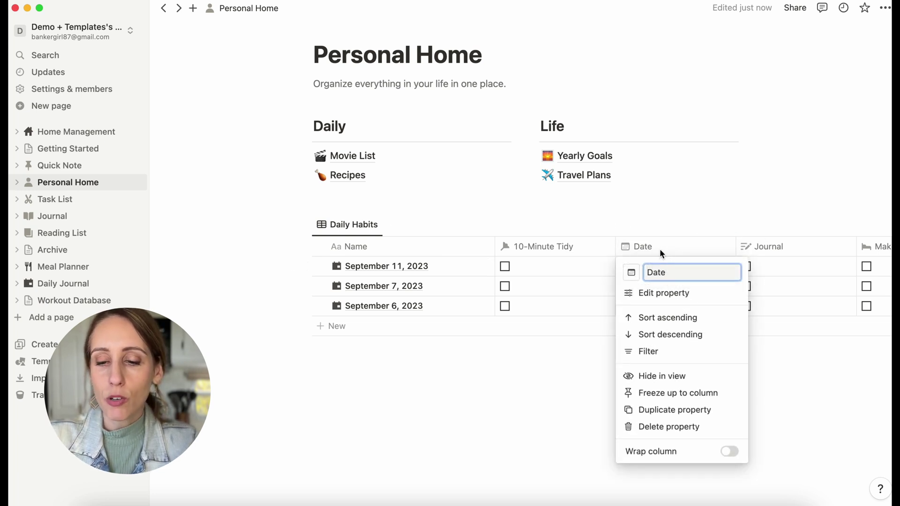
left_click(650, 377)
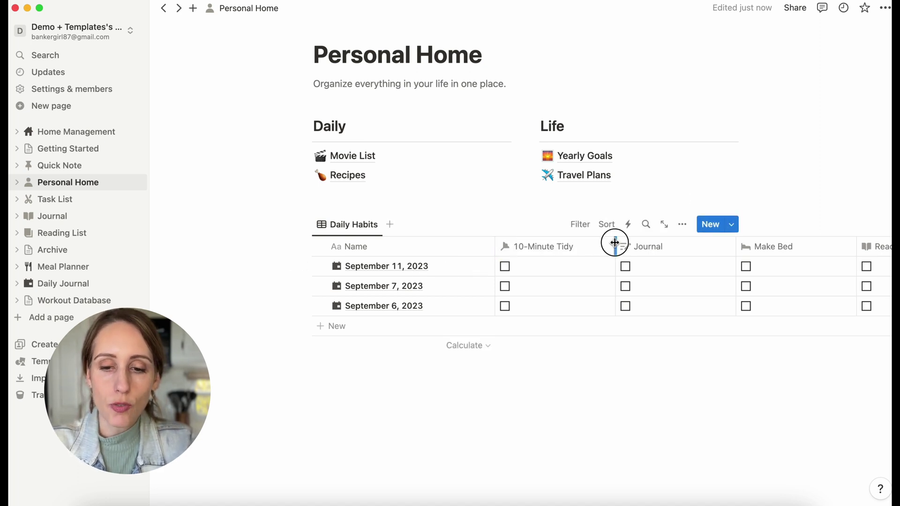
Narrow the 10-Minute Tidy, Journal, Make Bed and Read 20 Minutes columns to icon width and move Weekday directly after Name
left_click_drag(615, 242, 516, 242)
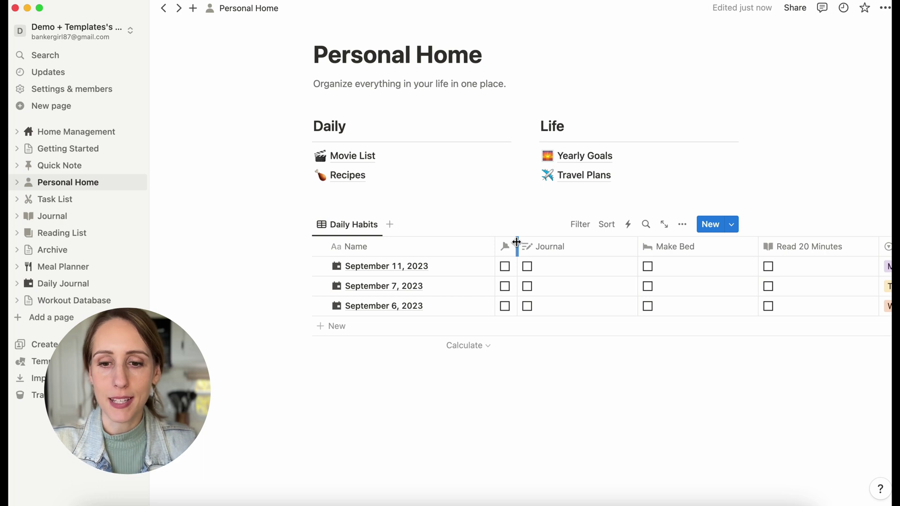
left_click_drag(638, 243, 539, 243)
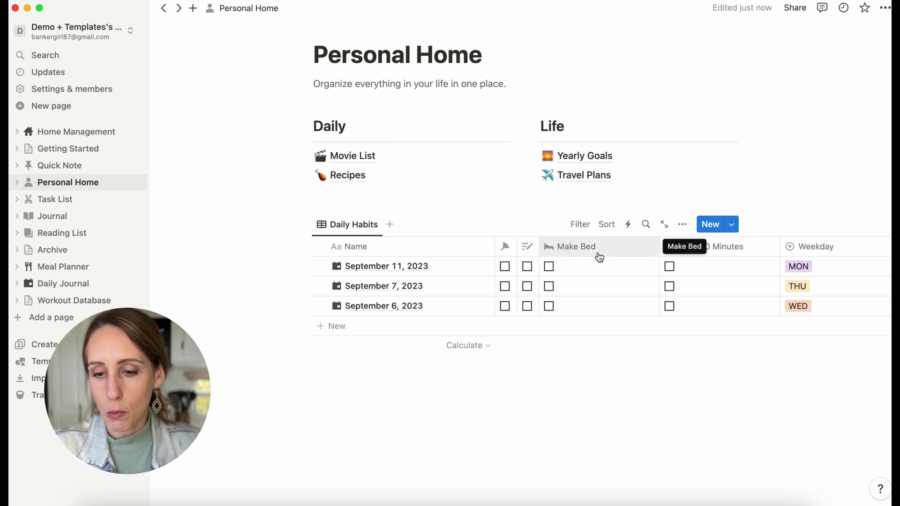
left_click_drag(659, 254, 562, 245)
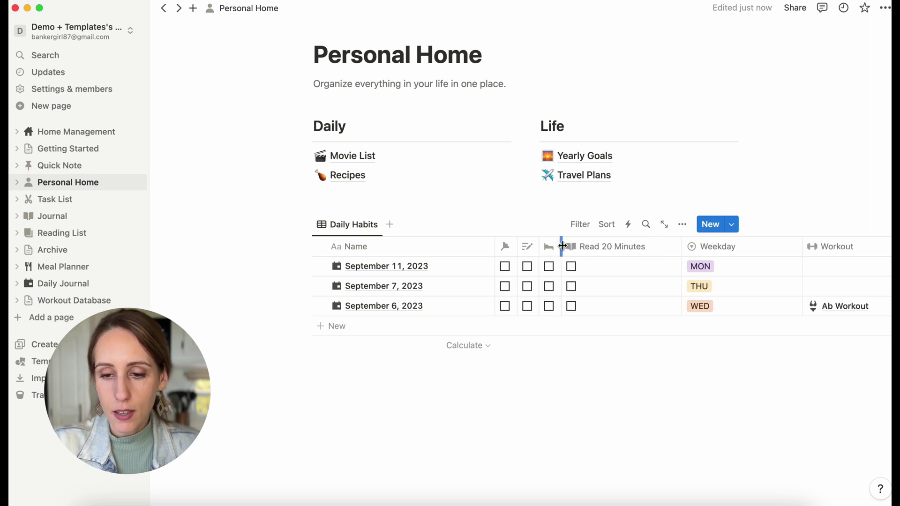
left_click_drag(674, 254, 583, 244)
left_click_drag(702, 254, 445, 243)
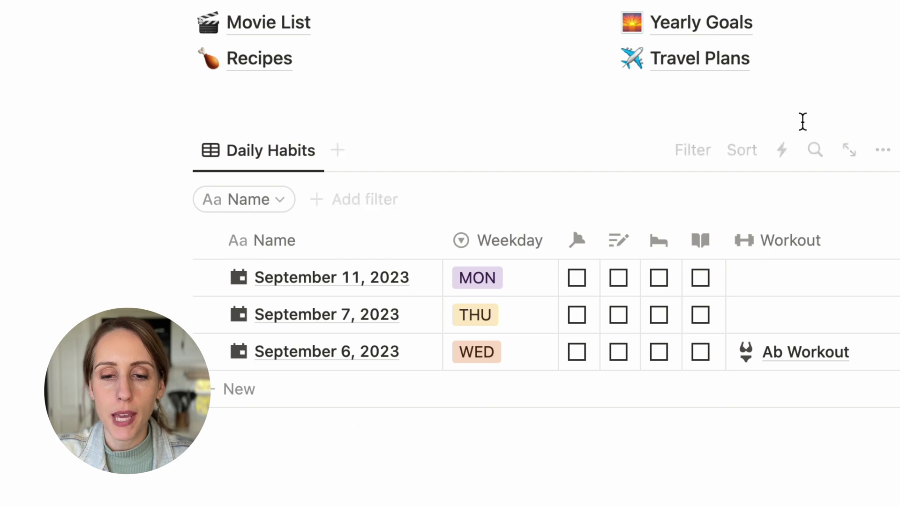
Sort the Daily Habits table by Date in ascending order
left_click(735, 152)
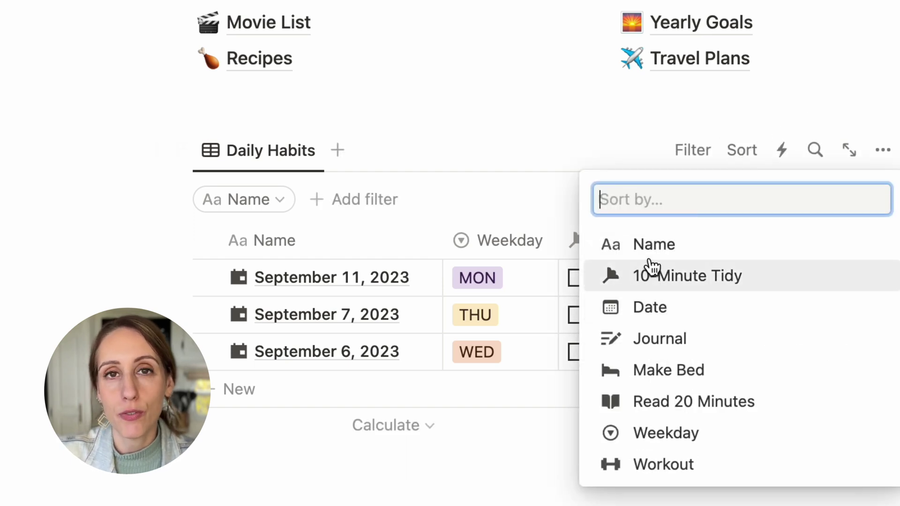
left_click(640, 309)
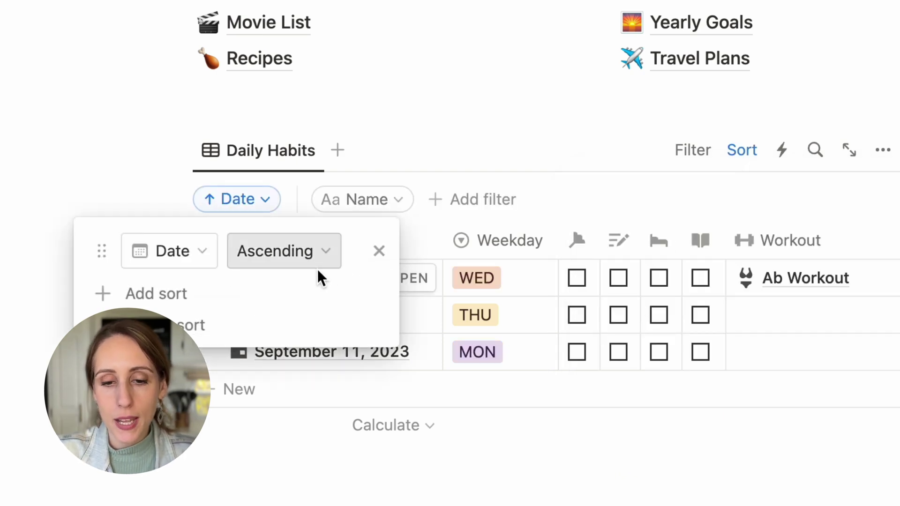
left_click(93, 498)
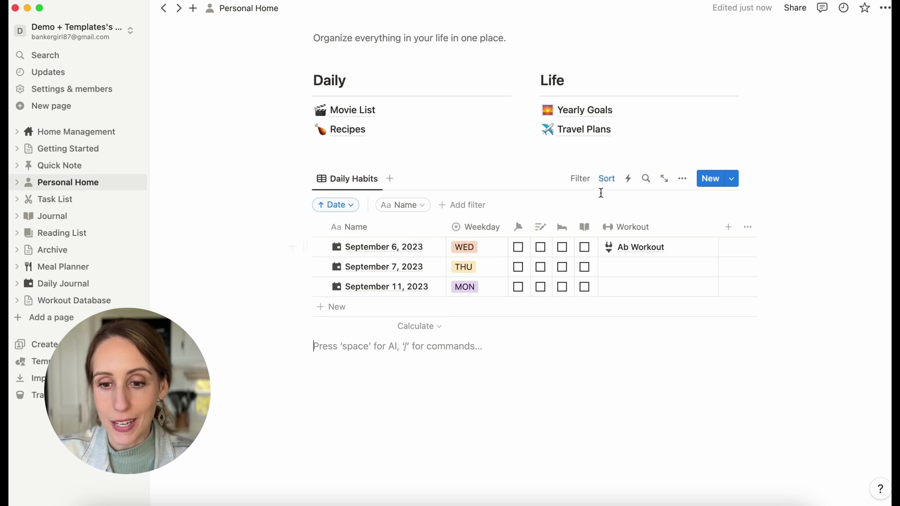
Filter the Daily Habits table to entries whose Date is relative to today, this week
left_click(587, 185)
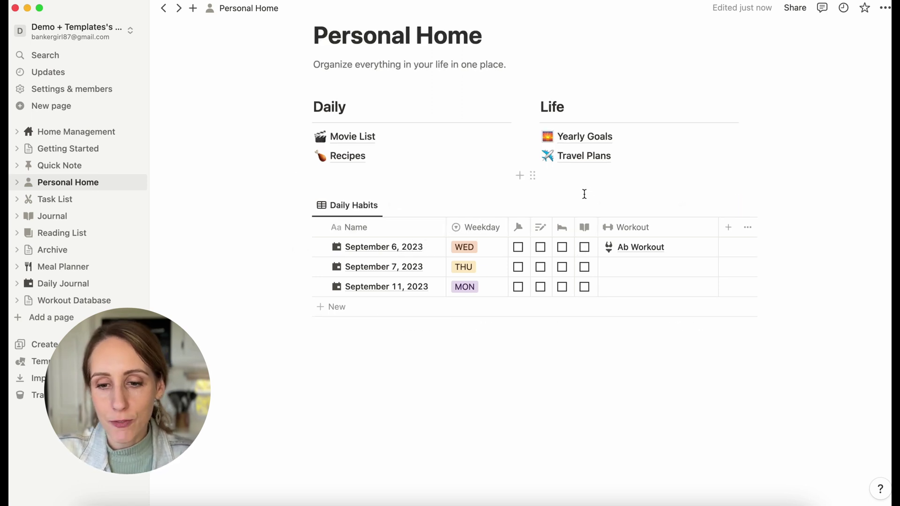
left_click(583, 203)
left_click(448, 205)
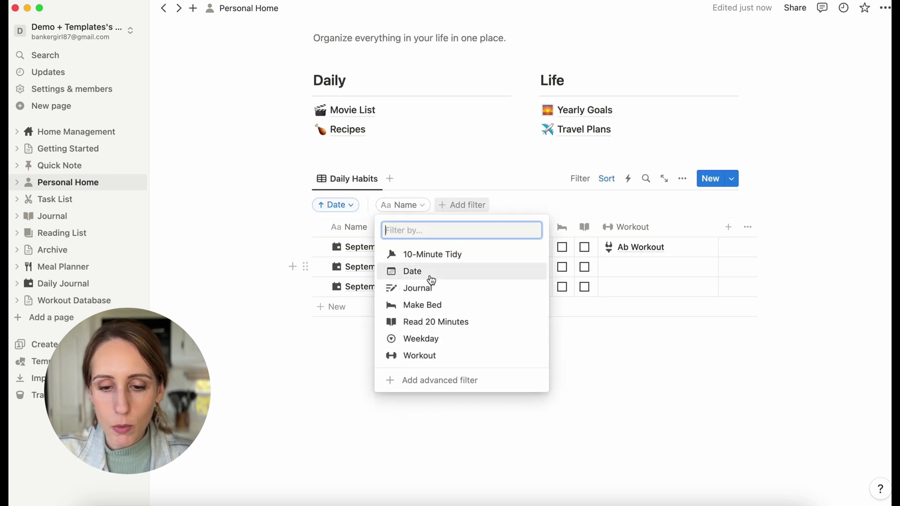
left_click(419, 272)
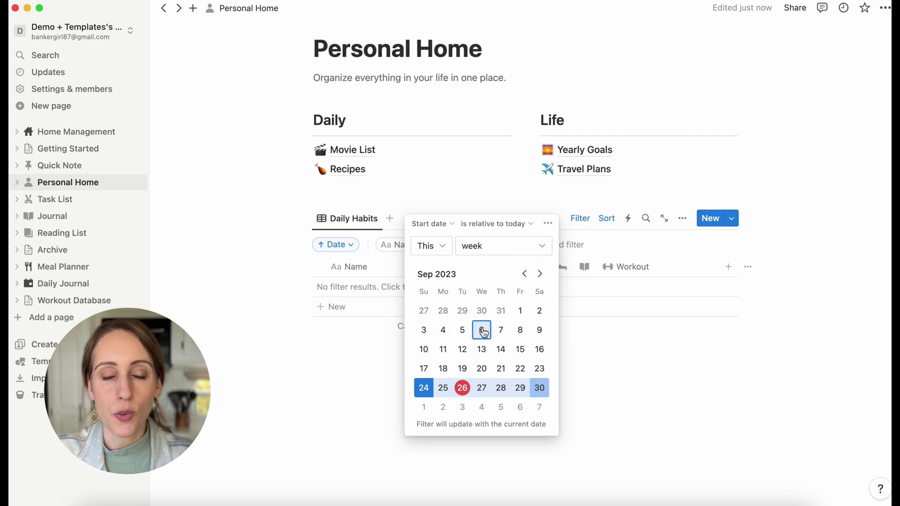
left_click(341, 381)
Add a new entry named "September 26, 2023" to the Daily Habits table
left_click(331, 307)
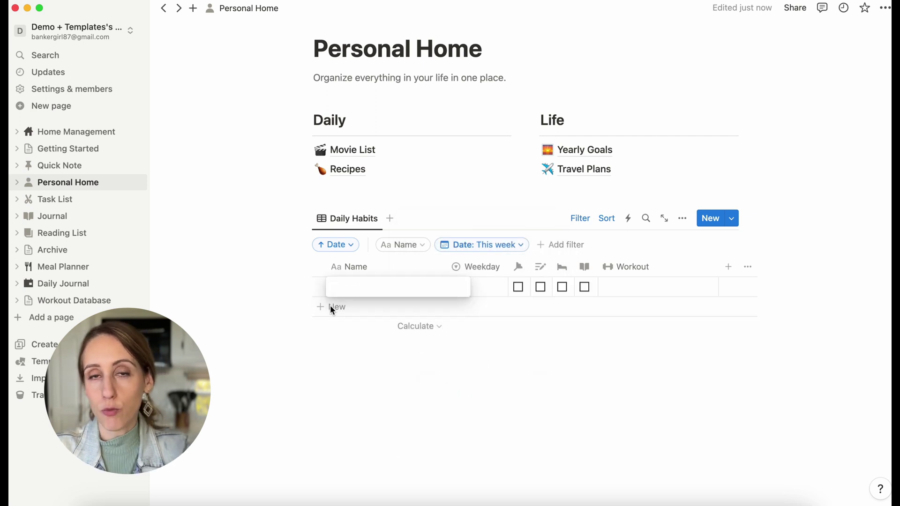
type("September")
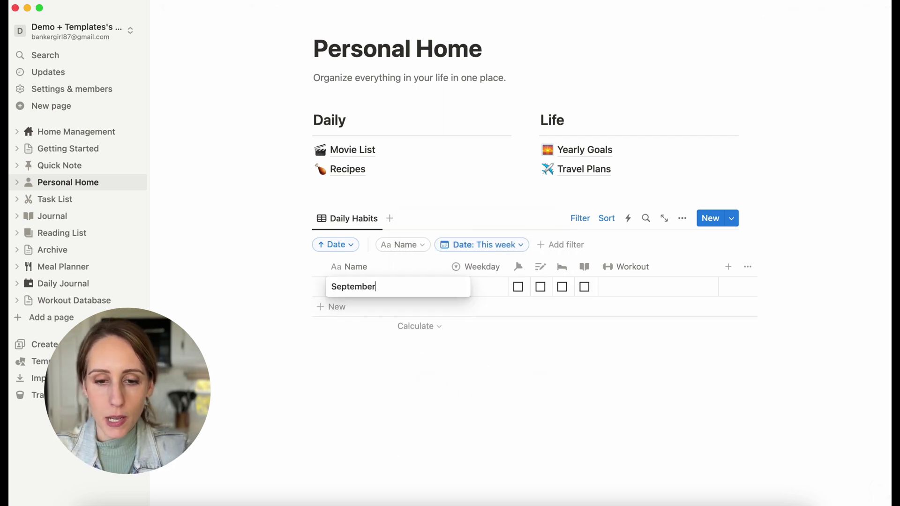
type(" 26, 2023")
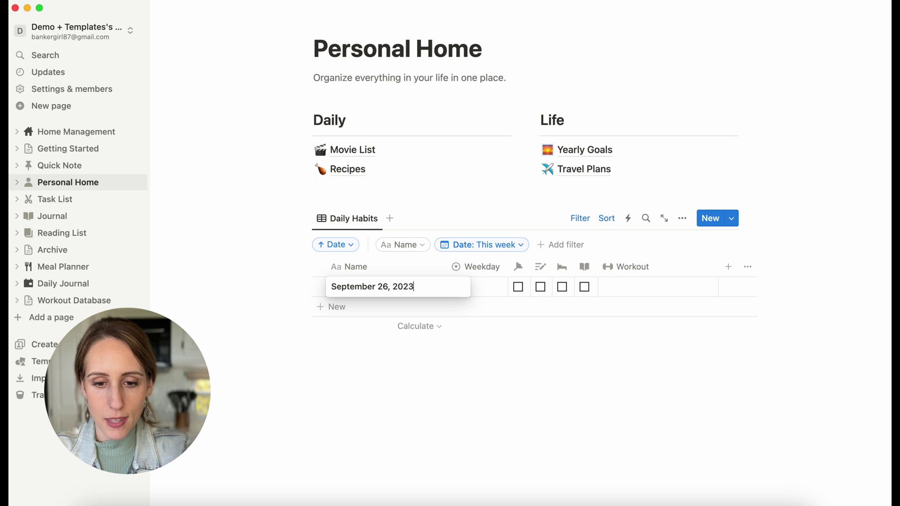
key("Return")
Apply the Monday Entry template to the September 26 entry, change its Weekday to TUE and close the entry
left_click(417, 288)
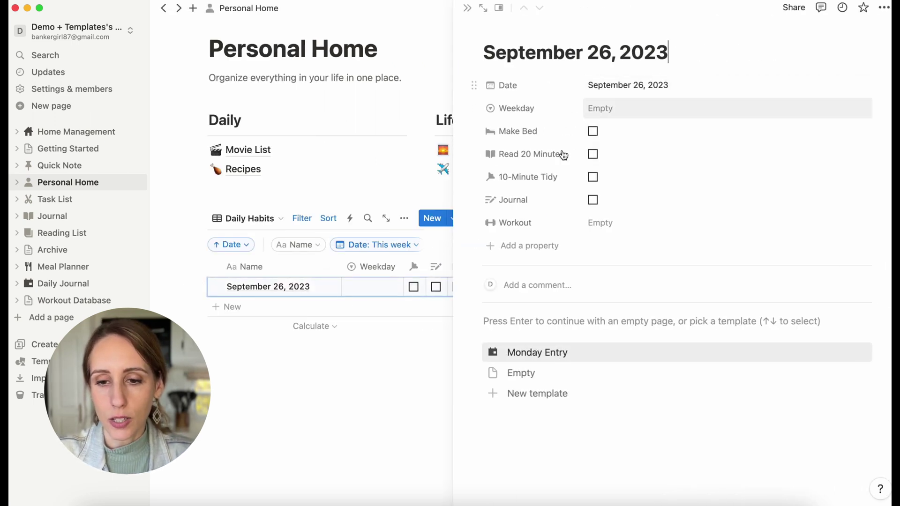
left_click(529, 352)
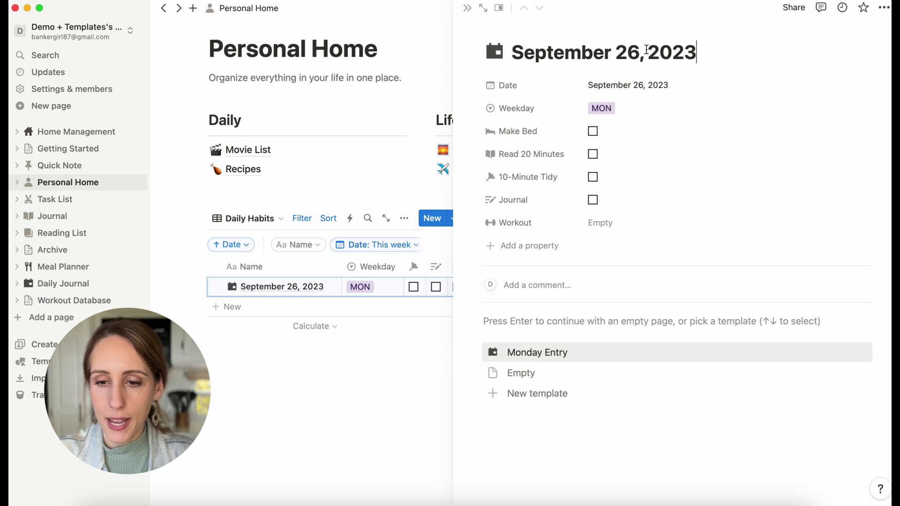
left_click(620, 112)
left_click(617, 166)
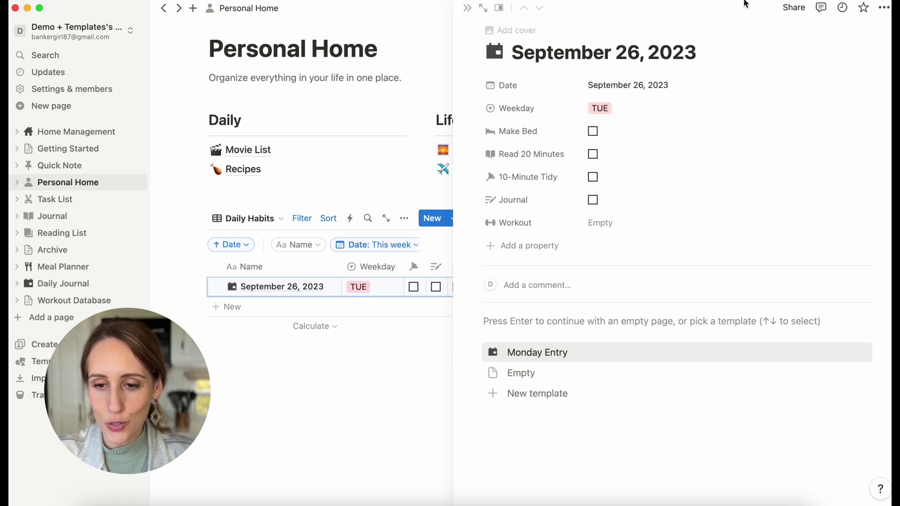
left_click(468, 9)
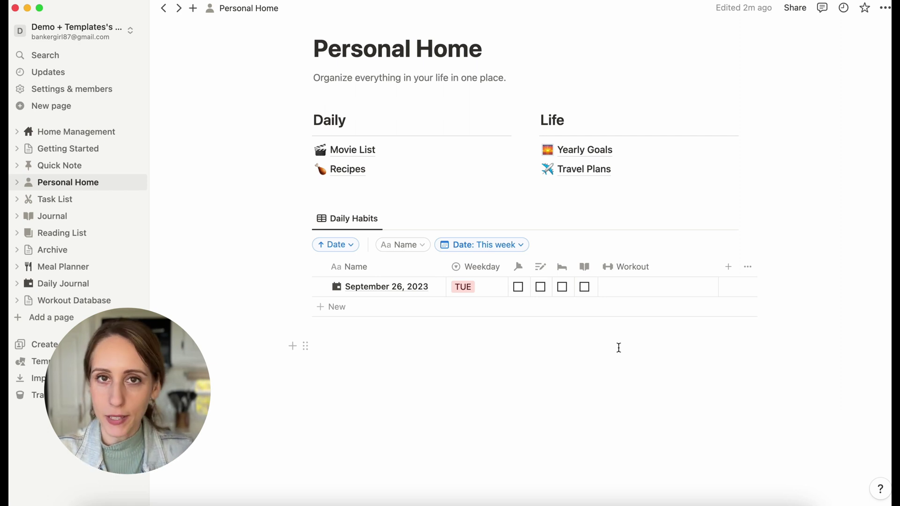
Look at the Daily Journal calendar and return to the Daily Habits table on Personal Home
left_click(69, 284)
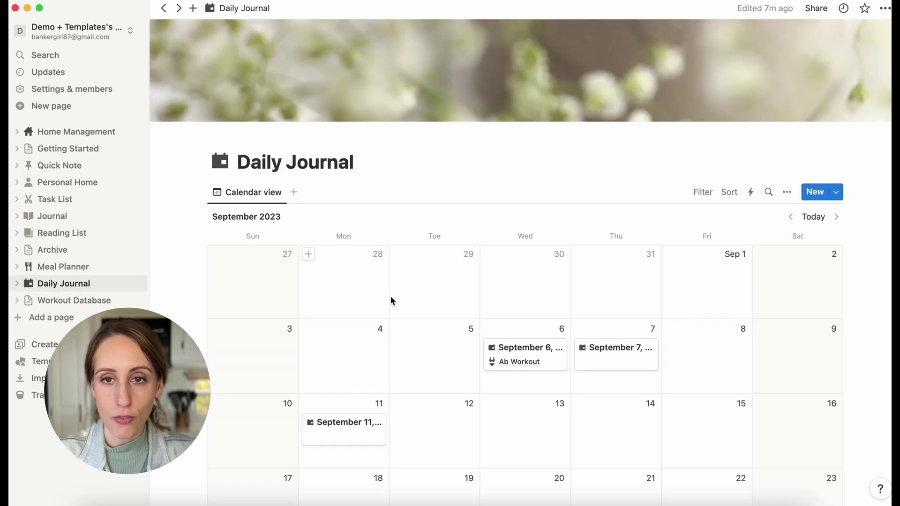
left_click(68, 183)
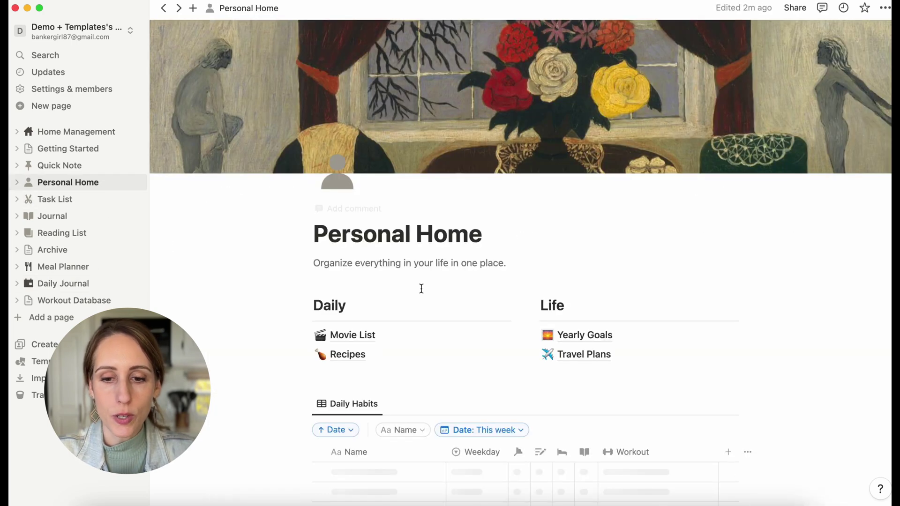
scroll(420, 287, "down", 5)
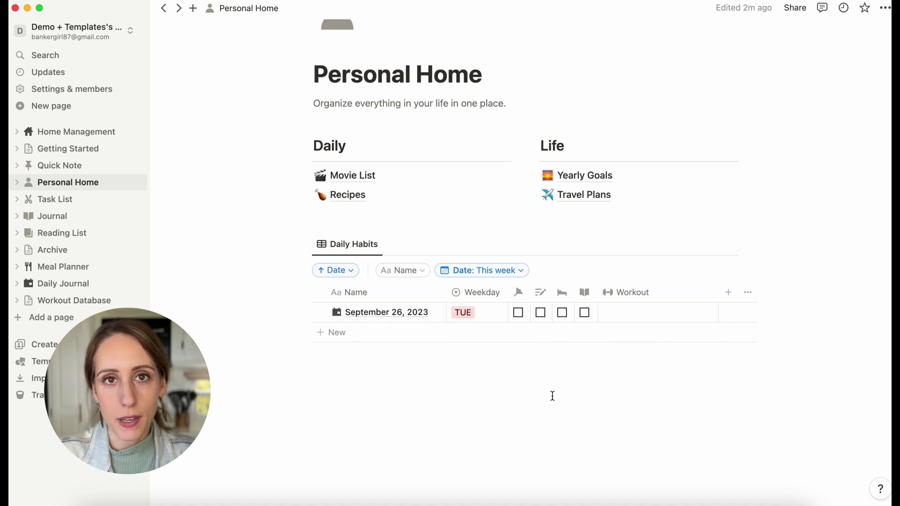
Add a new entry named "September 25, 2023" to the Daily Habits table on Personal Home
key("BackSpace")
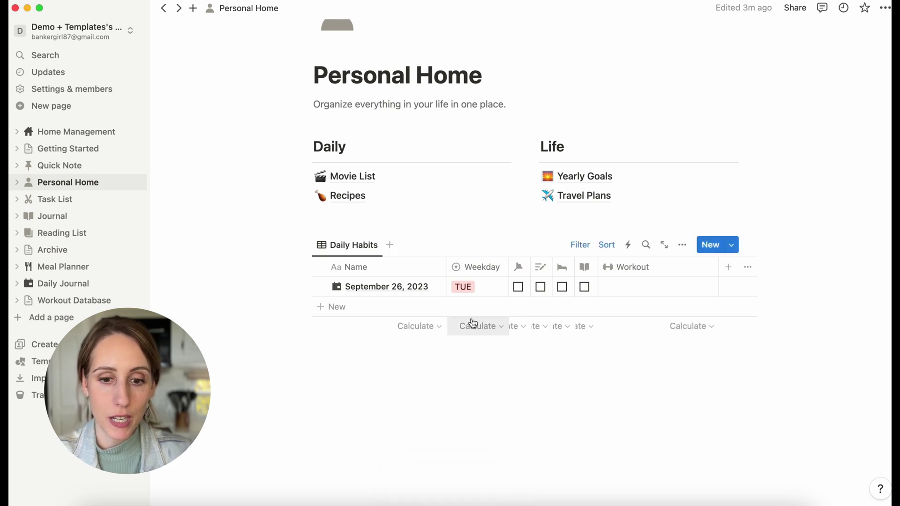
left_click(337, 312)
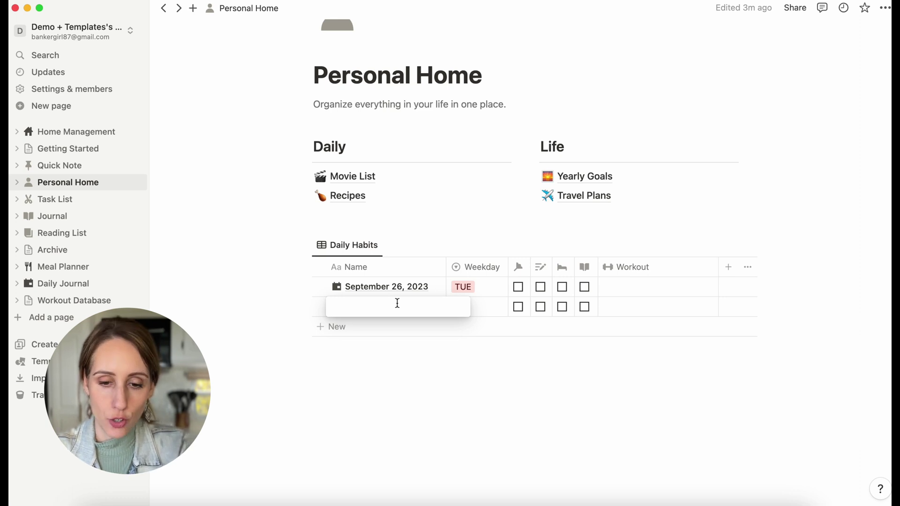
type("September")
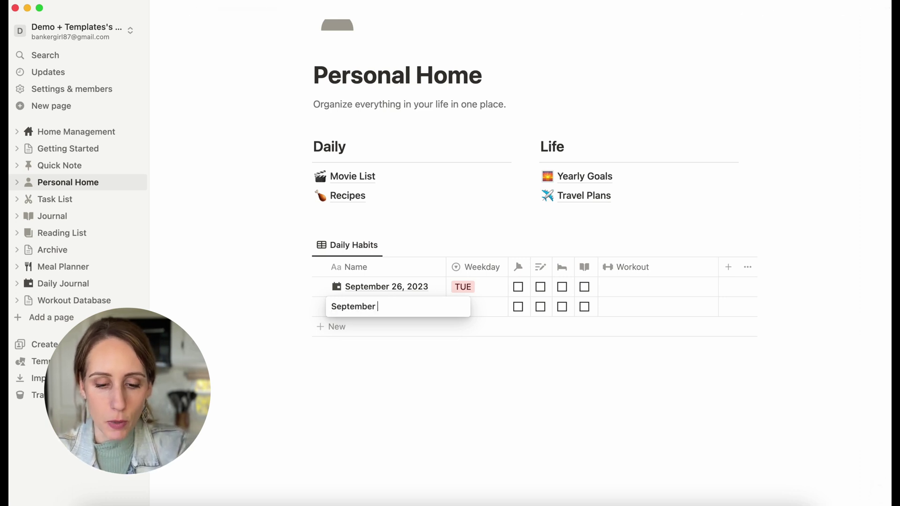
type(" 25, 2023")
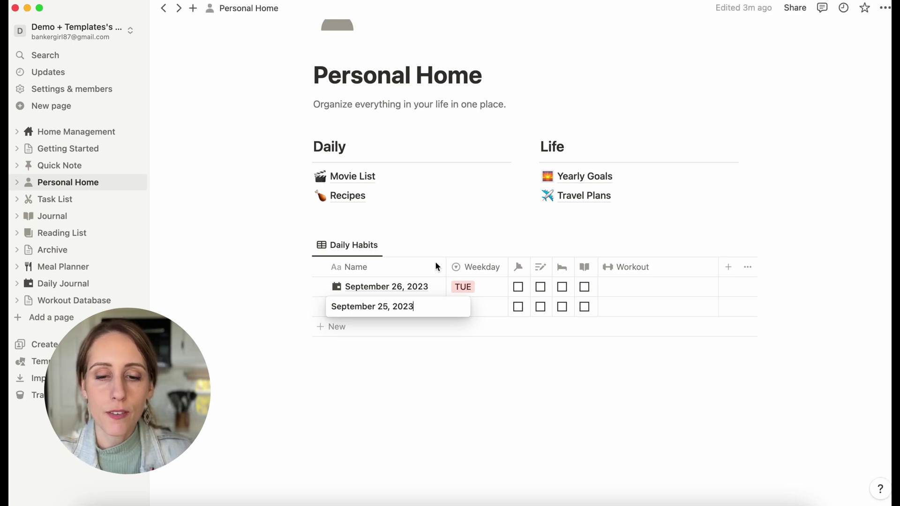
key("Return")
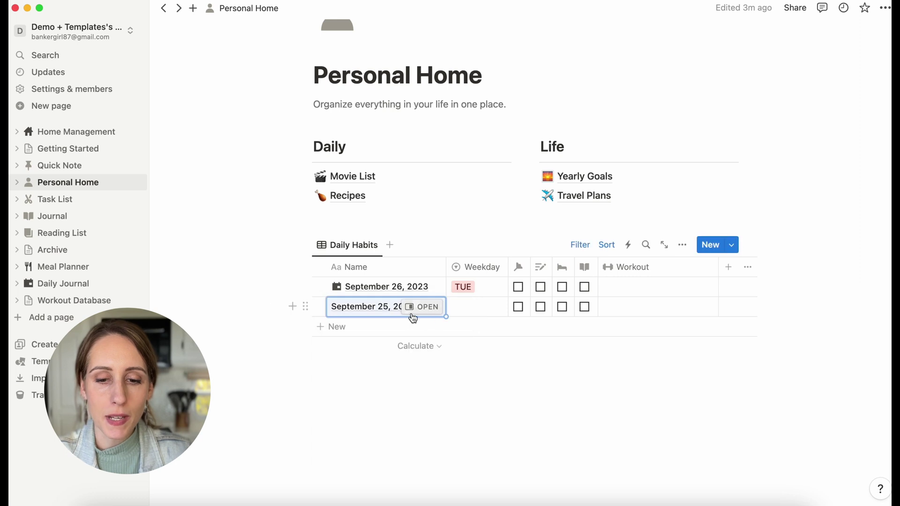
Apply the Monday Entry template to the September 25 entry, set its Date to September 25, 2023 and close it
left_click(416, 308)
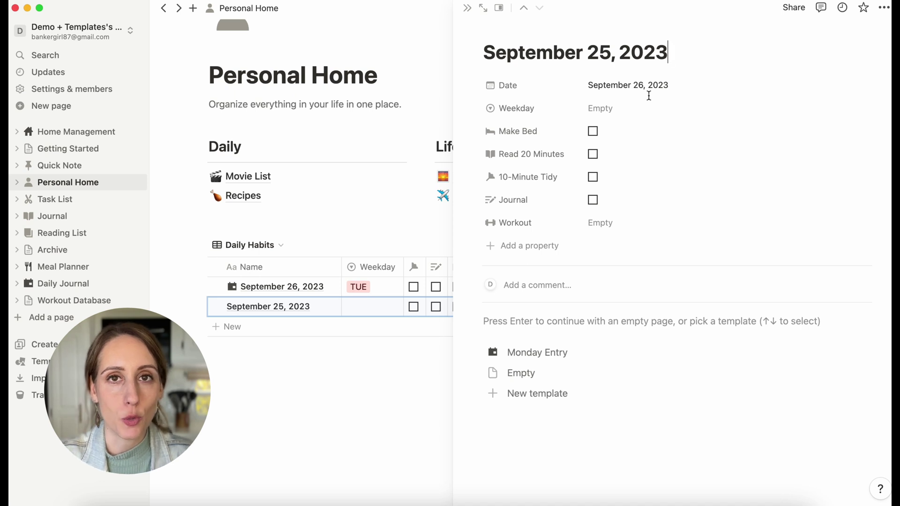
left_click(520, 353)
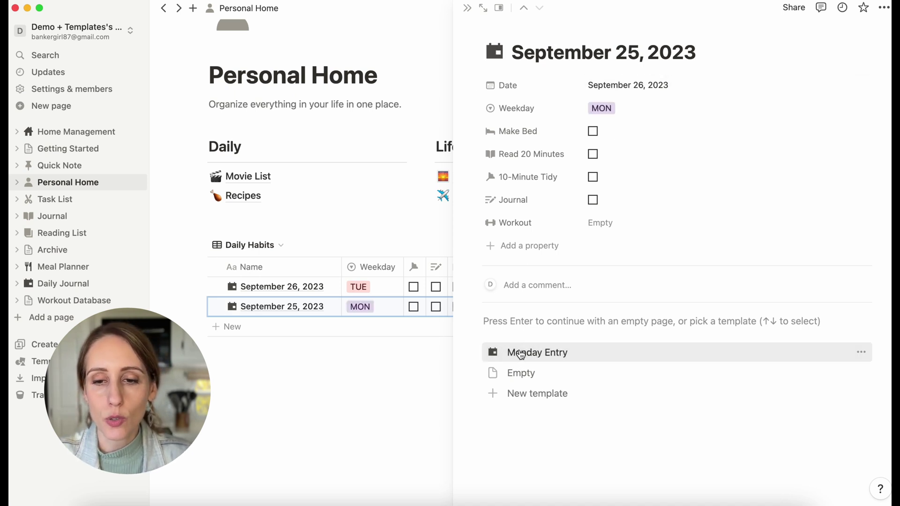
left_click(655, 86)
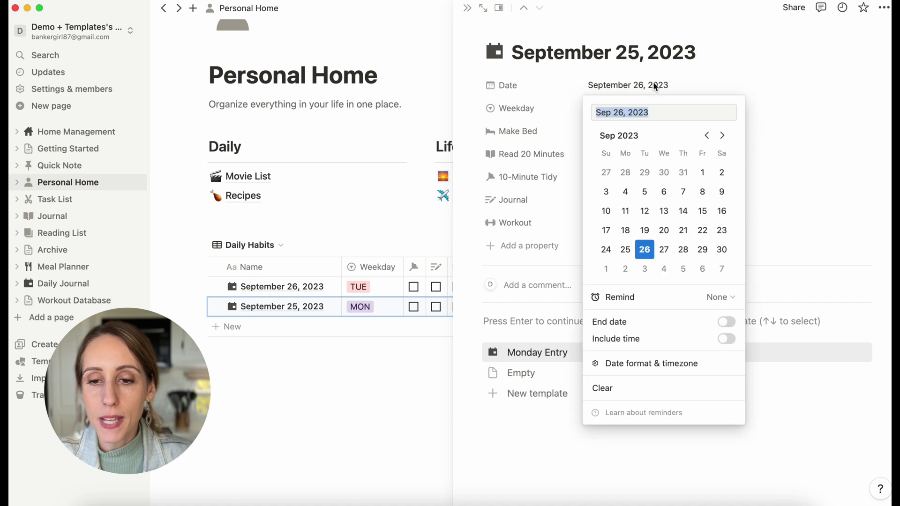
left_click(626, 253)
left_click(812, 57)
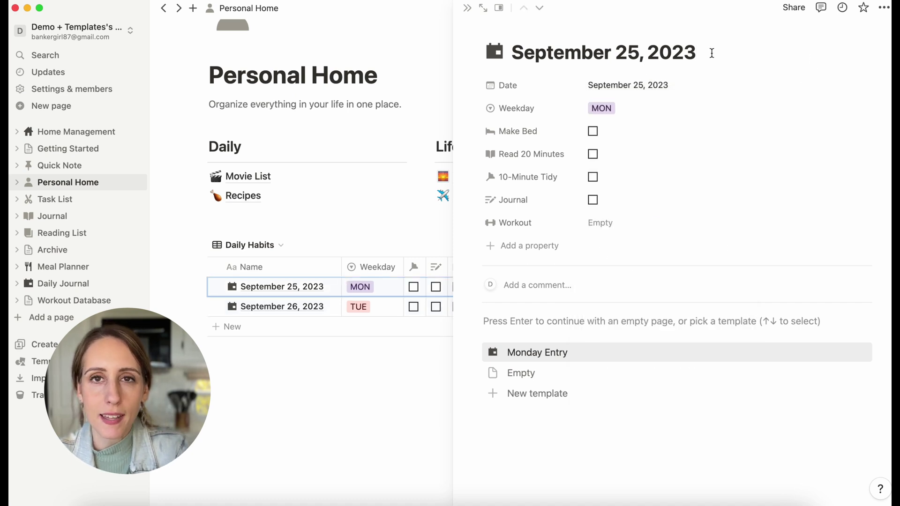
left_click(465, 9)
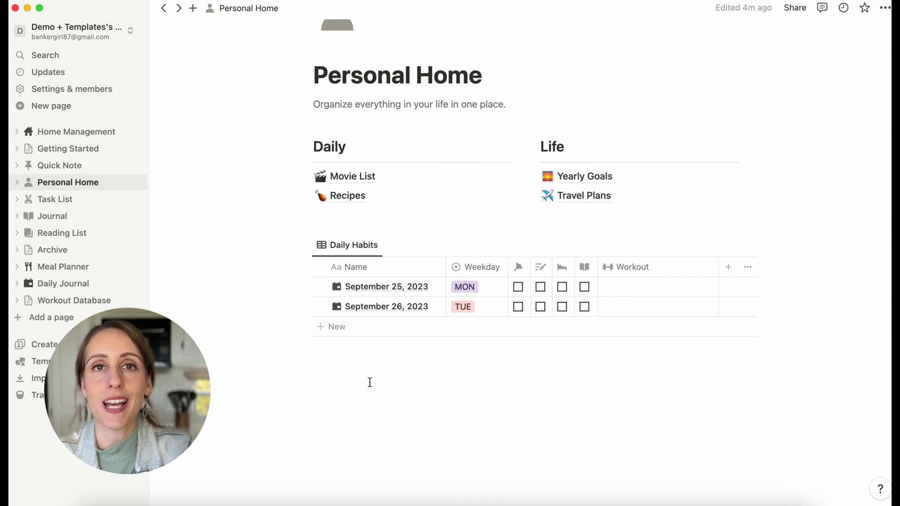
Open the Daily Journal calendar database
left_click(75, 283)
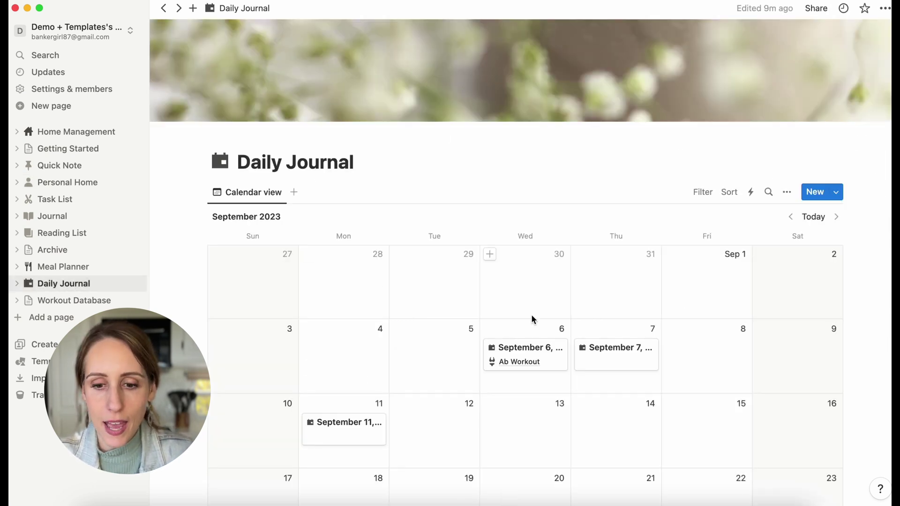
Try adding a blank entry on September 13, 2023 directly from the calendar and close its page
scroll(529, 316, "down", 3)
left_click(492, 339)
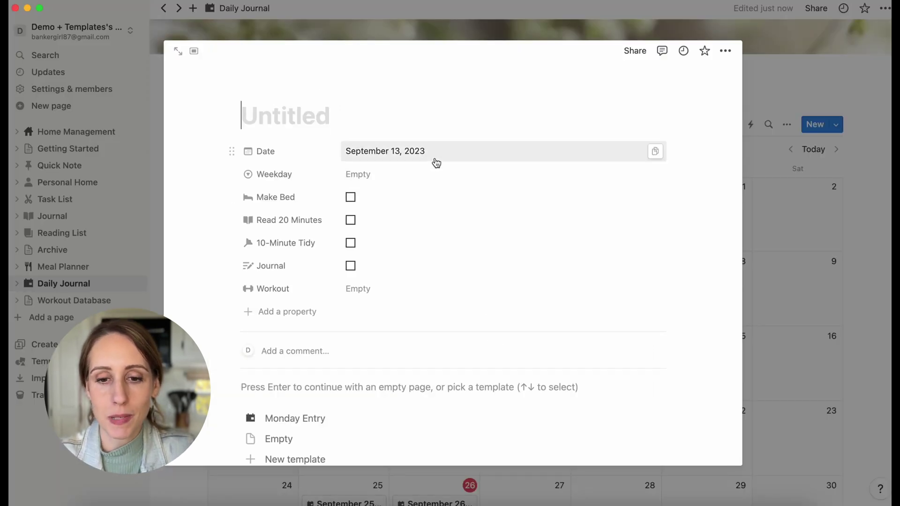
left_click(869, 178)
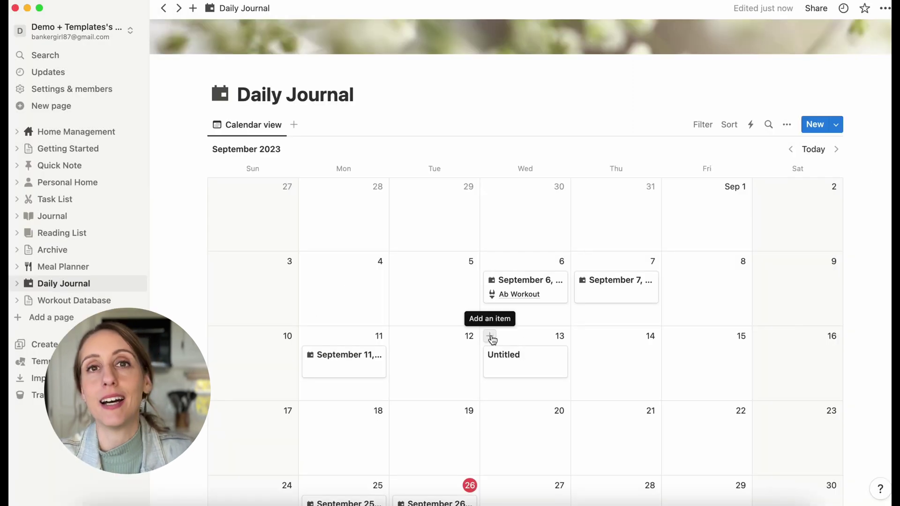
scroll(656, 309, "up", 3)
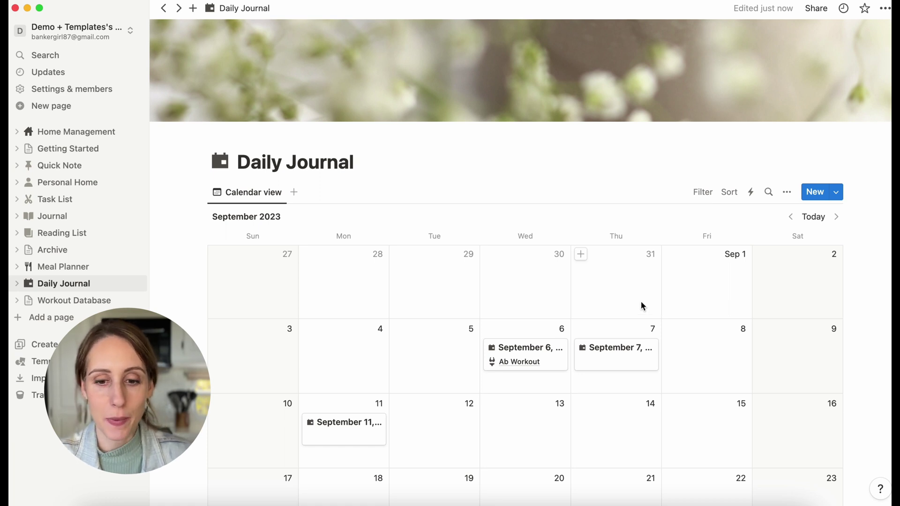
Mark Read 20 Minutes as done in the September 7, 2023 entry and close it
left_click(612, 347)
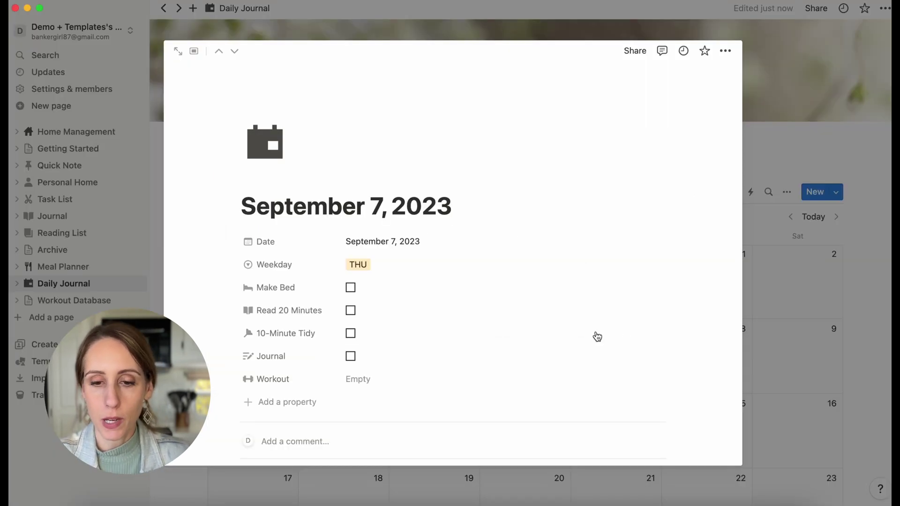
scroll(563, 314, "down", 3)
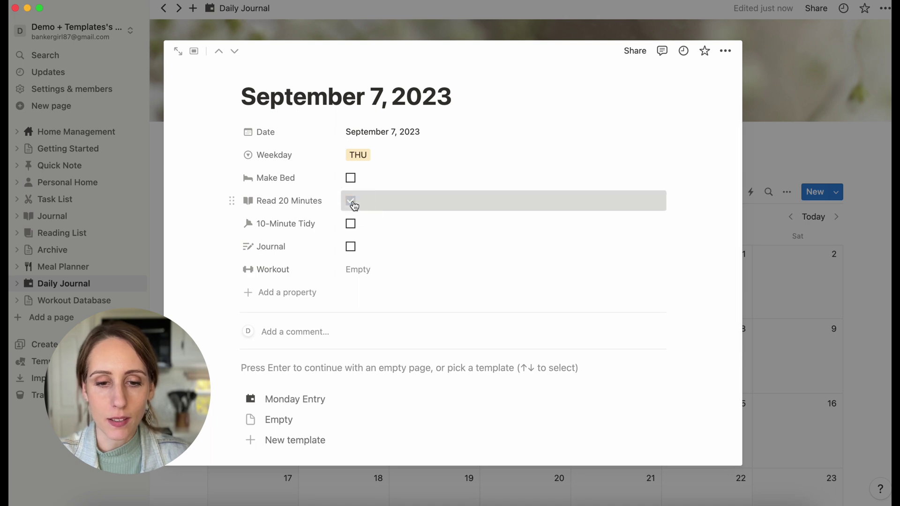
left_click(350, 200)
left_click(878, 171)
Mark Make Bed, Read 20 Minutes and Journal as done in the September 26, 2023 entry and return to Personal Home's Daily Habits table
scroll(346, 355, "down", 5)
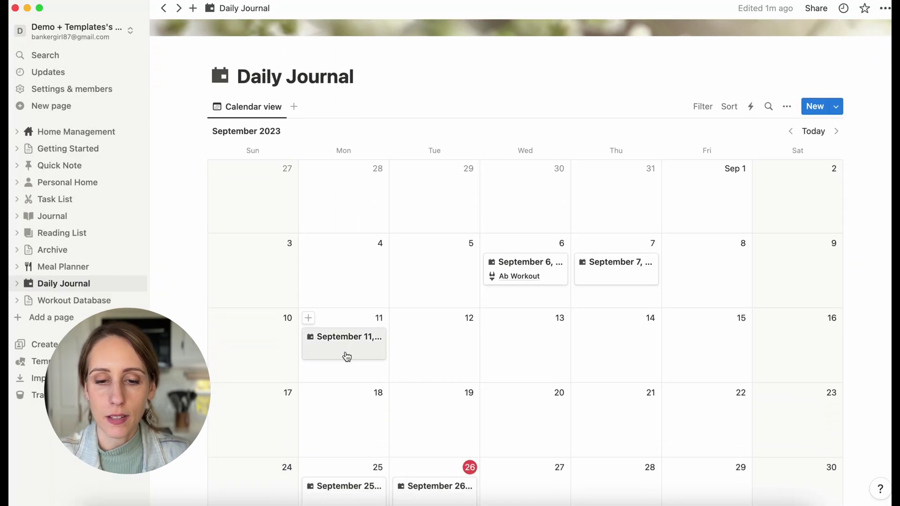
left_click(420, 394)
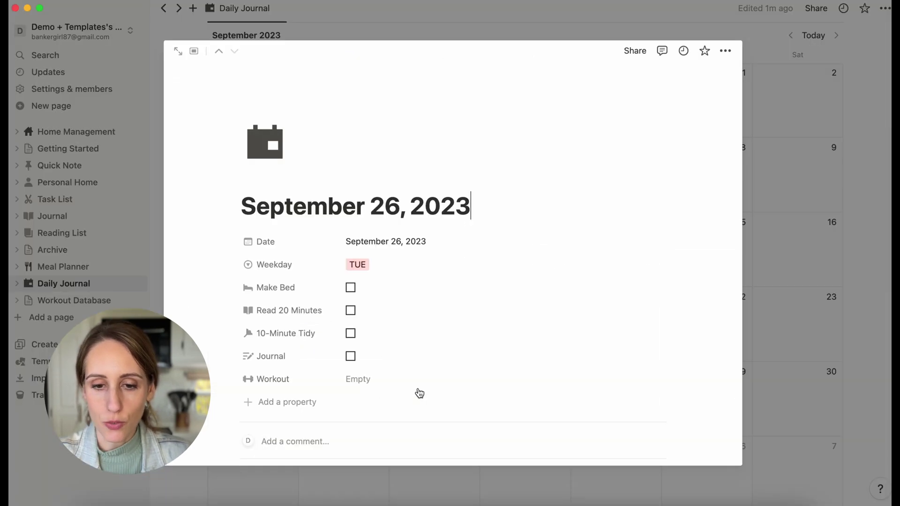
left_click(351, 287)
left_click(350, 310)
left_click(350, 356)
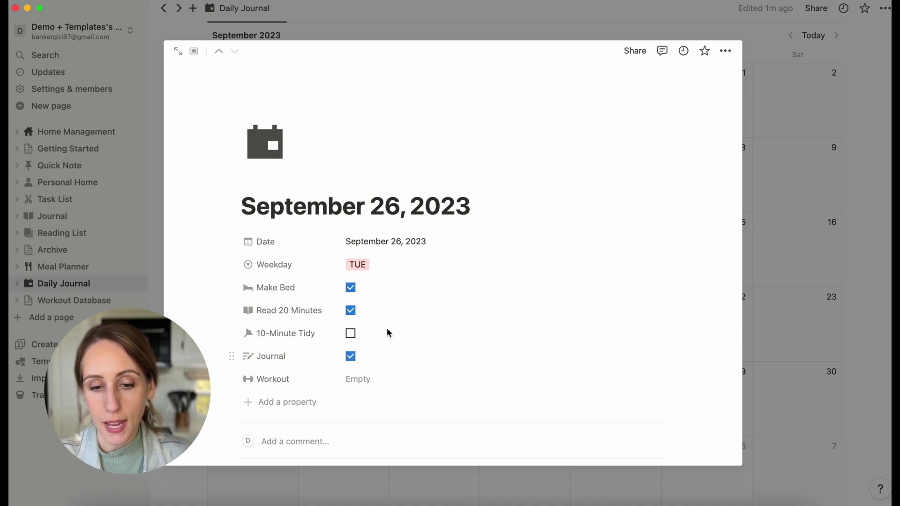
left_click(875, 169)
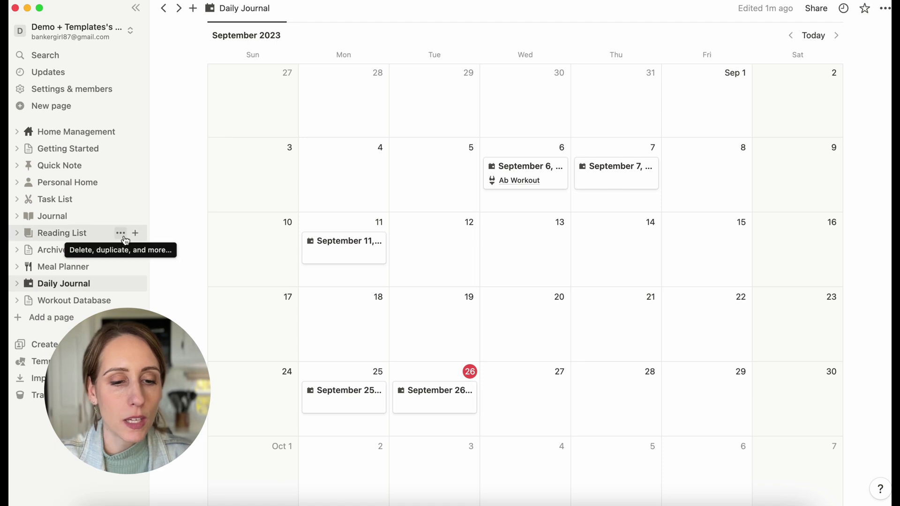
left_click(65, 182)
scroll(818, 255, "down", 3)
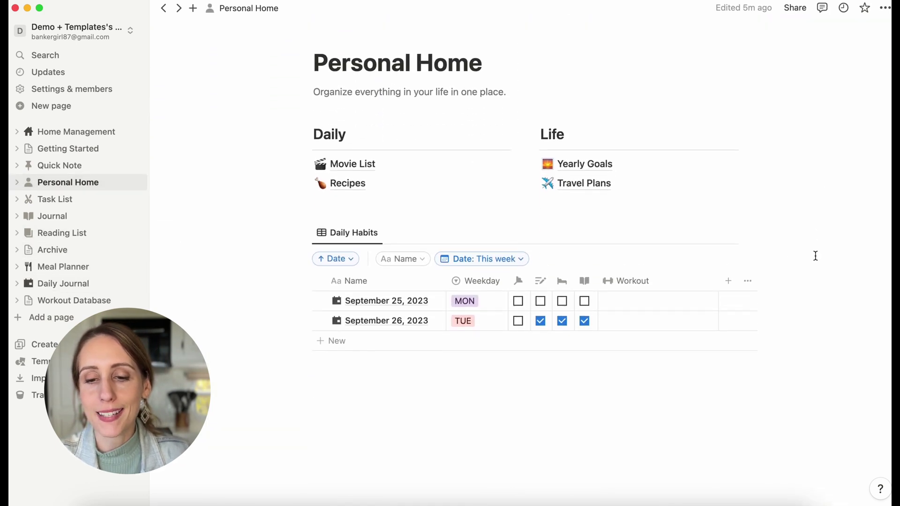